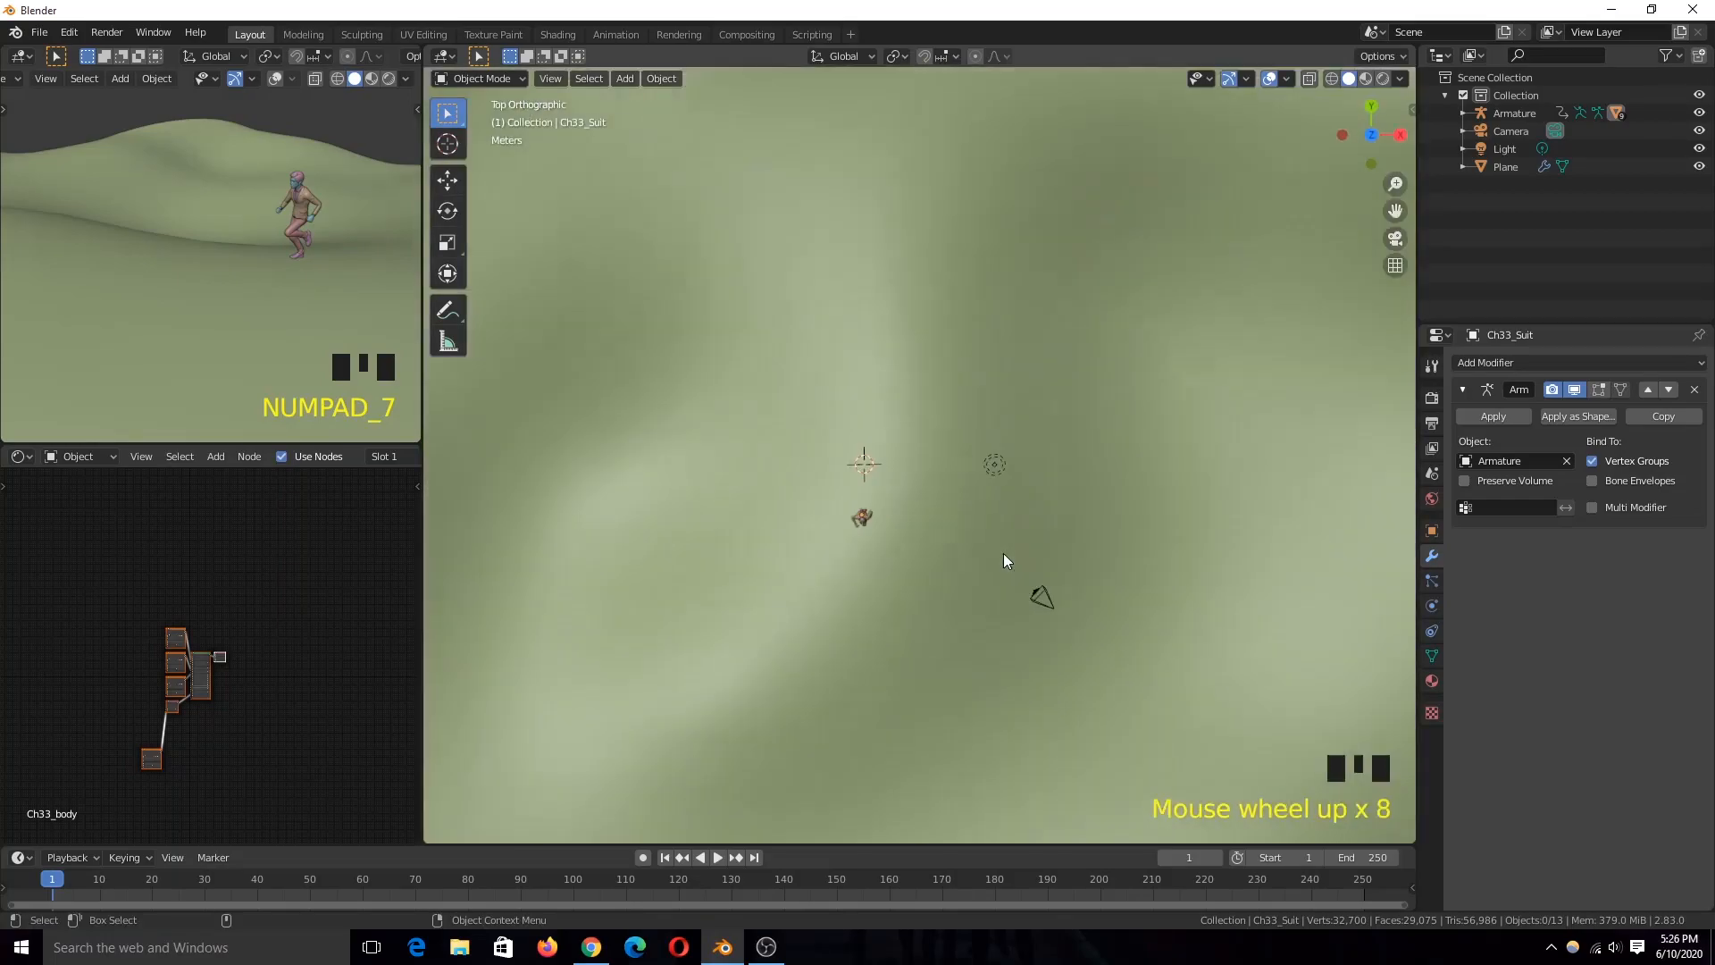
# Step: Add a Bezier curve in top view, enlarge it and move it over the upper part of the terrain
pyautogui.hotkey('shift', 'a')
pyautogui.moveTo(866, 518)
pyautogui.click(990, 500)
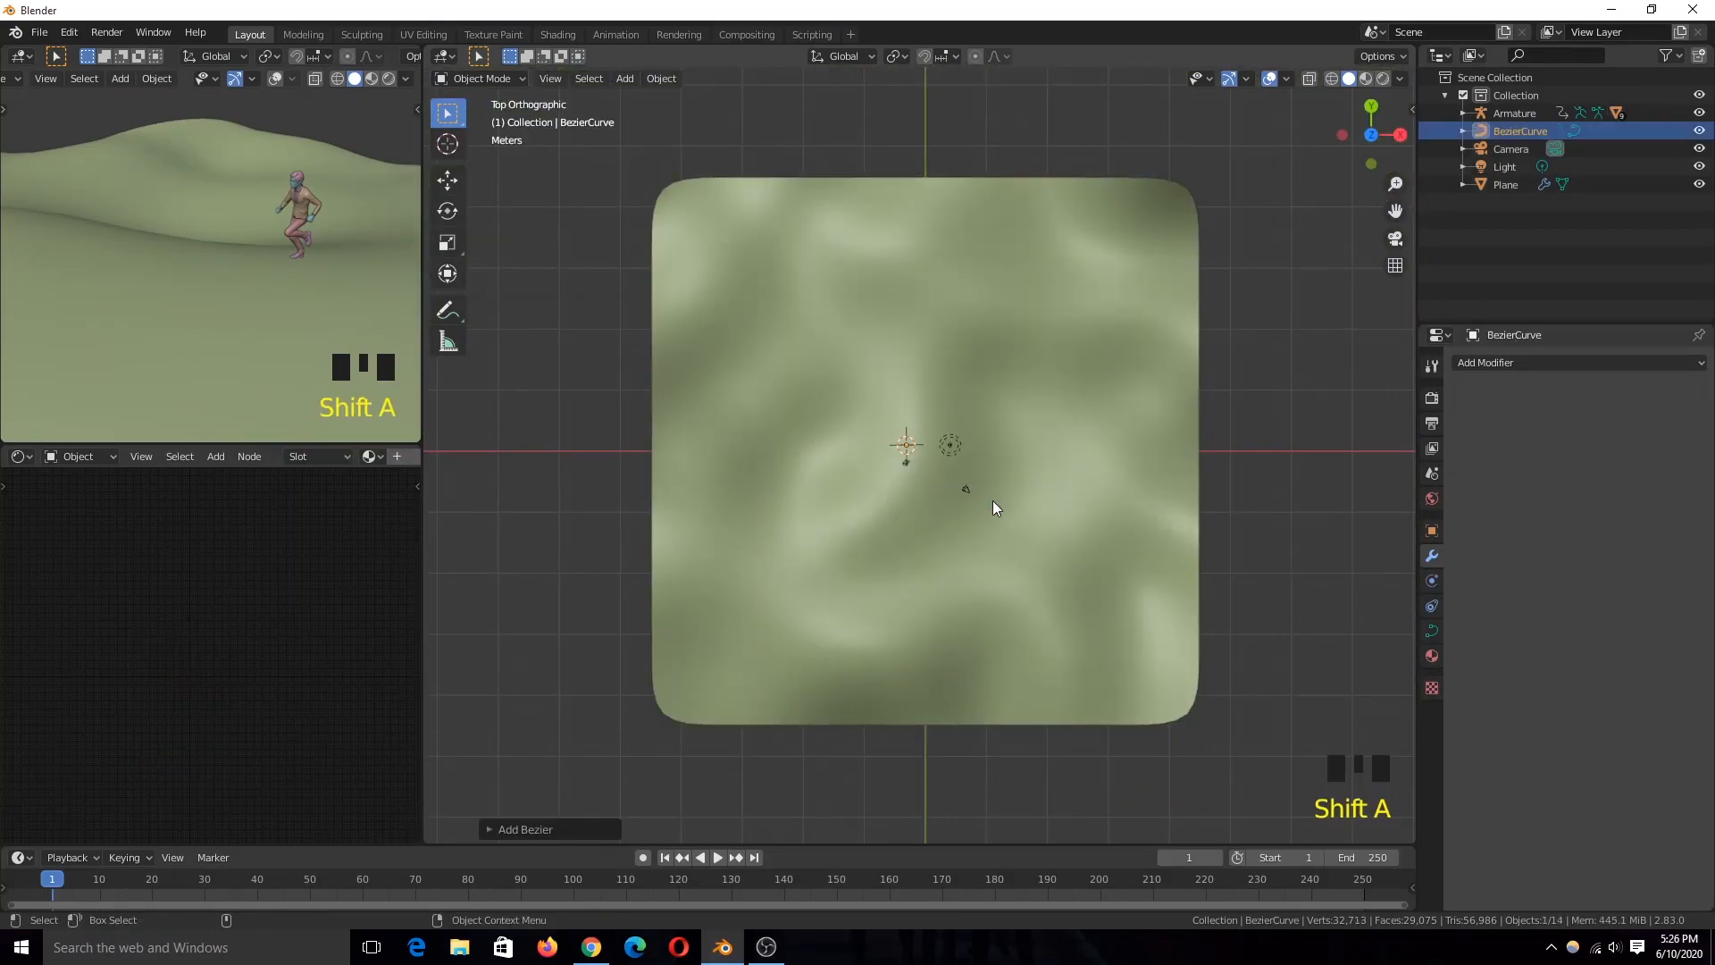
pyautogui.scroll(-1, 995, 502)
pyautogui.press('s')
pyautogui.click(1113, 498)
pyautogui.press('g')
pyautogui.click(1041, 378)
# Step: Extend the Bezier curve from its end point with new control points into a winding path around the terrain
pyautogui.press('Tab')
pyautogui.click(903, 357)
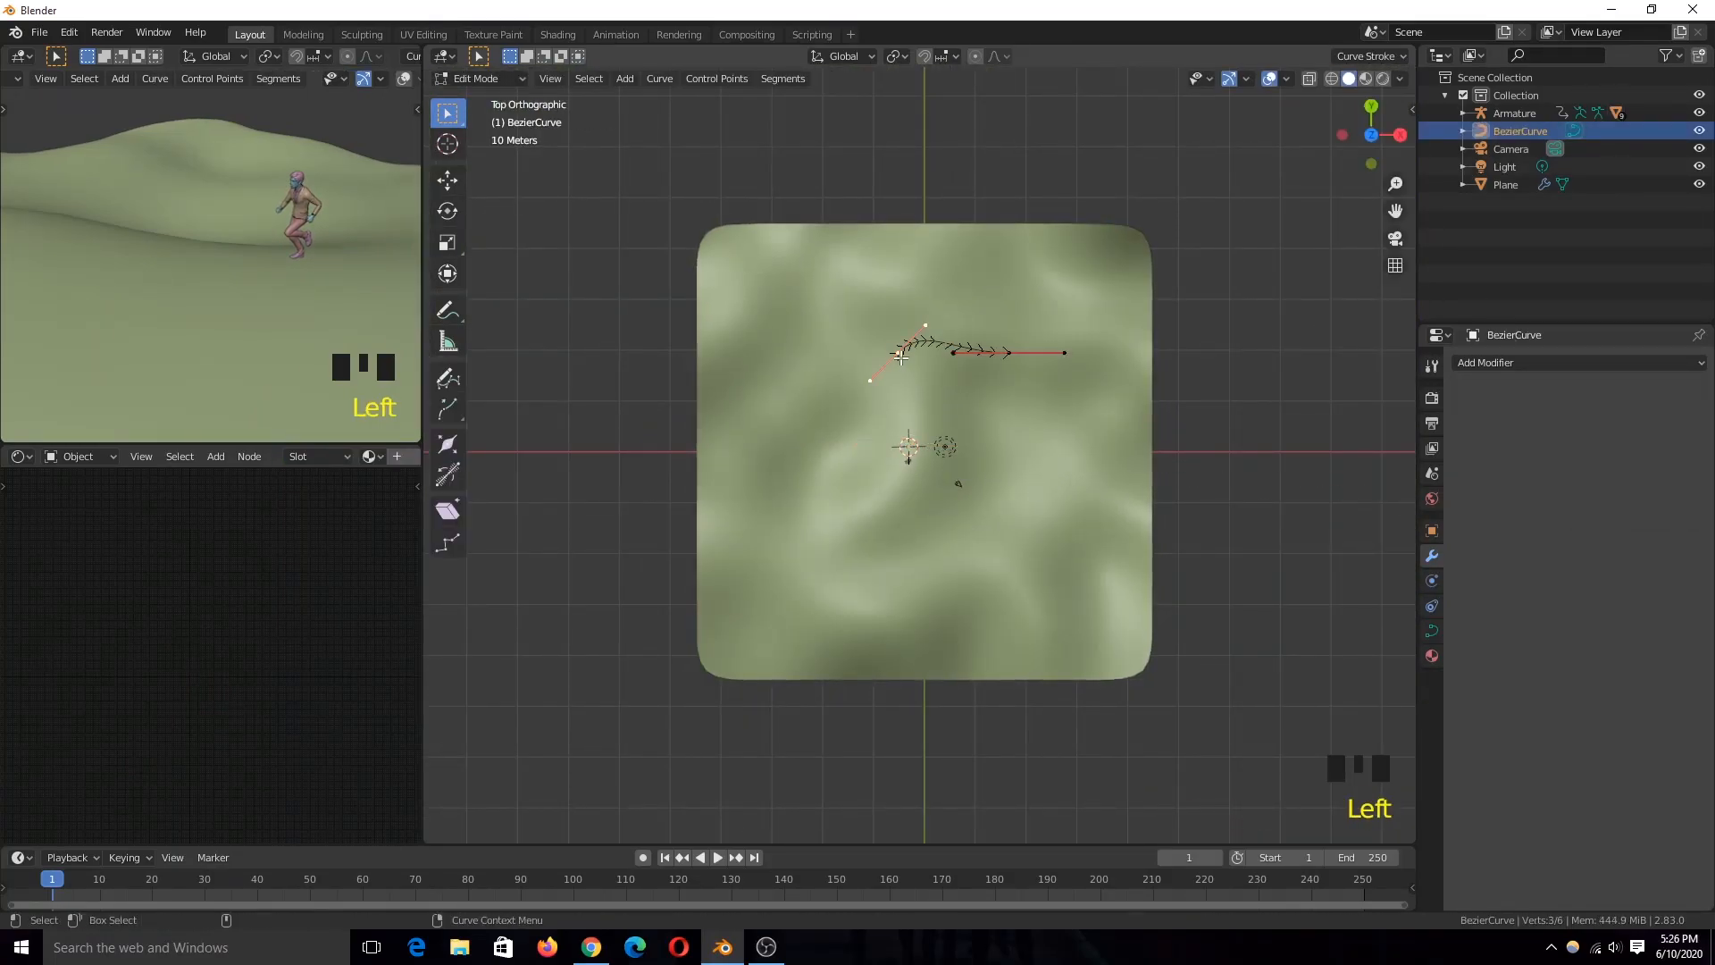
pyautogui.keyDown('ctrl'); pyautogui.rightClick(742, 486); pyautogui.keyUp('ctrl')
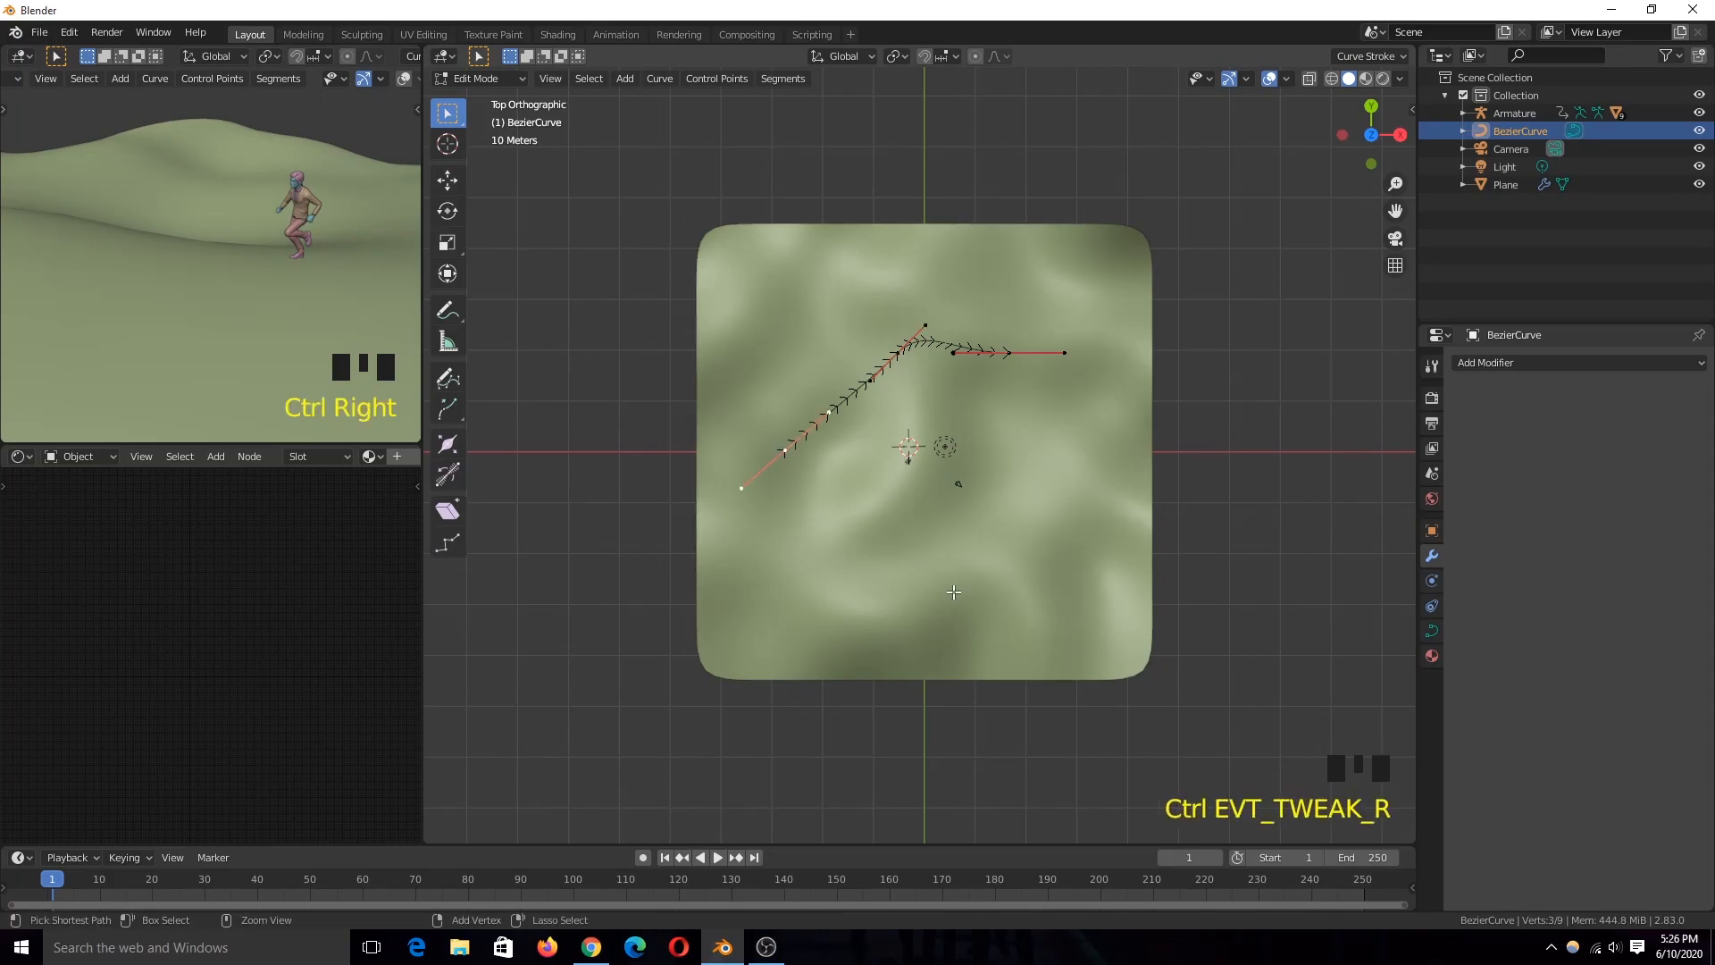
pyautogui.keyDown('ctrl'); pyautogui.rightClick(955, 592); pyautogui.keyUp('ctrl')
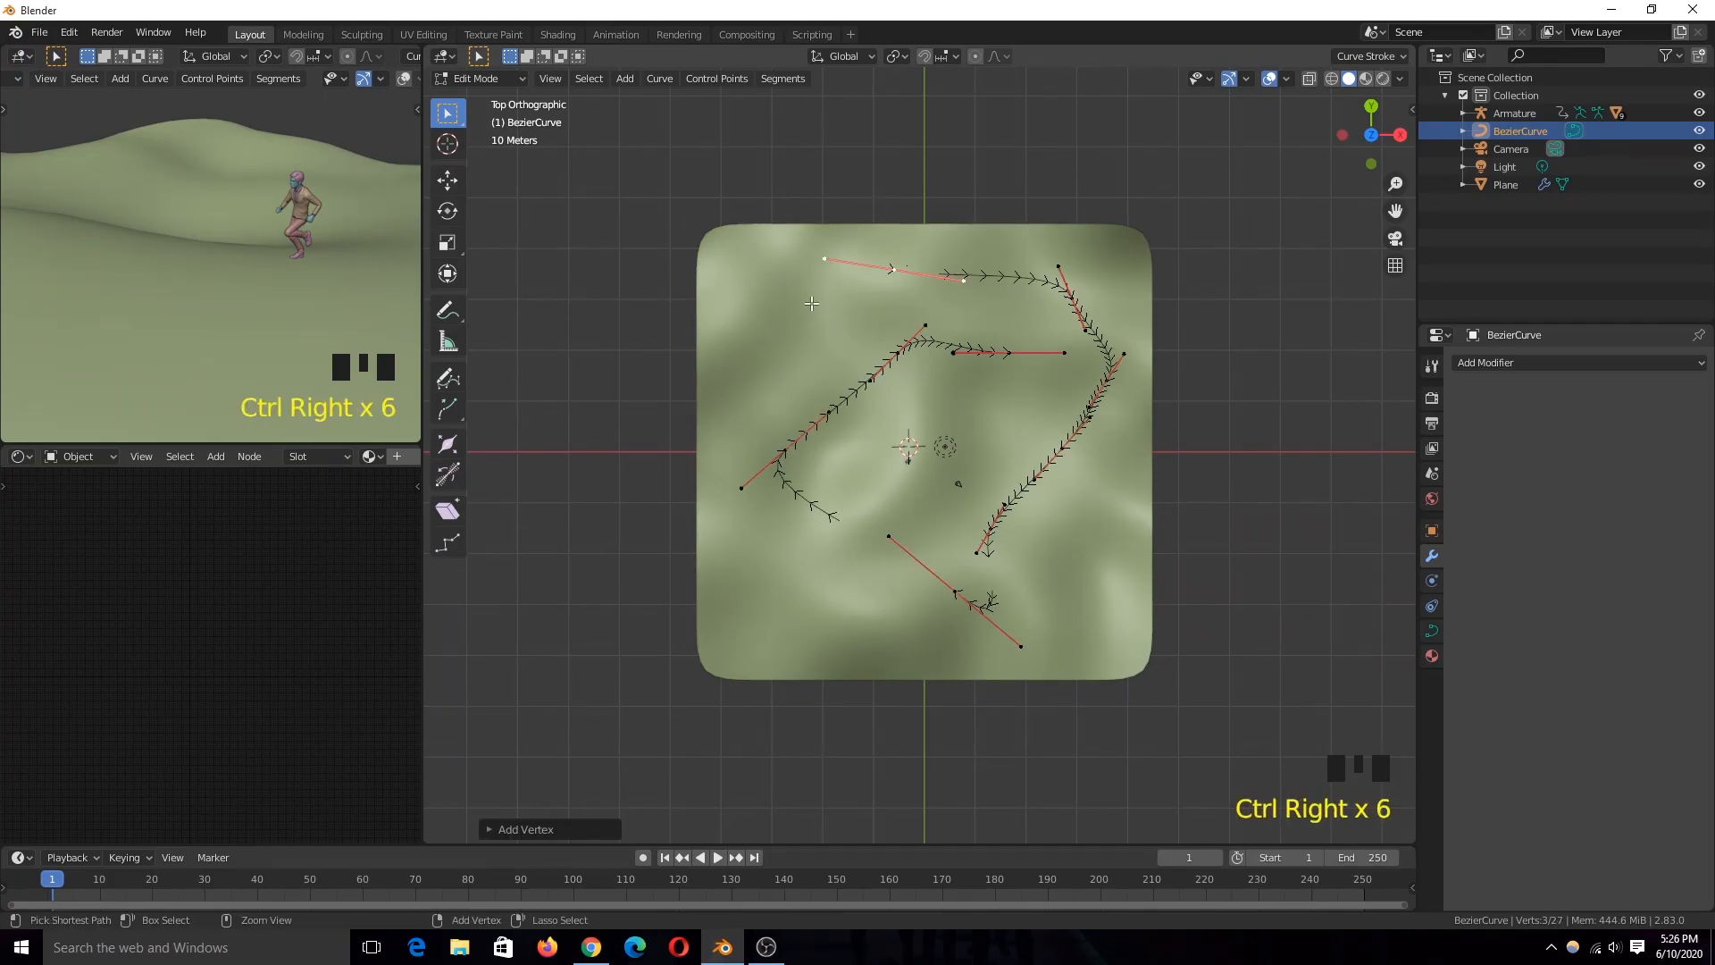
pyautogui.press('Tab')
# Step: Move the Bezier curve upward so that it hovers above the terrain
pyautogui.press('`')
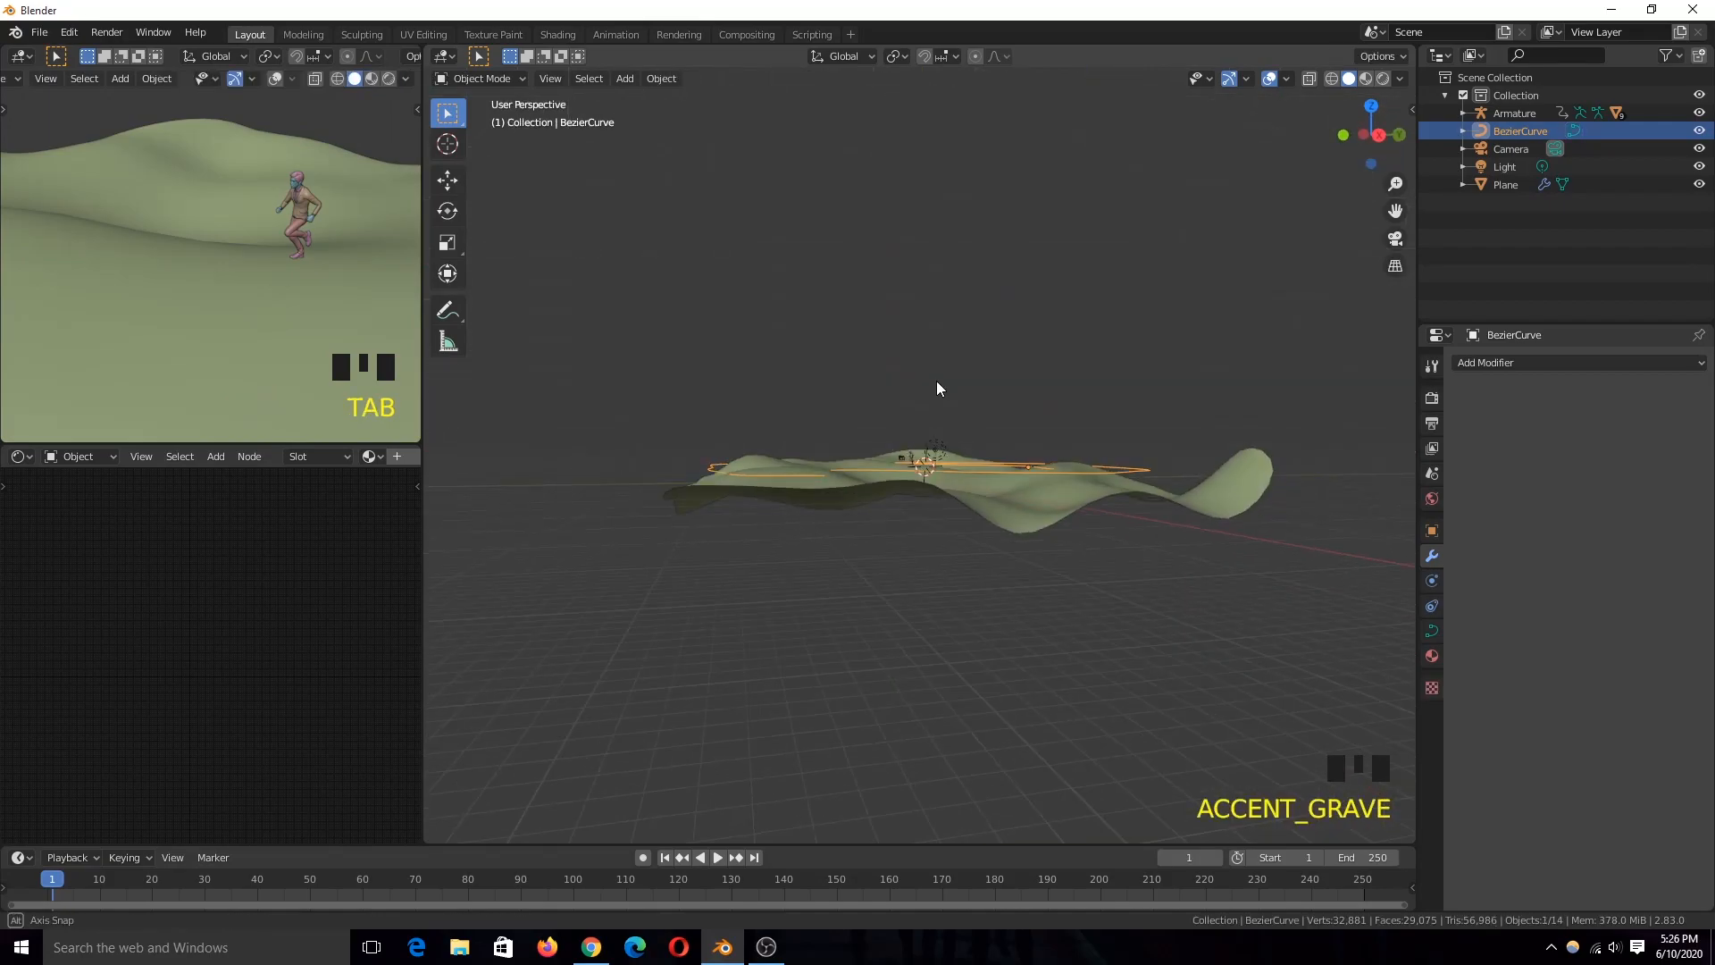
pyautogui.press('g')
pyautogui.click(947, 404)
pyautogui.scroll(4, 947, 404)
pyautogui.press('`')
pyautogui.scroll(4, 929, 482)
pyautogui.moveTo(871, 415); pyautogui.dragTo(871, 485, button='middle')
pyautogui.scroll(-4, 836, 477)
pyautogui.press('`')
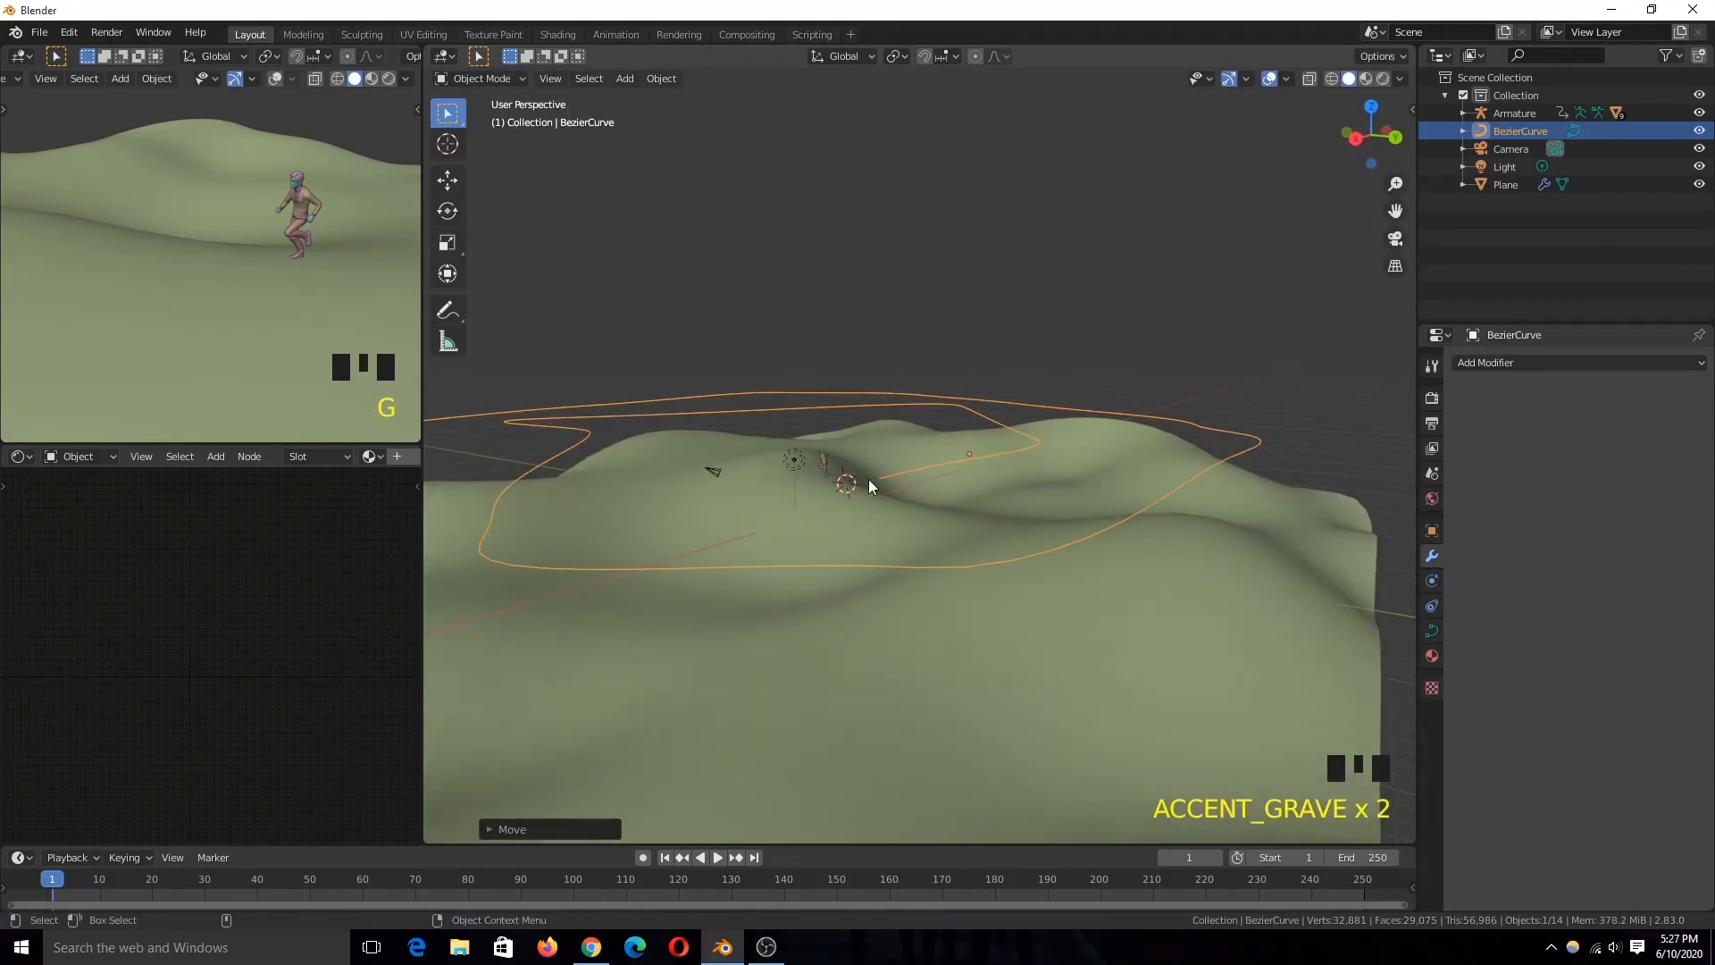
# Step: Select the end point of the curve as the reference location and add a cube to the scene
pyautogui.press('`')
pyautogui.press('Tab')
pyautogui.click(1054, 522)
pyautogui.press('Tab')
pyautogui.hotkey('shift', 'a')
pyautogui.moveTo(1049, 507)
pyautogui.click(1144, 522)
# Step: Move the cube off the curve's end to a free spot above the terrain
pyautogui.press('g')
pyautogui.click(1162, 513)
pyautogui.press('`')
pyautogui.moveTo(1161, 512); pyautogui.dragTo(676, 500, button='middle')
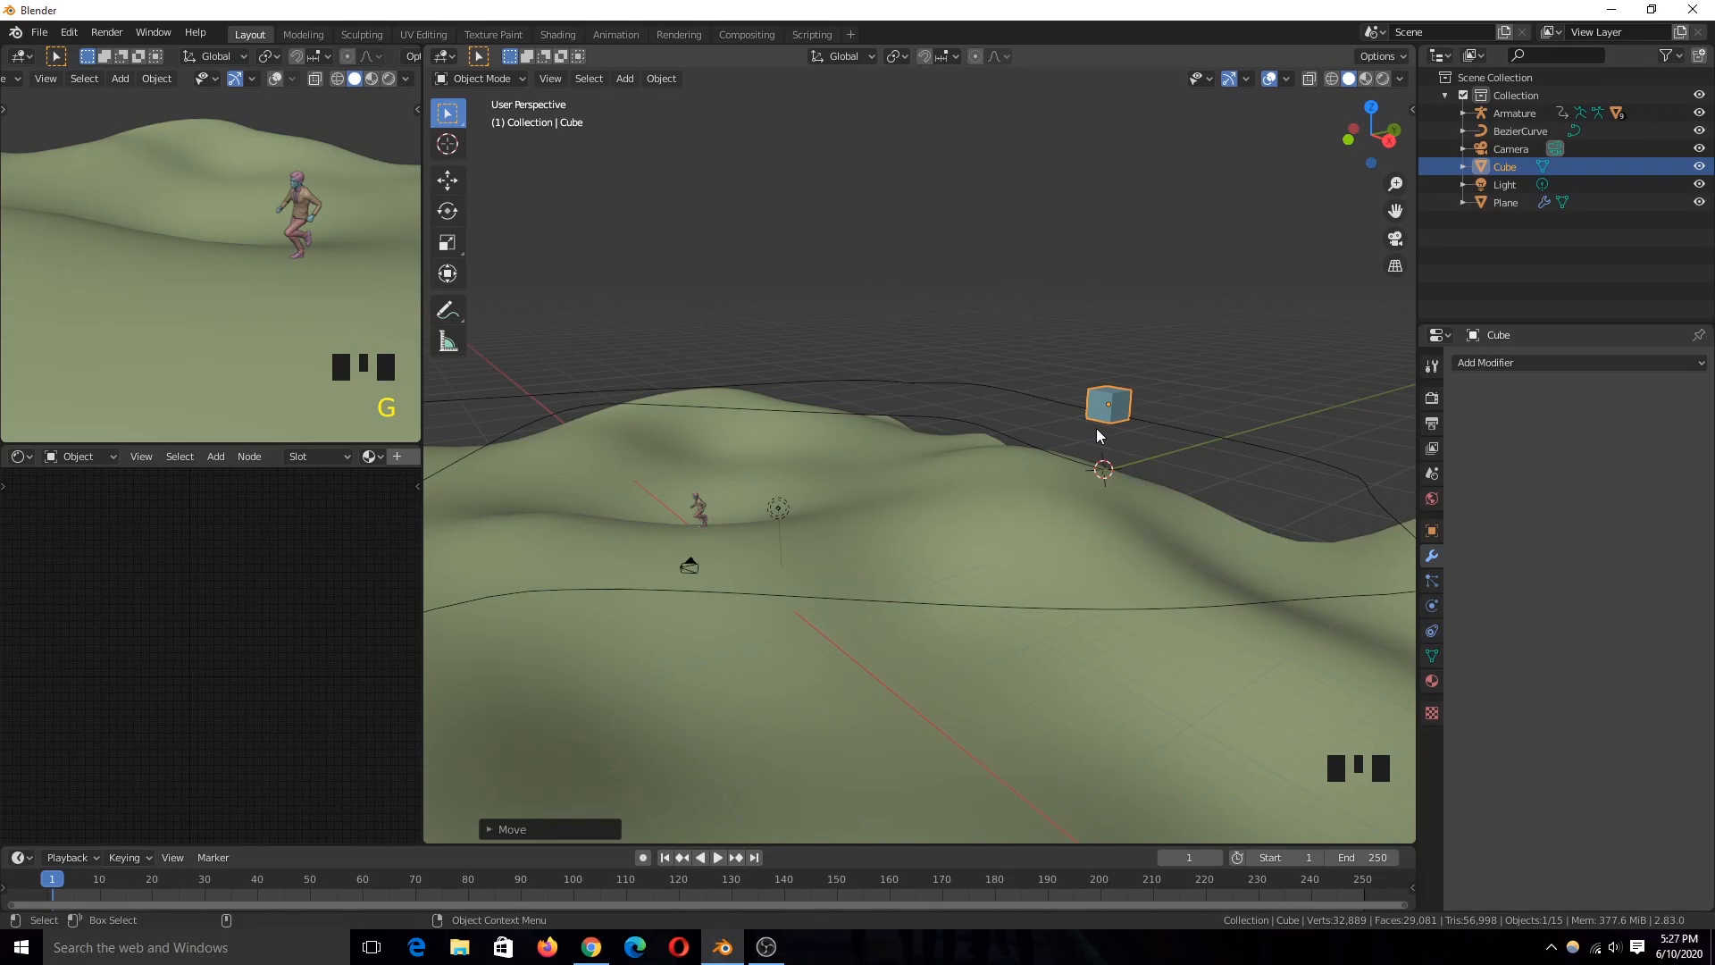
pyautogui.moveTo(1096, 427); pyautogui.dragTo(1070, 500, button='middle')
pyautogui.scroll(3, 1053, 501)
# Step: Give the cube a Follow Path object constraint with BezierCurve as its target
pyautogui.click(1172, 534)
pyautogui.click(1202, 533)
pyautogui.click(1202, 533)
pyautogui.click(1203, 532)
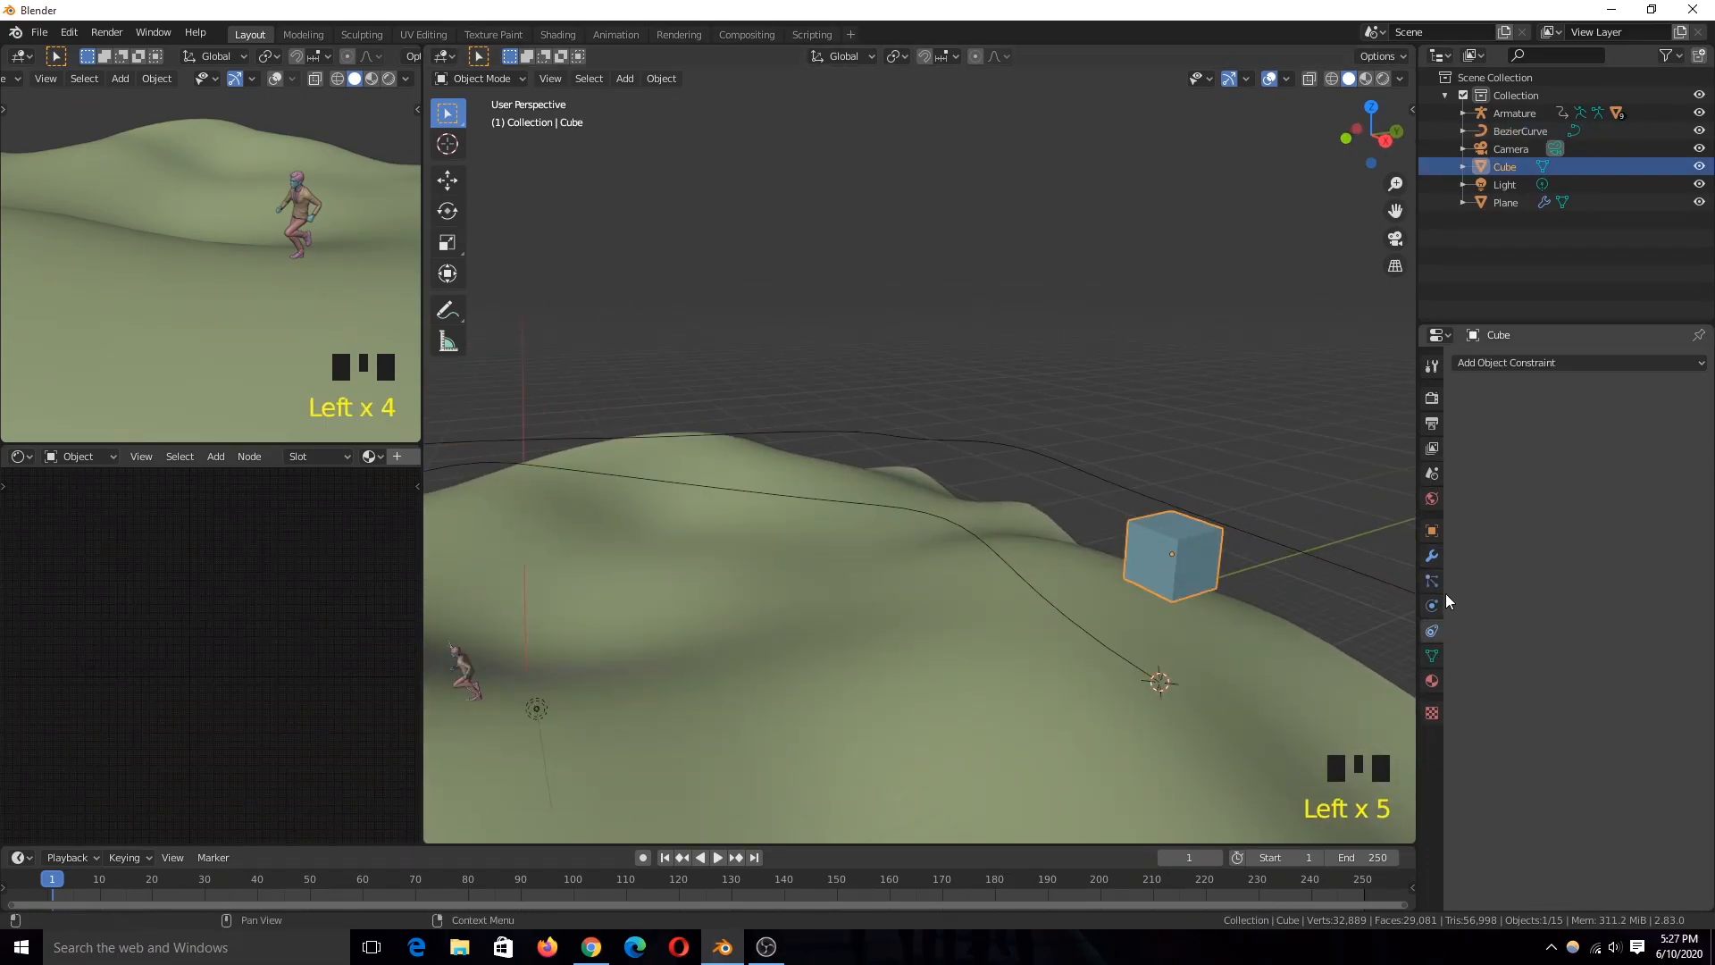
pyautogui.click(1577, 363)
pyautogui.click(1644, 483)
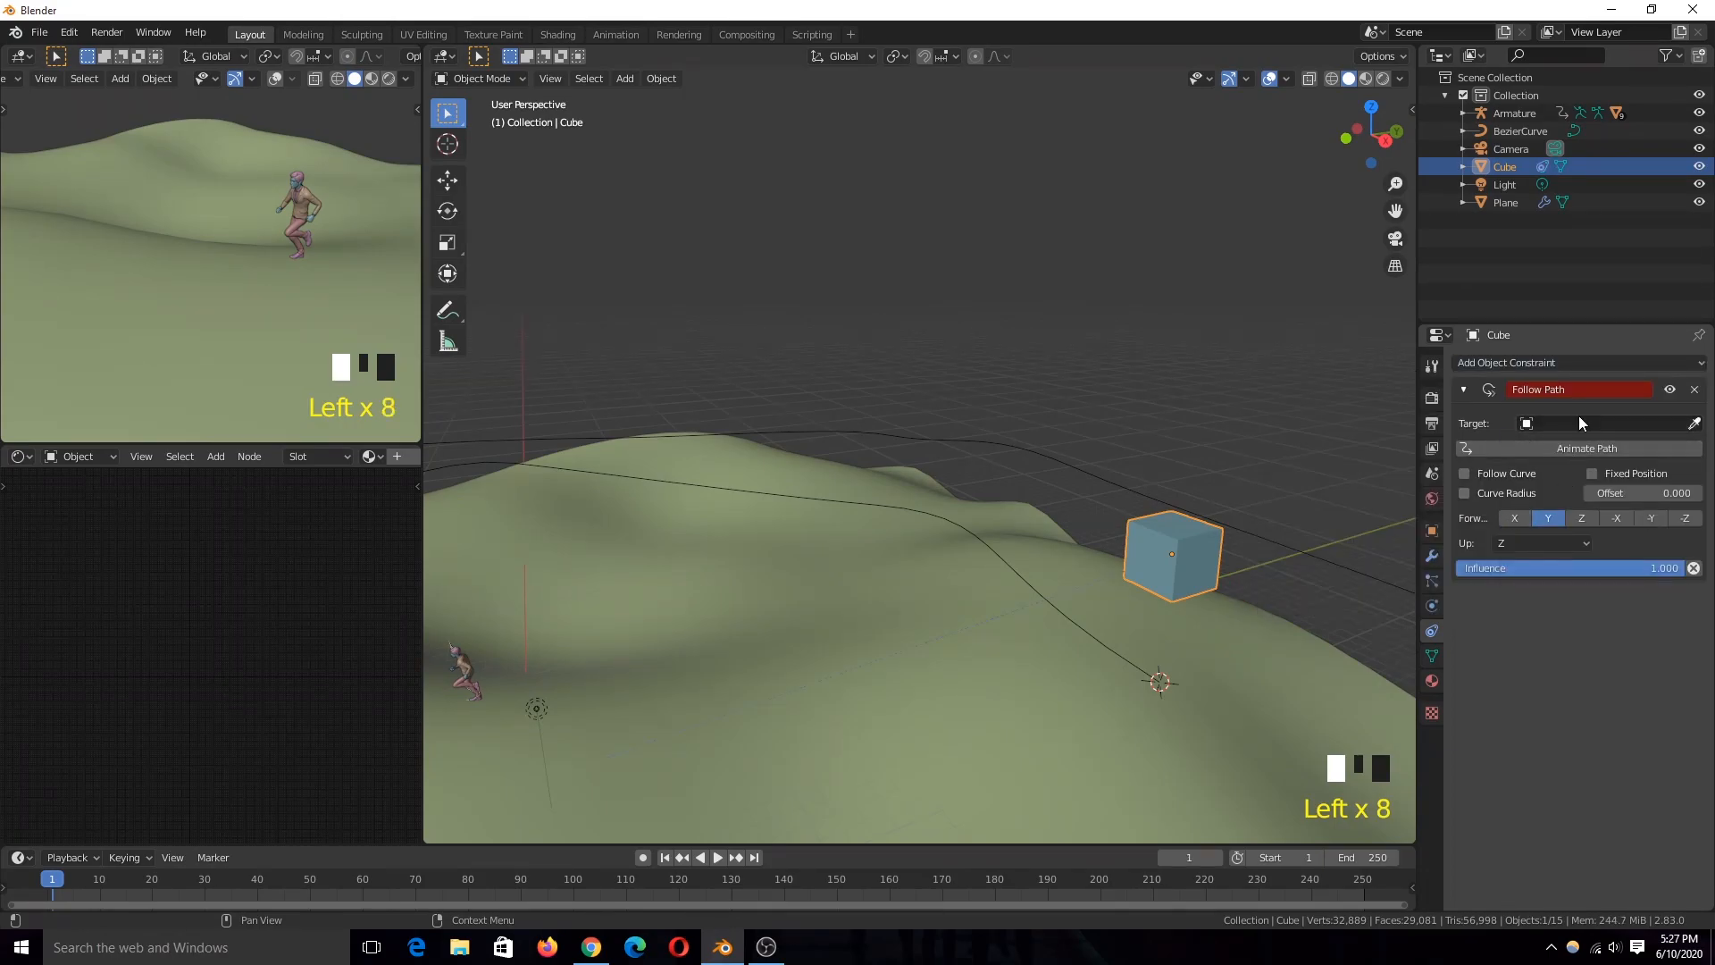
pyautogui.moveTo(1578, 422); pyautogui.dragTo(1512, 521)
pyautogui.scroll(-11, 1037, 538)
# Step: Animate the path of the cube's Follow Path constraint and play the animation to check the motion
pyautogui.press('space')
pyautogui.scroll(3, 1035, 538)
pyautogui.scroll(1, 1034, 537)
pyautogui.press('Escape')
pyautogui.scroll(4, 980, 504)
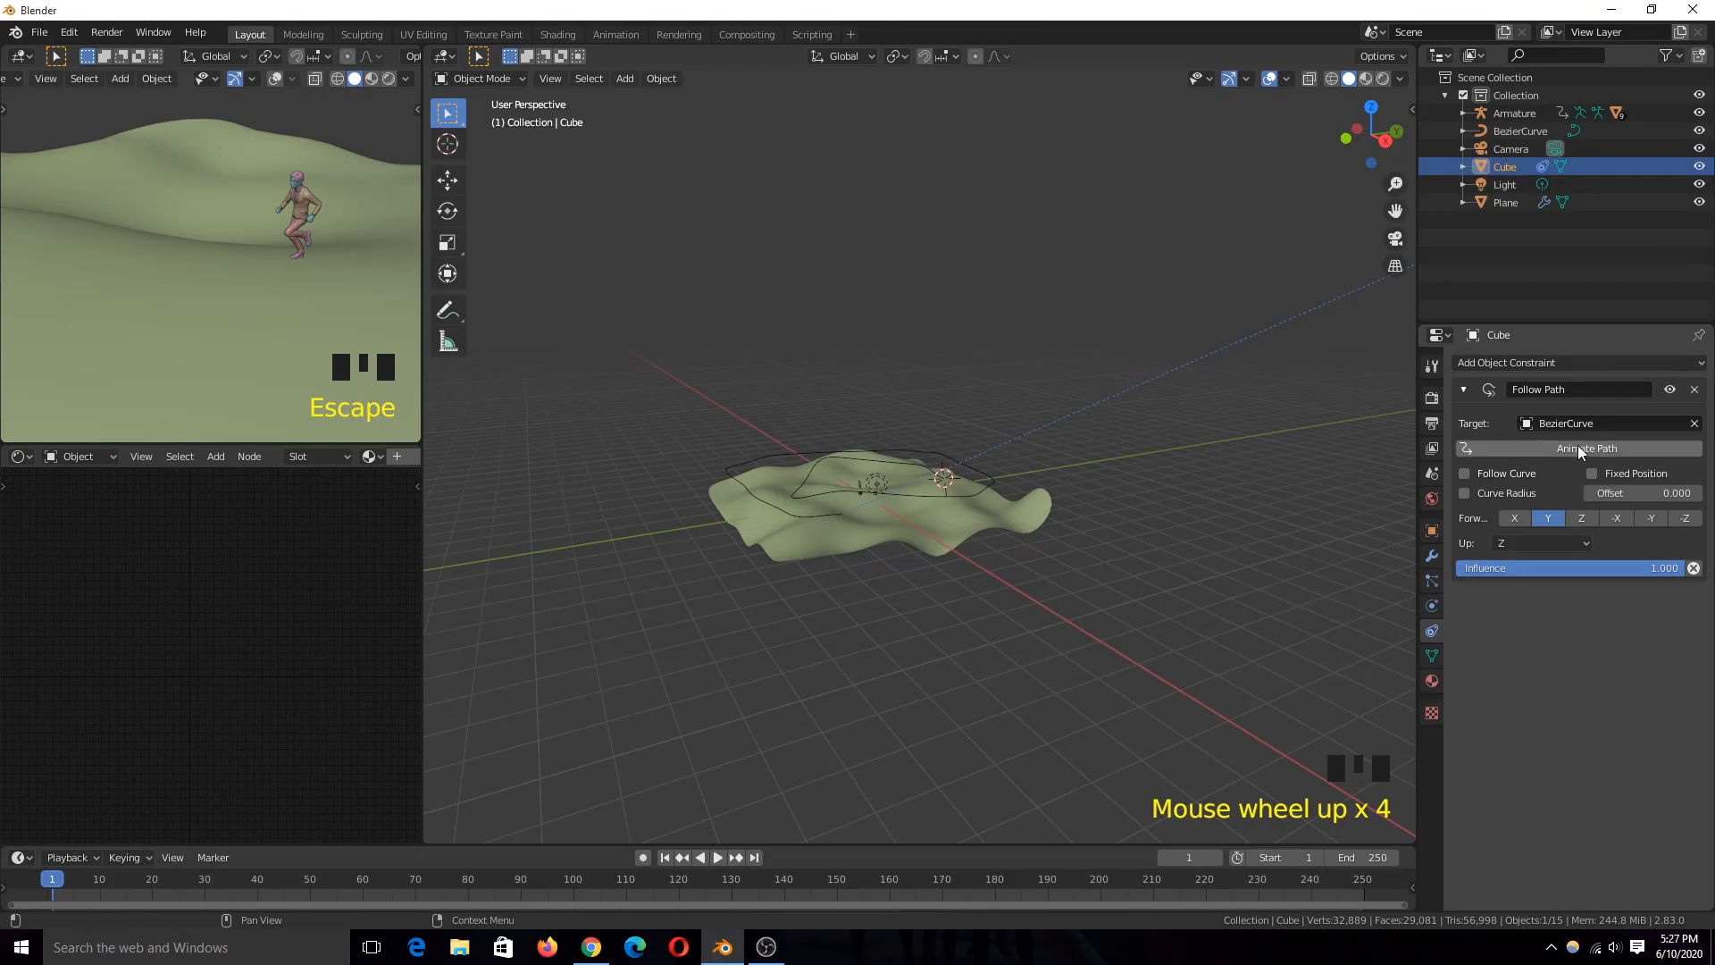
pyautogui.click(1576, 444)
pyautogui.press('space')
pyautogui.scroll(-7, 1262, 448)
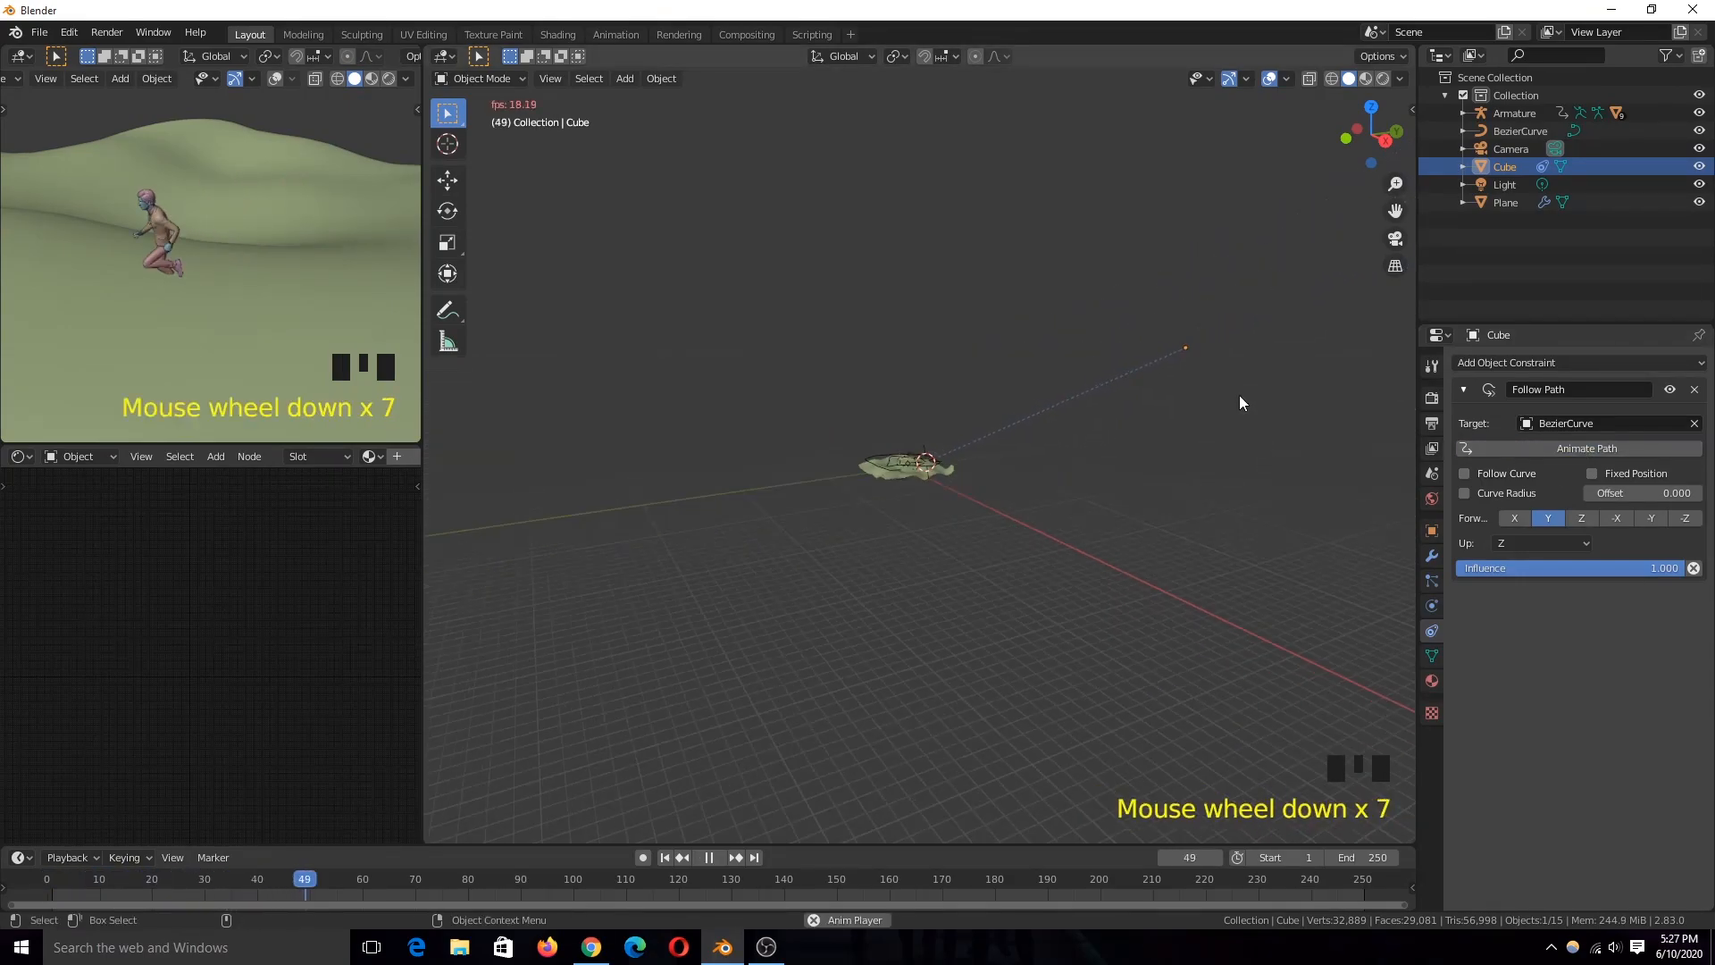
pyautogui.press('Escape')
# Step: Move the offset cube partway back toward the terrain
pyautogui.scroll(2, 949, 461)
pyautogui.scroll(-5, 1027, 438)
pyautogui.scroll(4, 1116, 412)
pyautogui.moveTo(1037, 489); pyautogui.dragTo(834, 532, button='middle')
pyautogui.scroll(1, 834, 527)
pyautogui.scroll(-2, 759, 529)
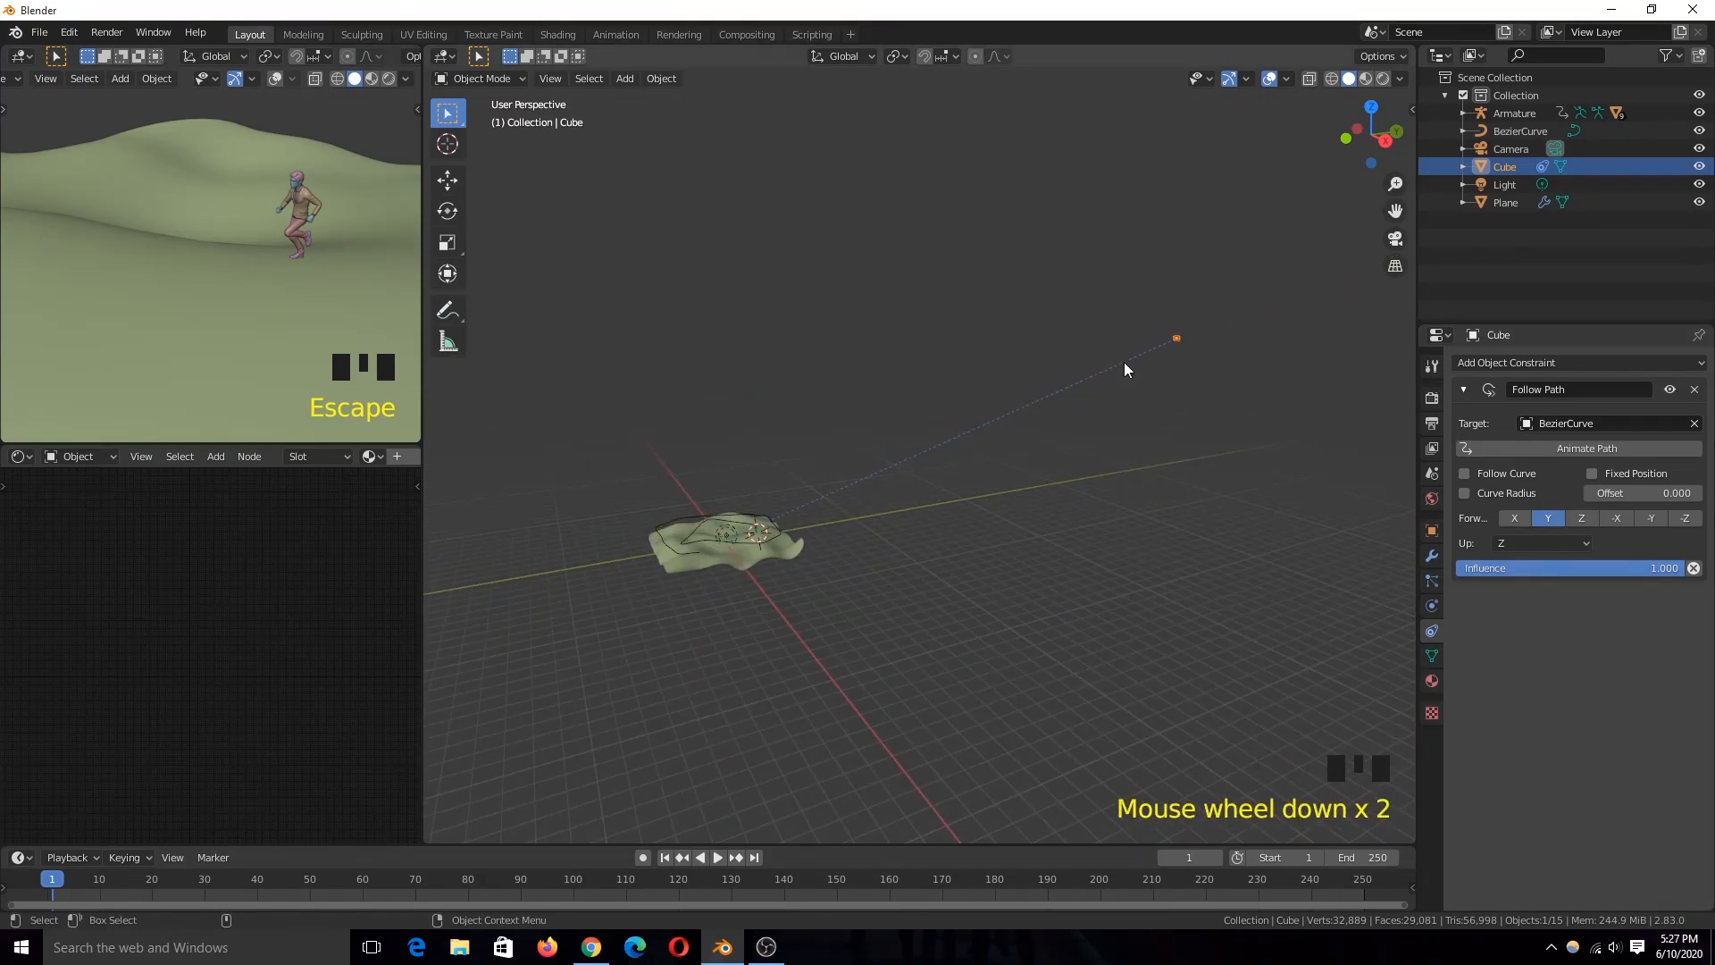
pyautogui.press('g')
pyautogui.click(897, 490)
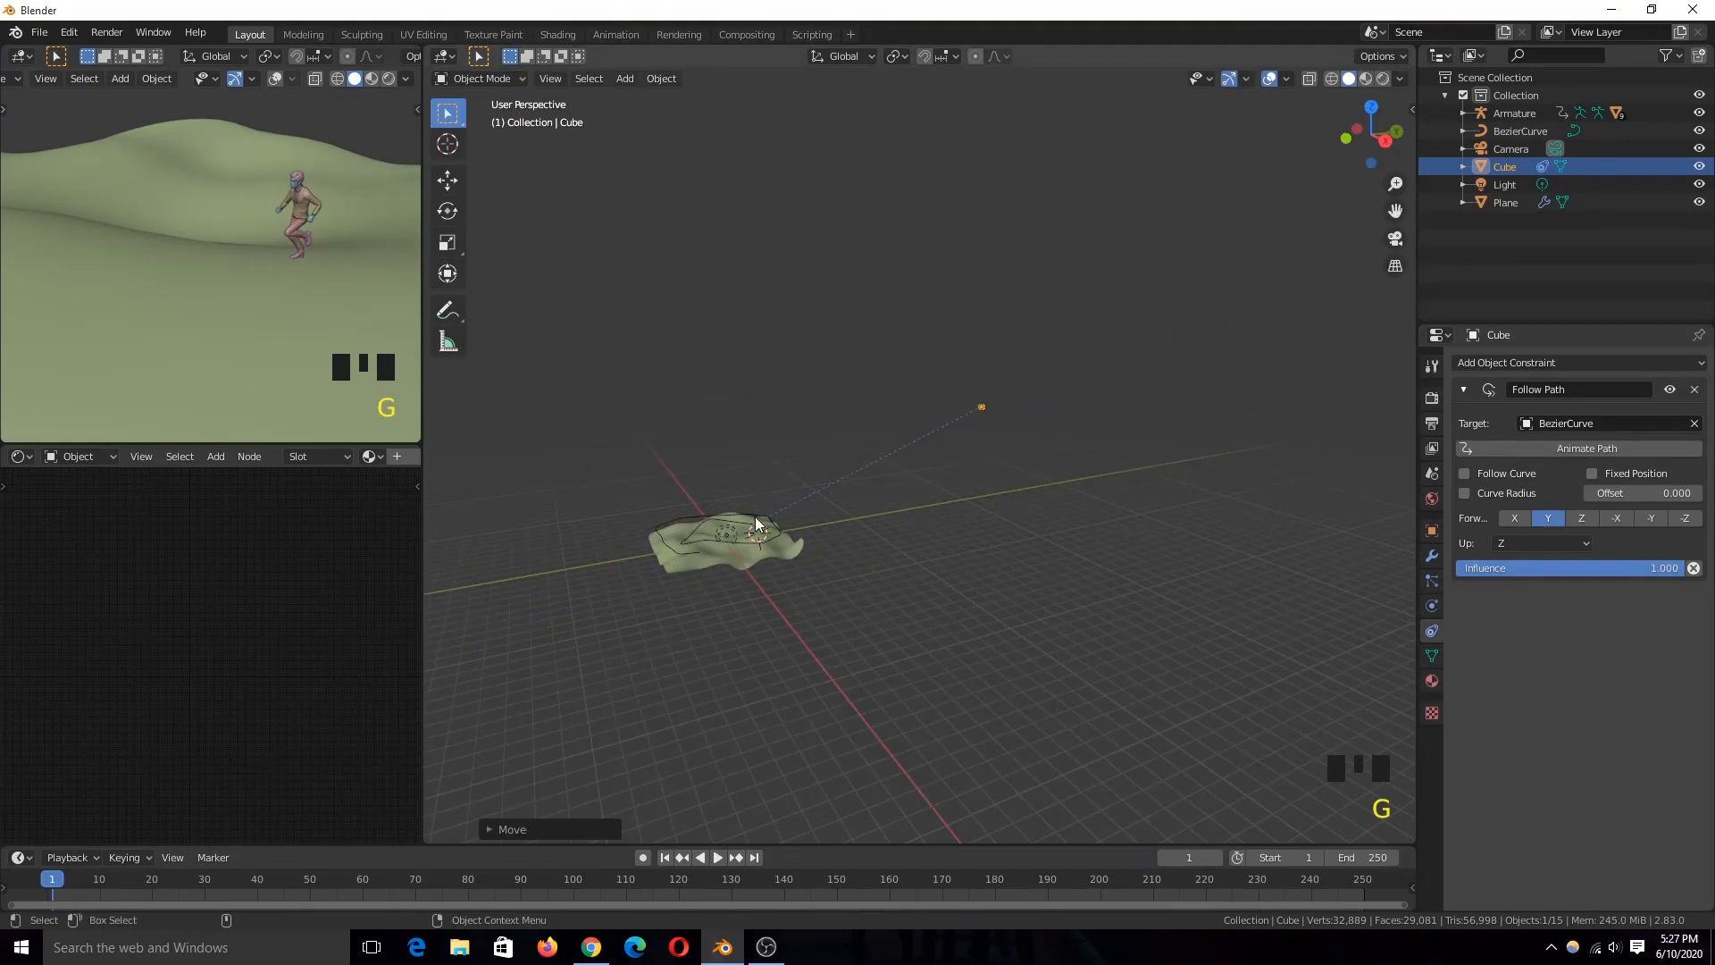
# Step: Move the cube in further stages to bring it nearer to the curve, checking it from other viewpoints
pyautogui.scroll(1, 893, 471)
pyautogui.keyDown('shift'); pyautogui.moveTo(960, 499); pyautogui.dragTo(1104, 465, button='middle'); pyautogui.keyUp('shift')
pyautogui.press('g')
pyautogui.click(1059, 436)
pyautogui.press('KP_Decimal')
pyautogui.scroll(-5, 671, 488)
pyautogui.scroll(-7, 731, 511)
pyautogui.moveTo(670, 488); pyautogui.dragTo(969, 527, button='middle')
pyautogui.press('g')
pyautogui.click(1156, 427)
pyautogui.keyDown('shift'); pyautogui.moveTo(969, 535); pyautogui.dragTo(1406, 436, button='middle'); pyautogui.keyUp('shift')
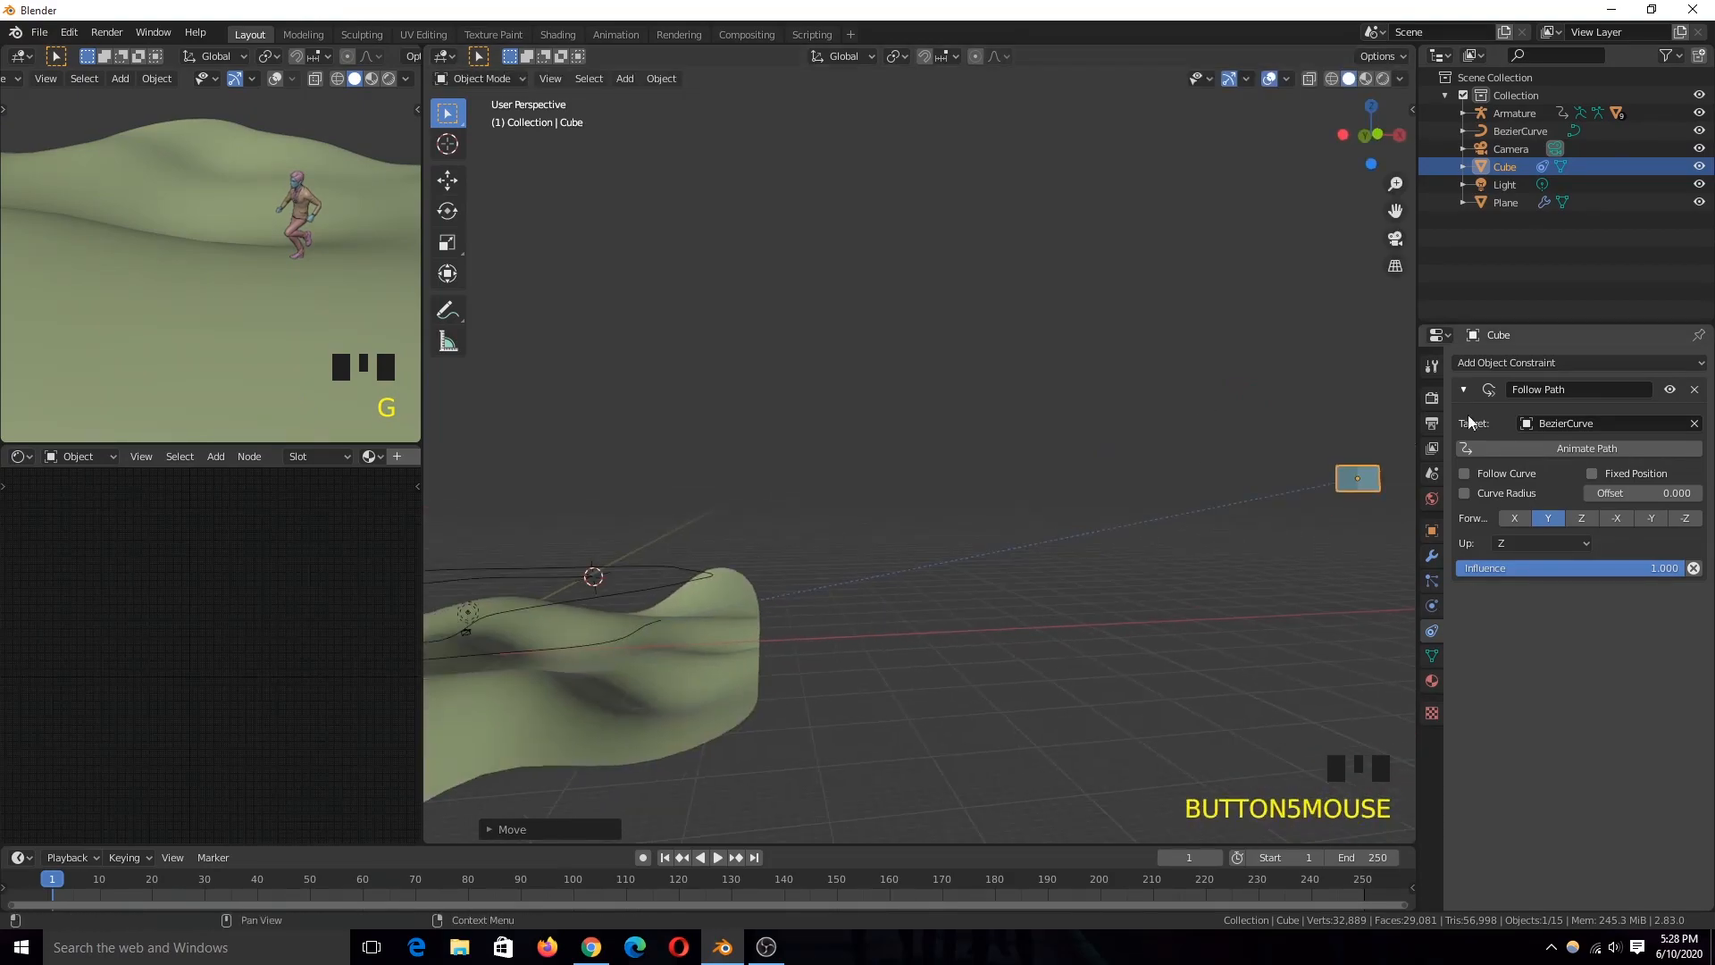
# Step: Move the cube in front view so that it lines up with the height of the curve
pyautogui.scroll(-4, 1076, 529)
pyautogui.keyDown('shift'); pyautogui.moveTo(1045, 527); pyautogui.dragTo(1079, 507, button='middle'); pyautogui.keyUp('shift')
pyautogui.scroll(2, 1085, 504)
pyautogui.press('g')
pyautogui.rightClick(1151, 489)
pyautogui.press('KP_1')
pyautogui.press('g')
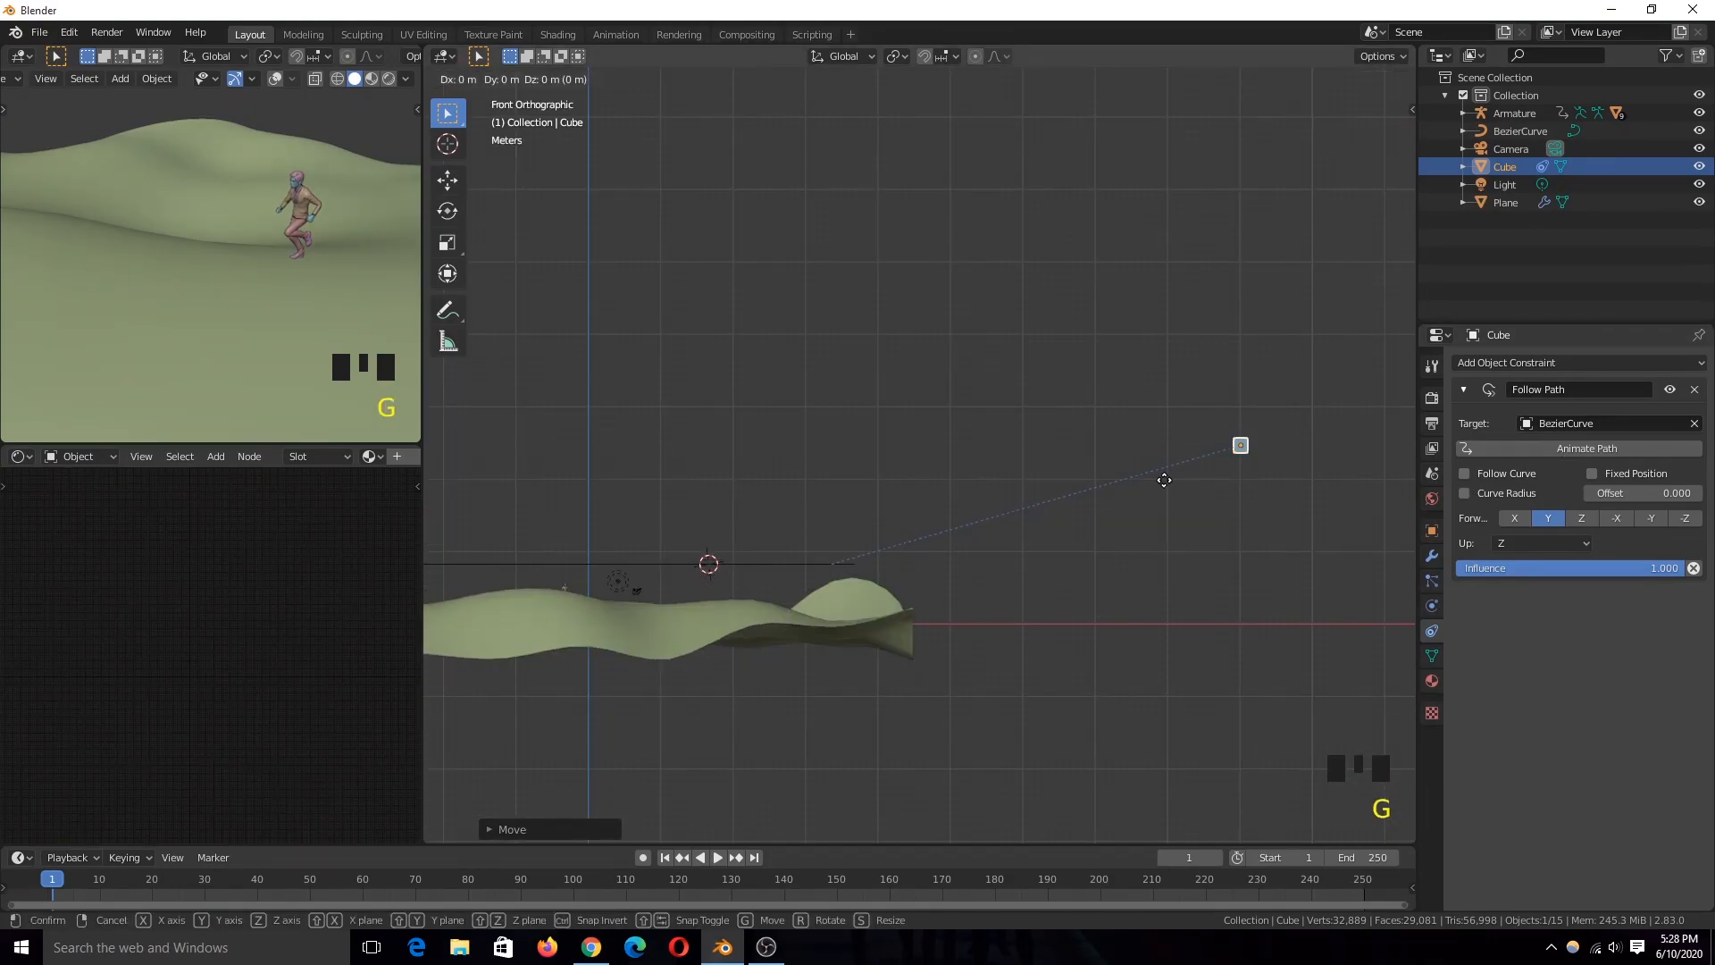
pyautogui.click(793, 581)
pyautogui.press('KP_Decimal')
pyautogui.scroll(-6, 833, 575)
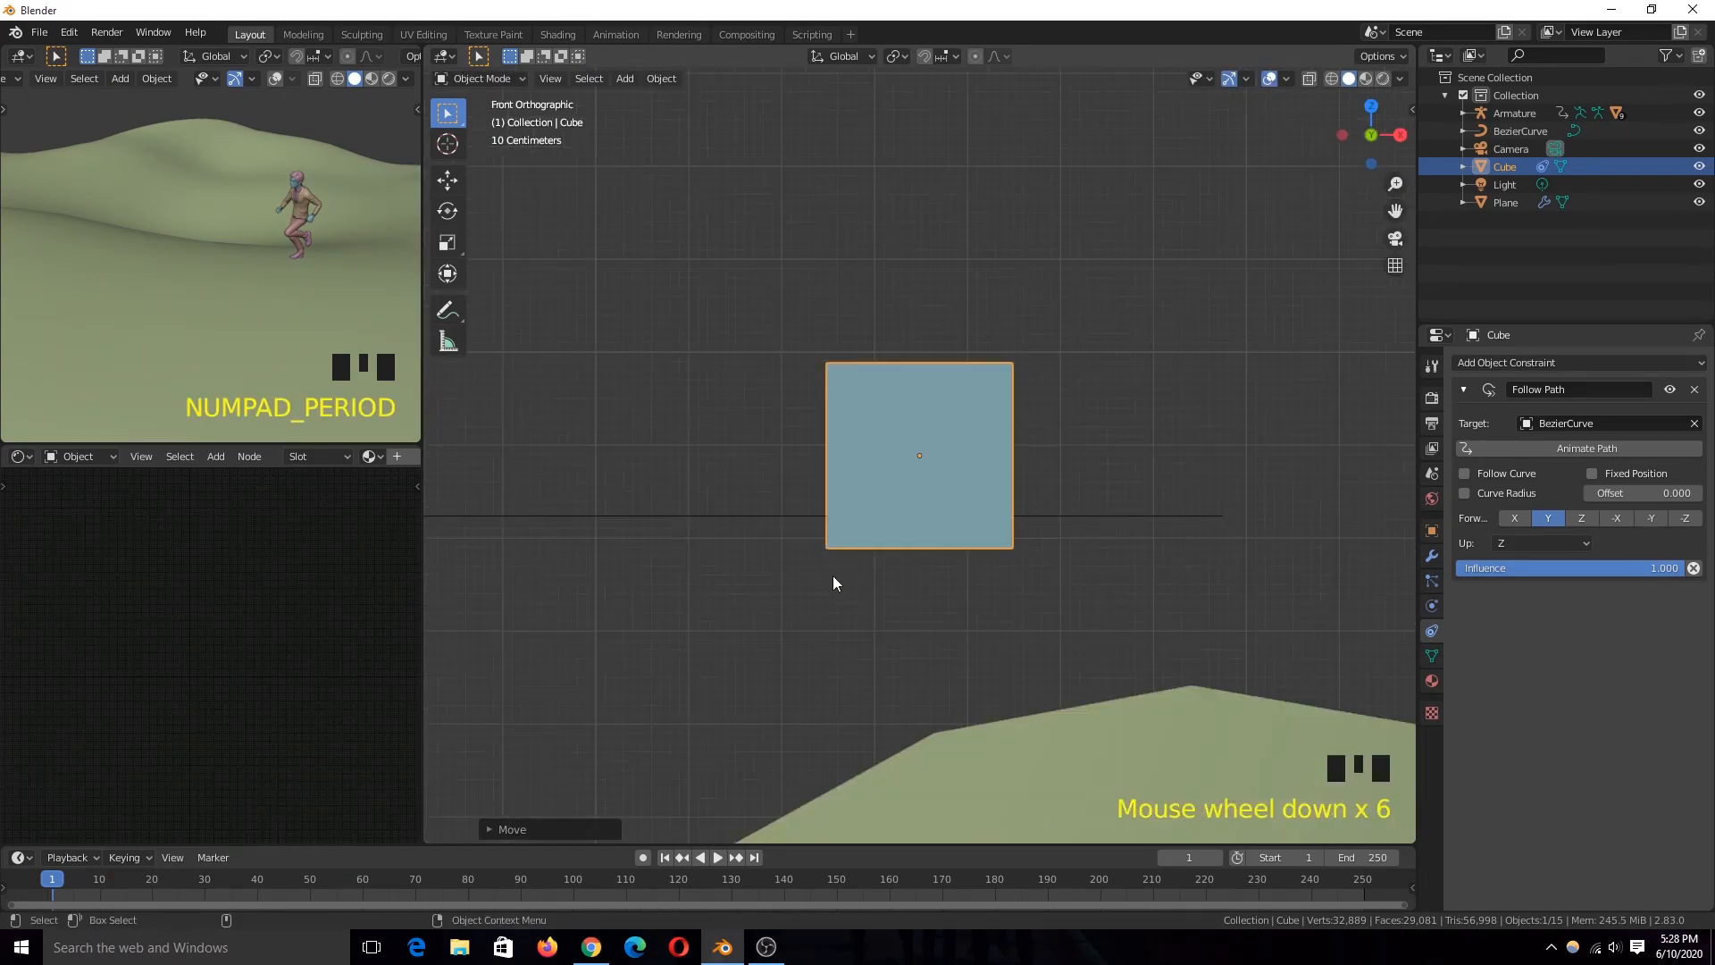
# Step: Move the cube in top view onto the start of the curve
pyautogui.press('KP_7')
pyautogui.scroll(-5, 929, 474)
pyautogui.scroll(-5, 937, 465)
pyautogui.scroll(2, 936, 471)
pyautogui.press('g')
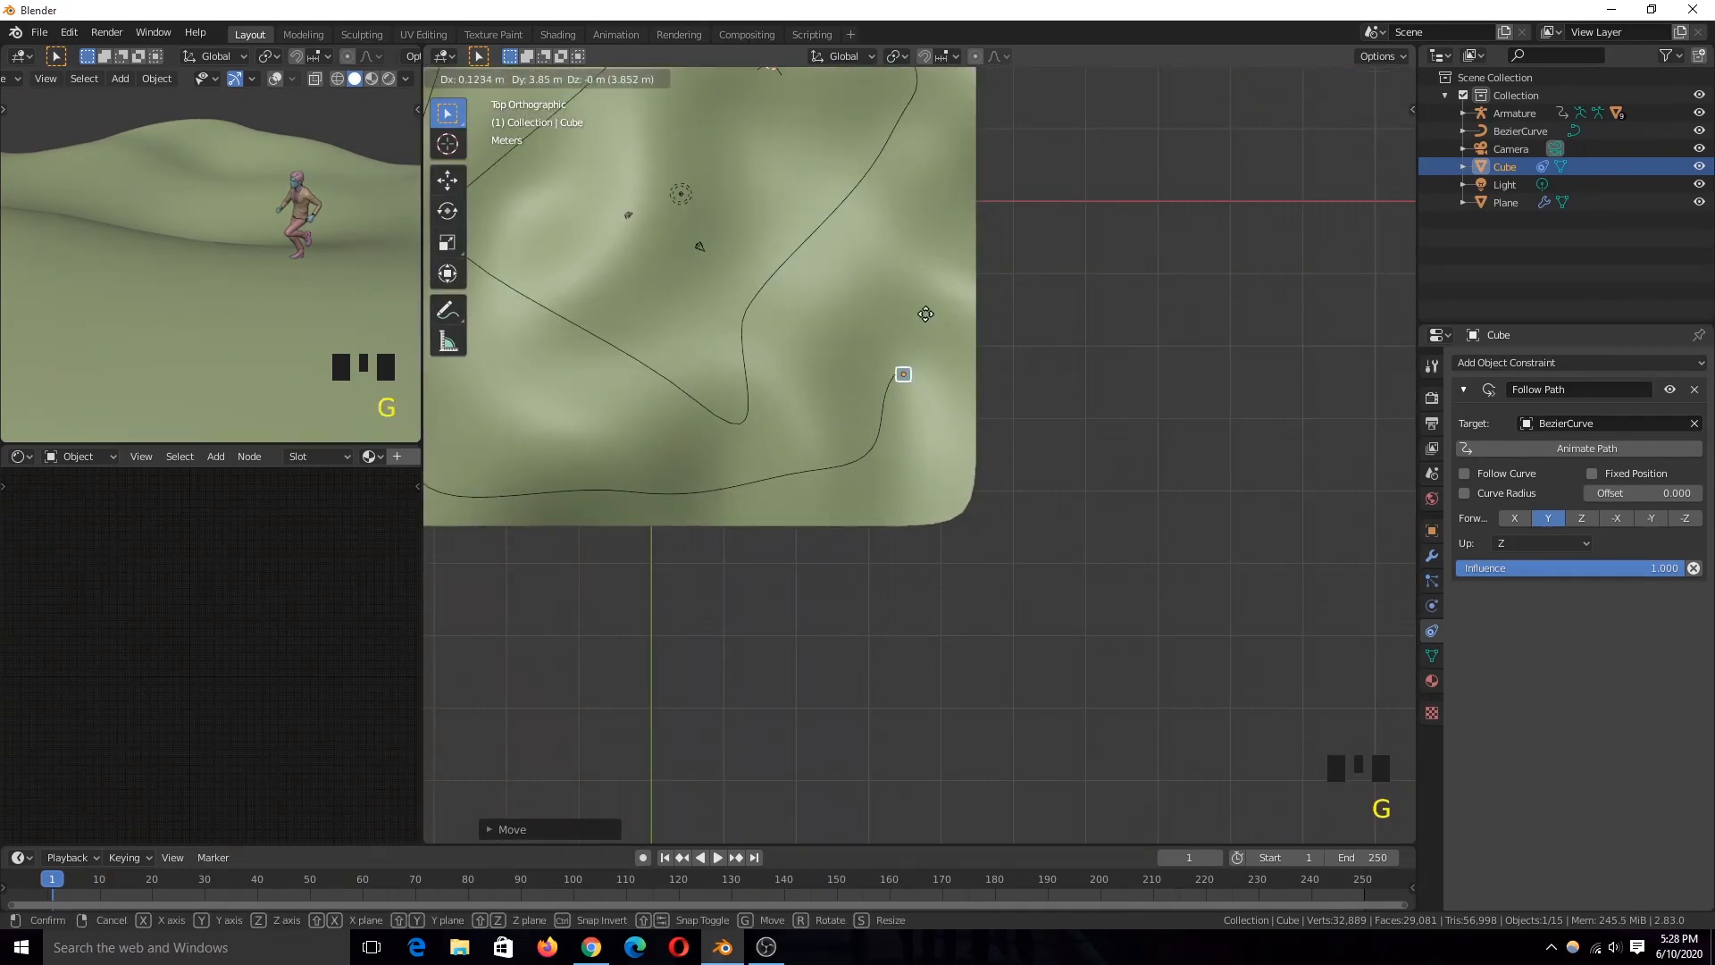
pyautogui.click(915, 314)
# Step: Fine-tune the cube's position in top view so its centre meets the curve's end point
pyautogui.press('KP_Decimal')
pyautogui.scroll(-2, 1022, 426)
pyautogui.scroll(5, 920, 510)
pyautogui.press('g')
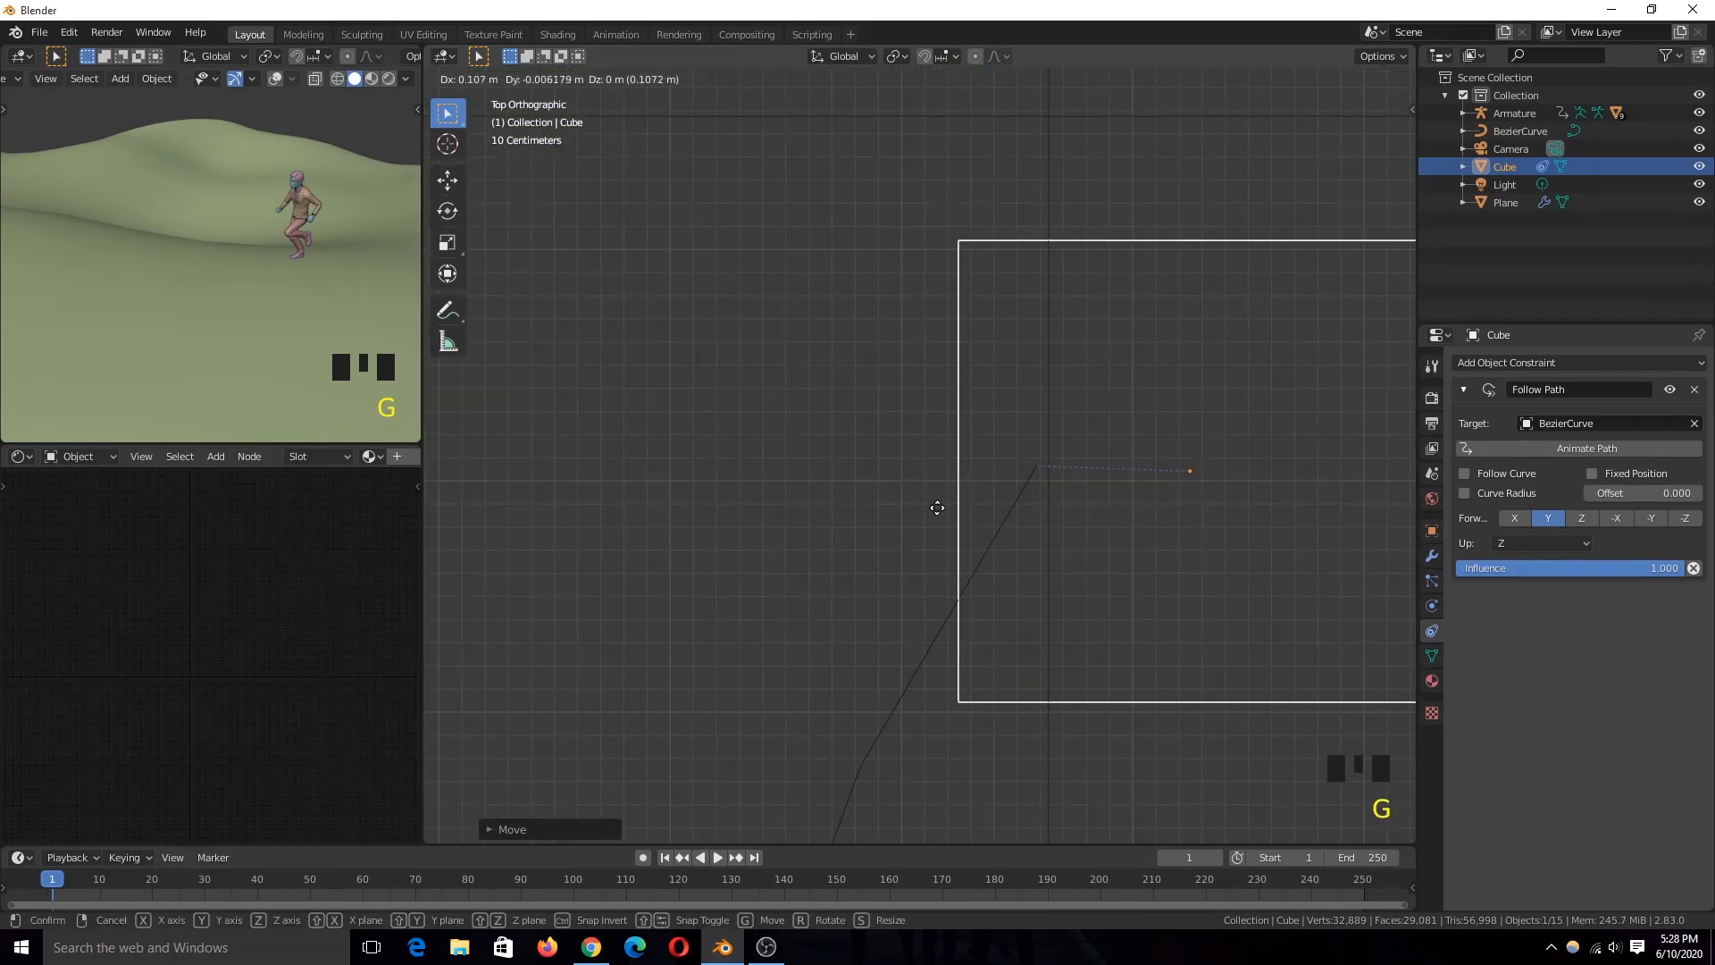
pyautogui.click(812, 506)
# Step: Adjust the cube along Z in wireframe front view to centre it on the curve, and play the animation
pyautogui.press('KP_1')
pyautogui.press('h')
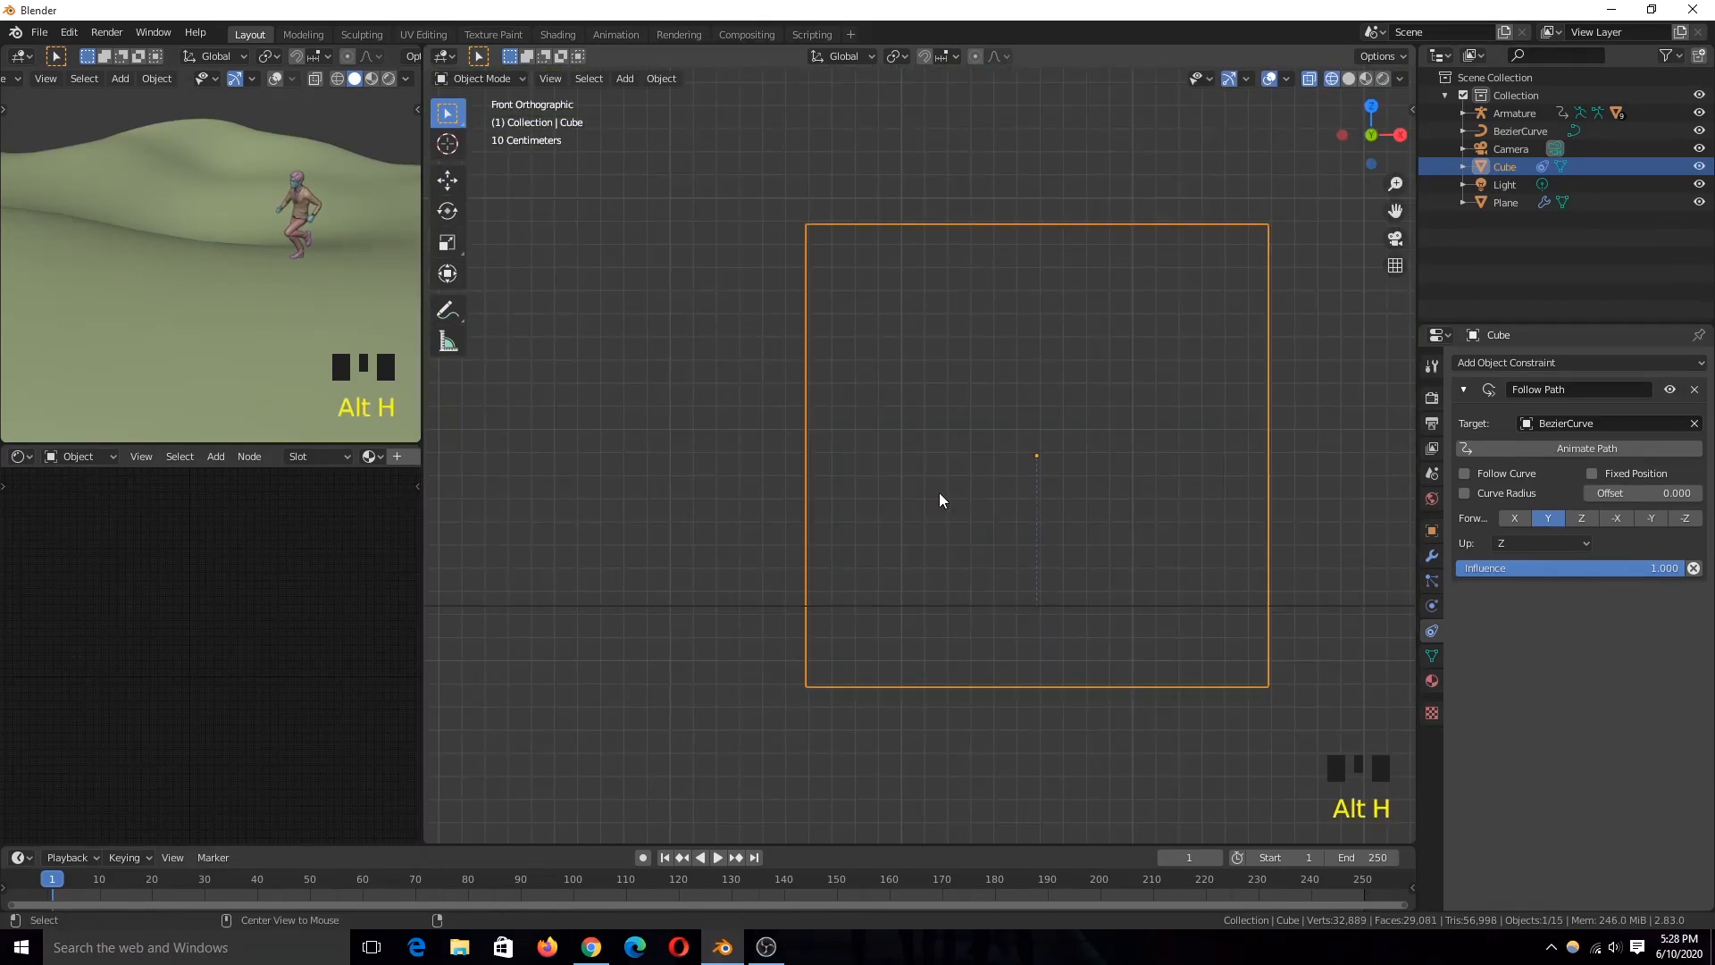
pyautogui.hotkey('alt', 'h')
pyautogui.press('g')
pyautogui.press('z')
pyautogui.click(1032, 389)
pyautogui.scroll(-6, 1032, 388)
pyautogui.moveTo(1032, 388); pyautogui.dragTo(1024, 462, button='middle')
pyautogui.scroll(-4, 1024, 463)
pyautogui.press('space')
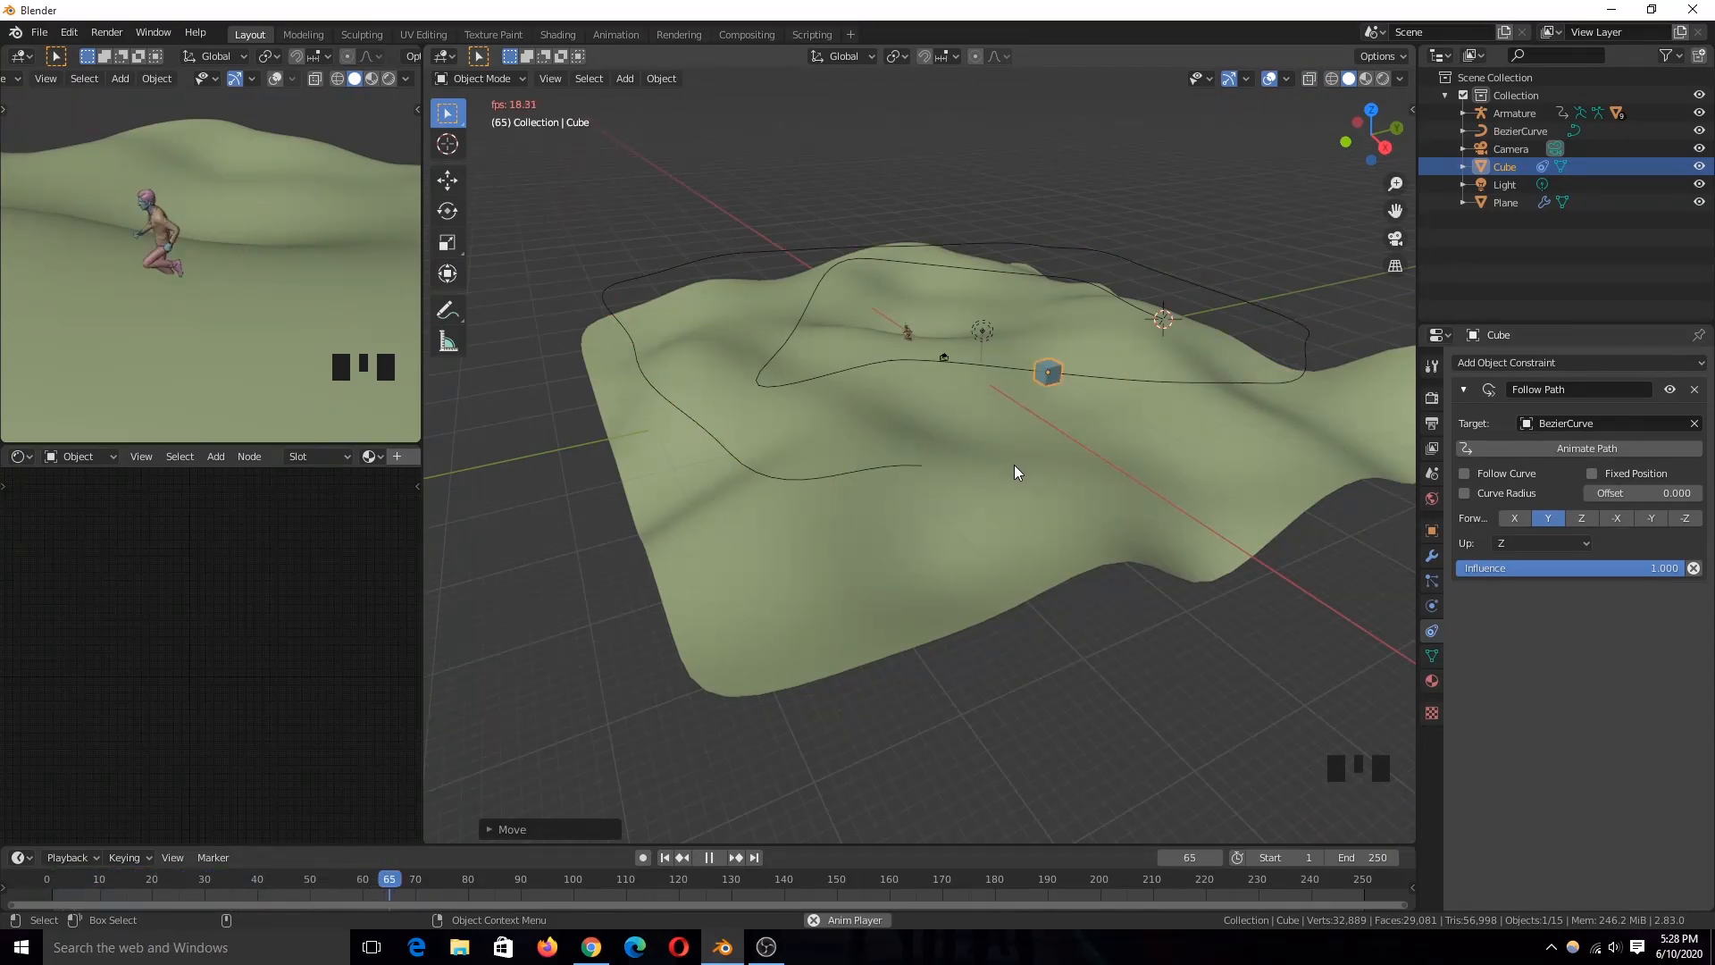
pyautogui.press('Escape')
# Step: Add a Shrinkwrap modifier to the Bezier curve with the Plane terrain as its target
pyautogui.click(795, 479)
pyautogui.press('`')
pyautogui.press('`')
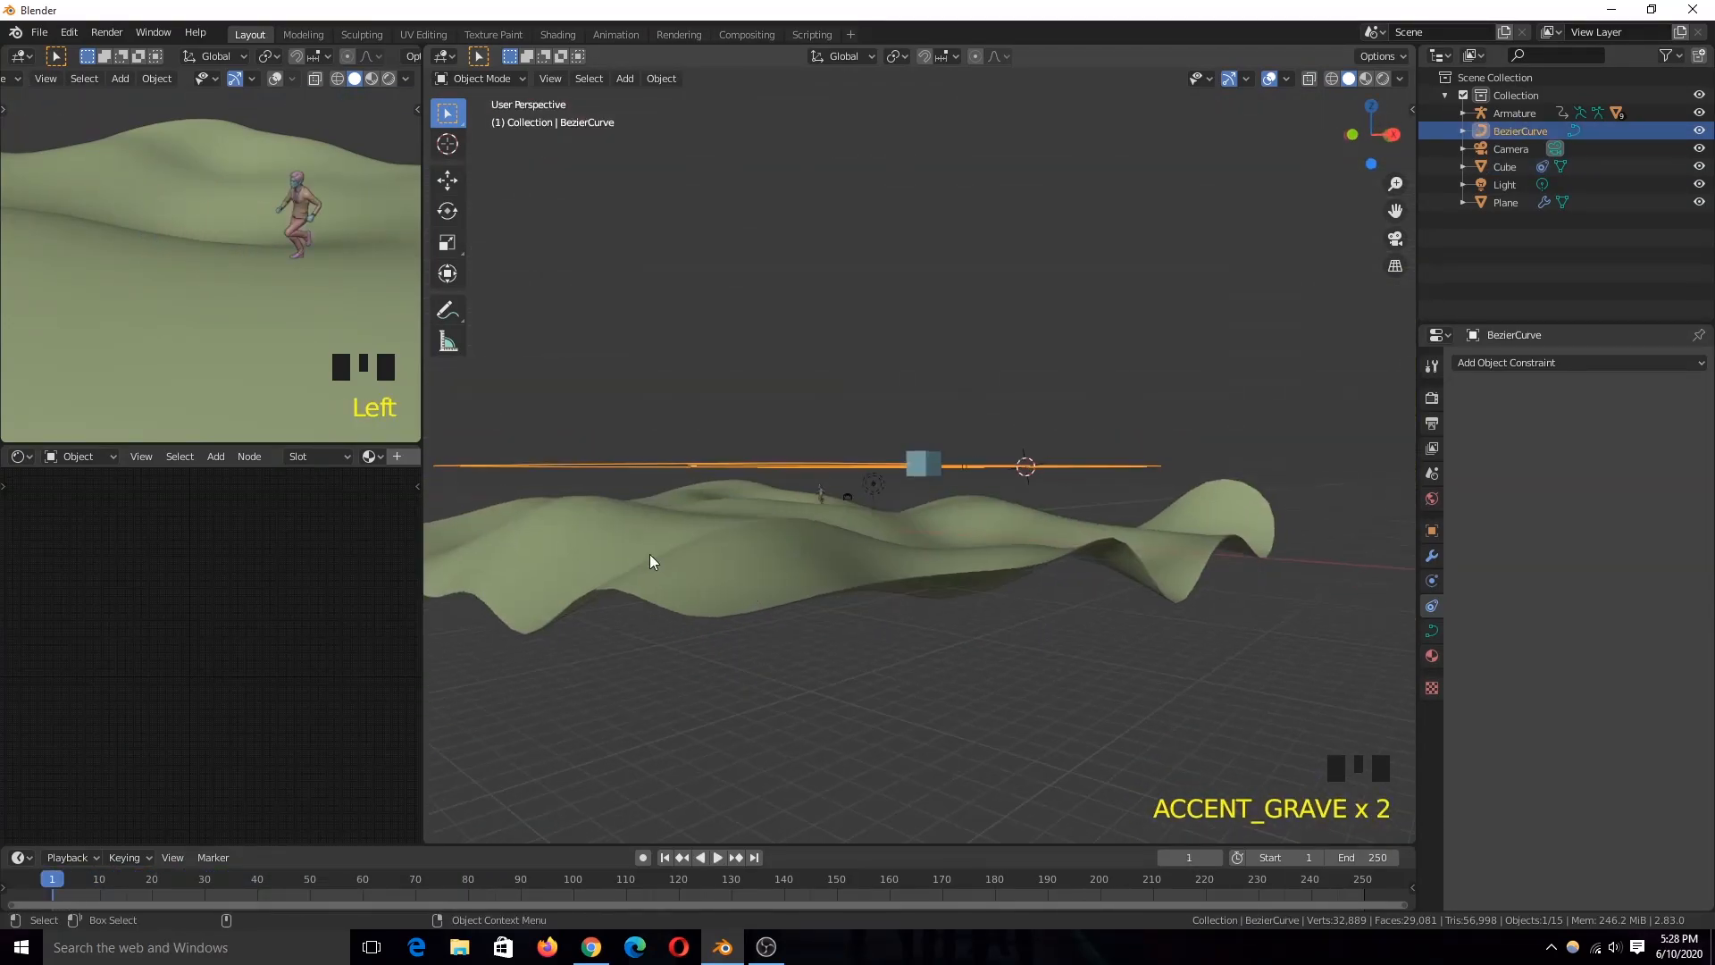
pyautogui.press('`')
pyautogui.click(993, 320)
pyautogui.click(1003, 336)
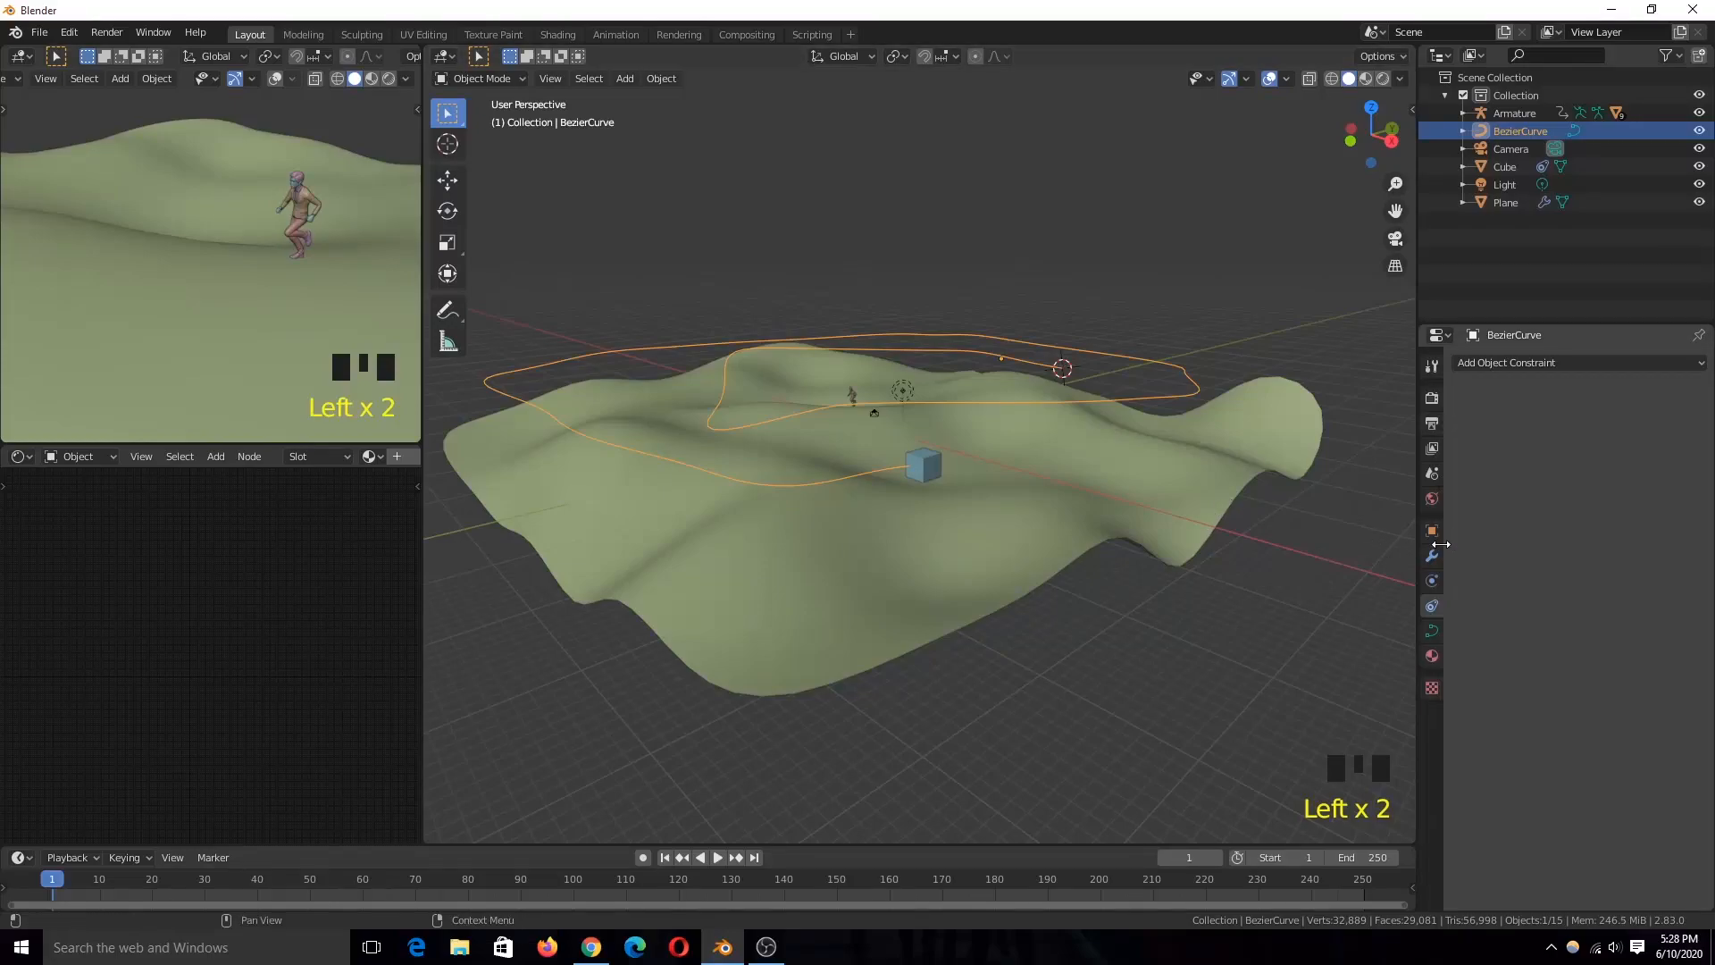
pyautogui.click(1519, 363)
pyautogui.click(1568, 524)
pyautogui.click(1570, 460)
pyautogui.click(1027, 477)
# Step: Make the Shrinkwrap modifier act on the curve's spline points and play the animation to check the cube
pyautogui.press('`')
pyautogui.scroll(-4, 1061, 505)
pyautogui.moveTo(1061, 505); pyautogui.dragTo(1015, 550, button='middle')
pyautogui.press('space')
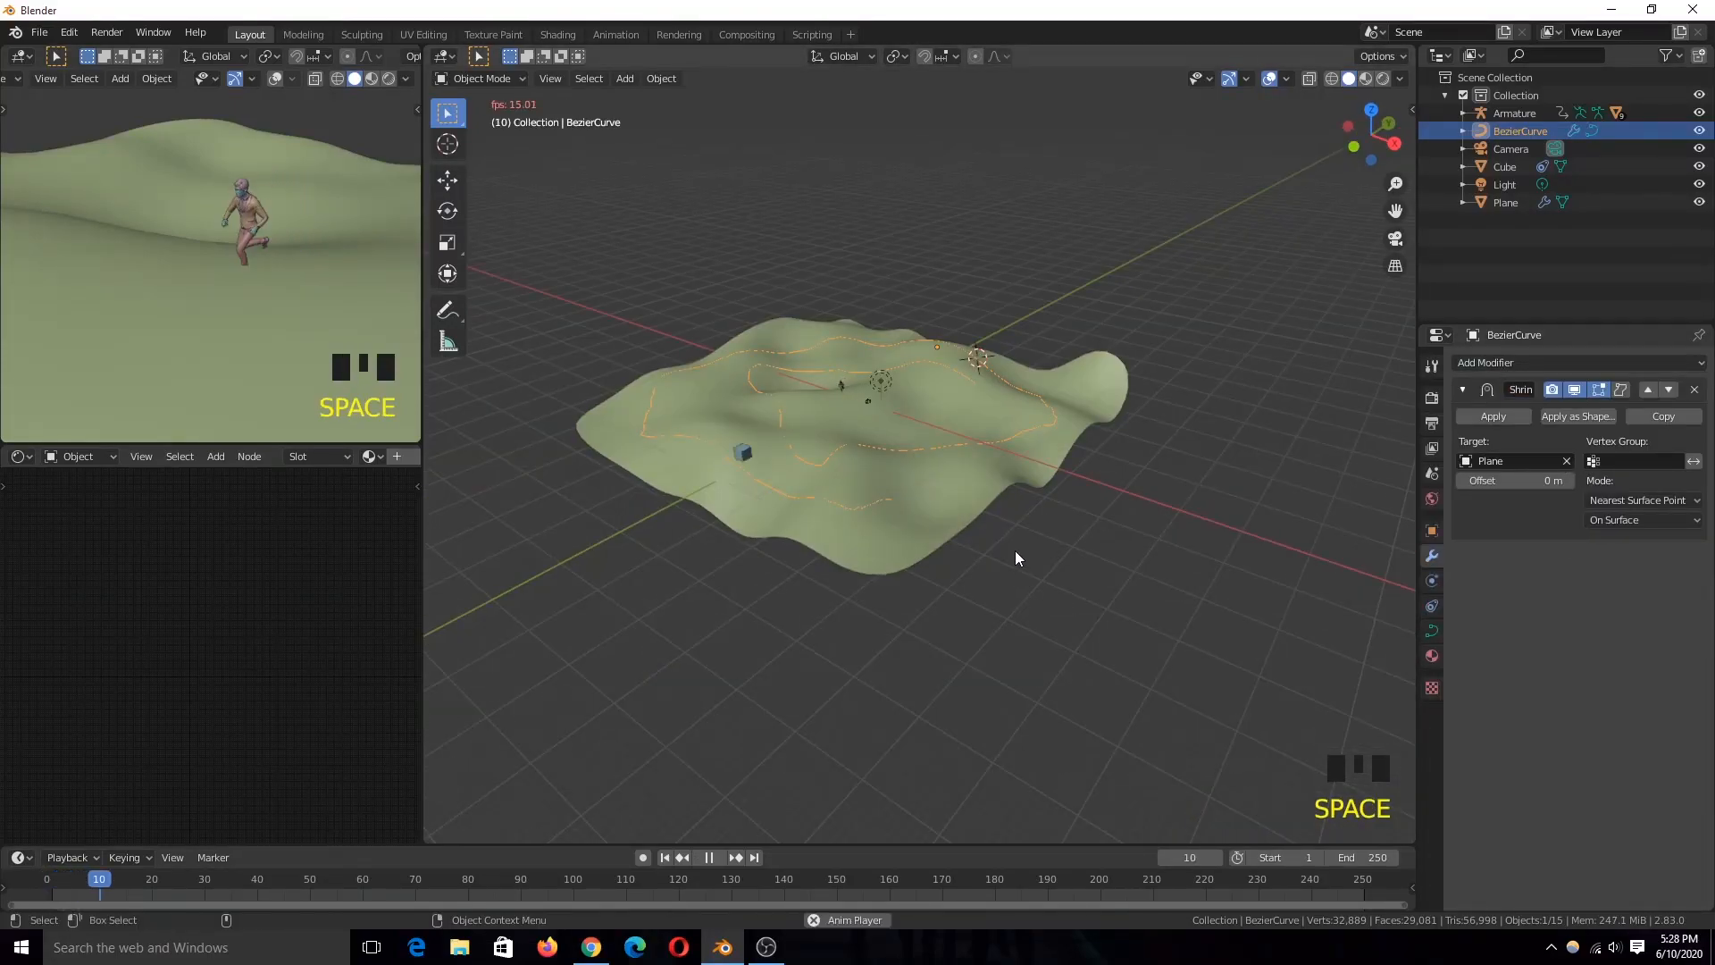
pyautogui.press('Escape')
pyautogui.press('`')
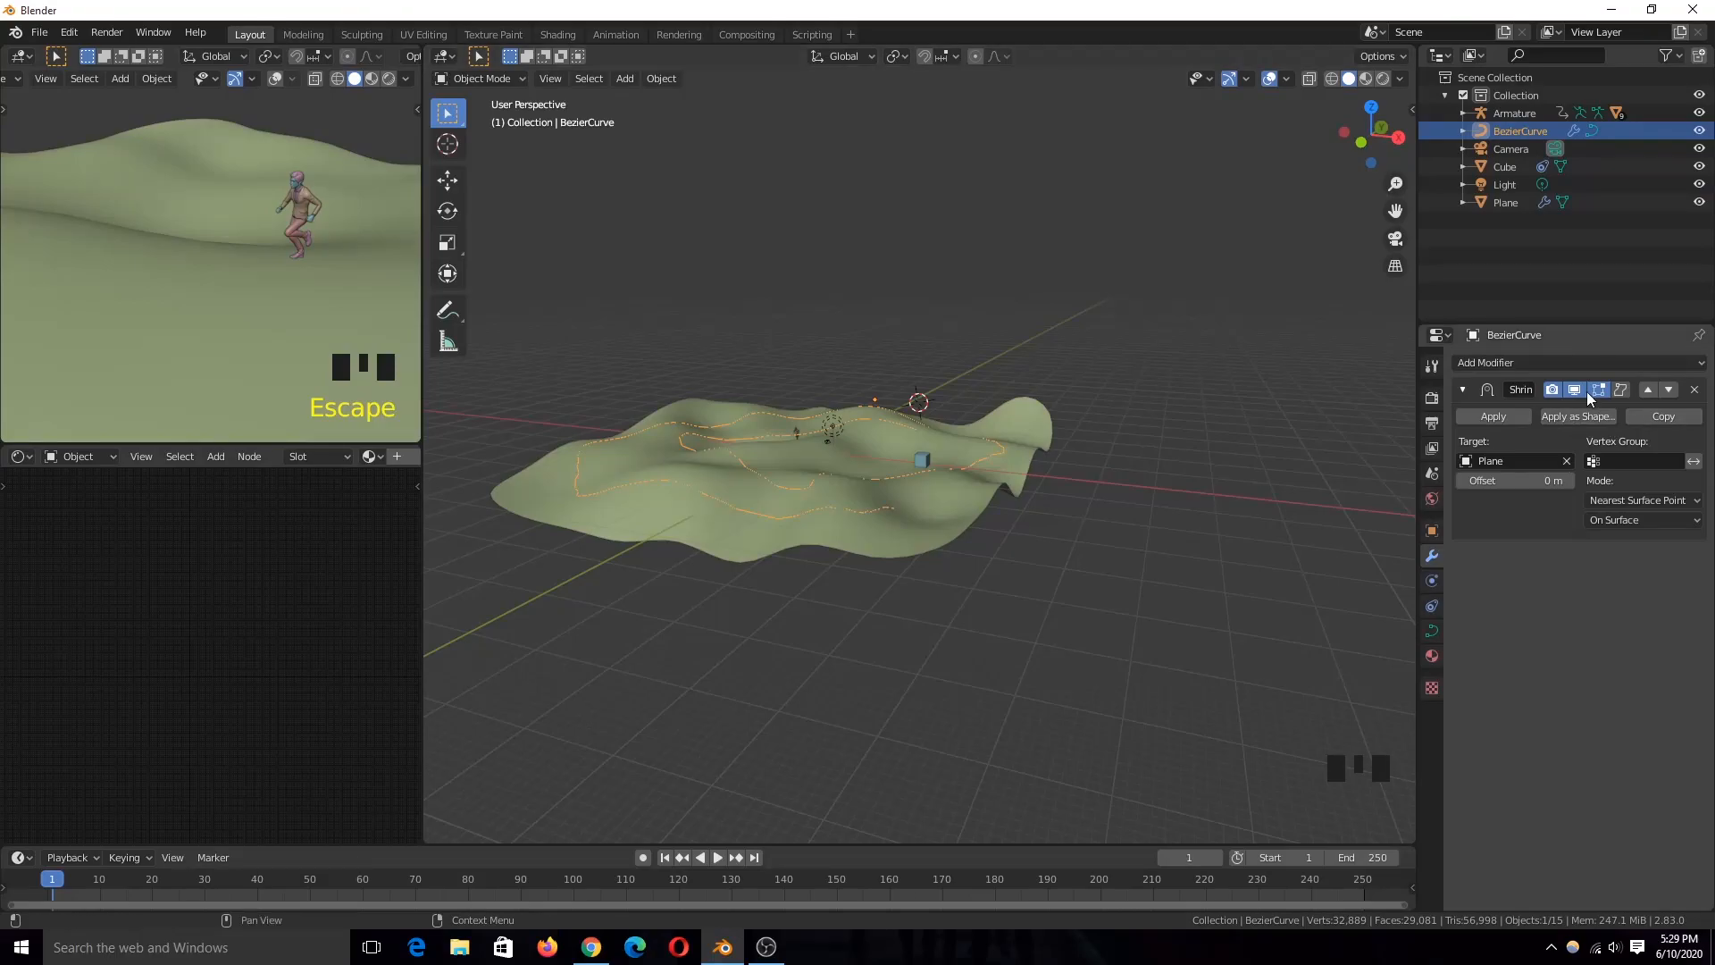
pyautogui.click(1619, 391)
pyautogui.scroll(3, 1119, 538)
pyautogui.scroll(-2, 1070, 546)
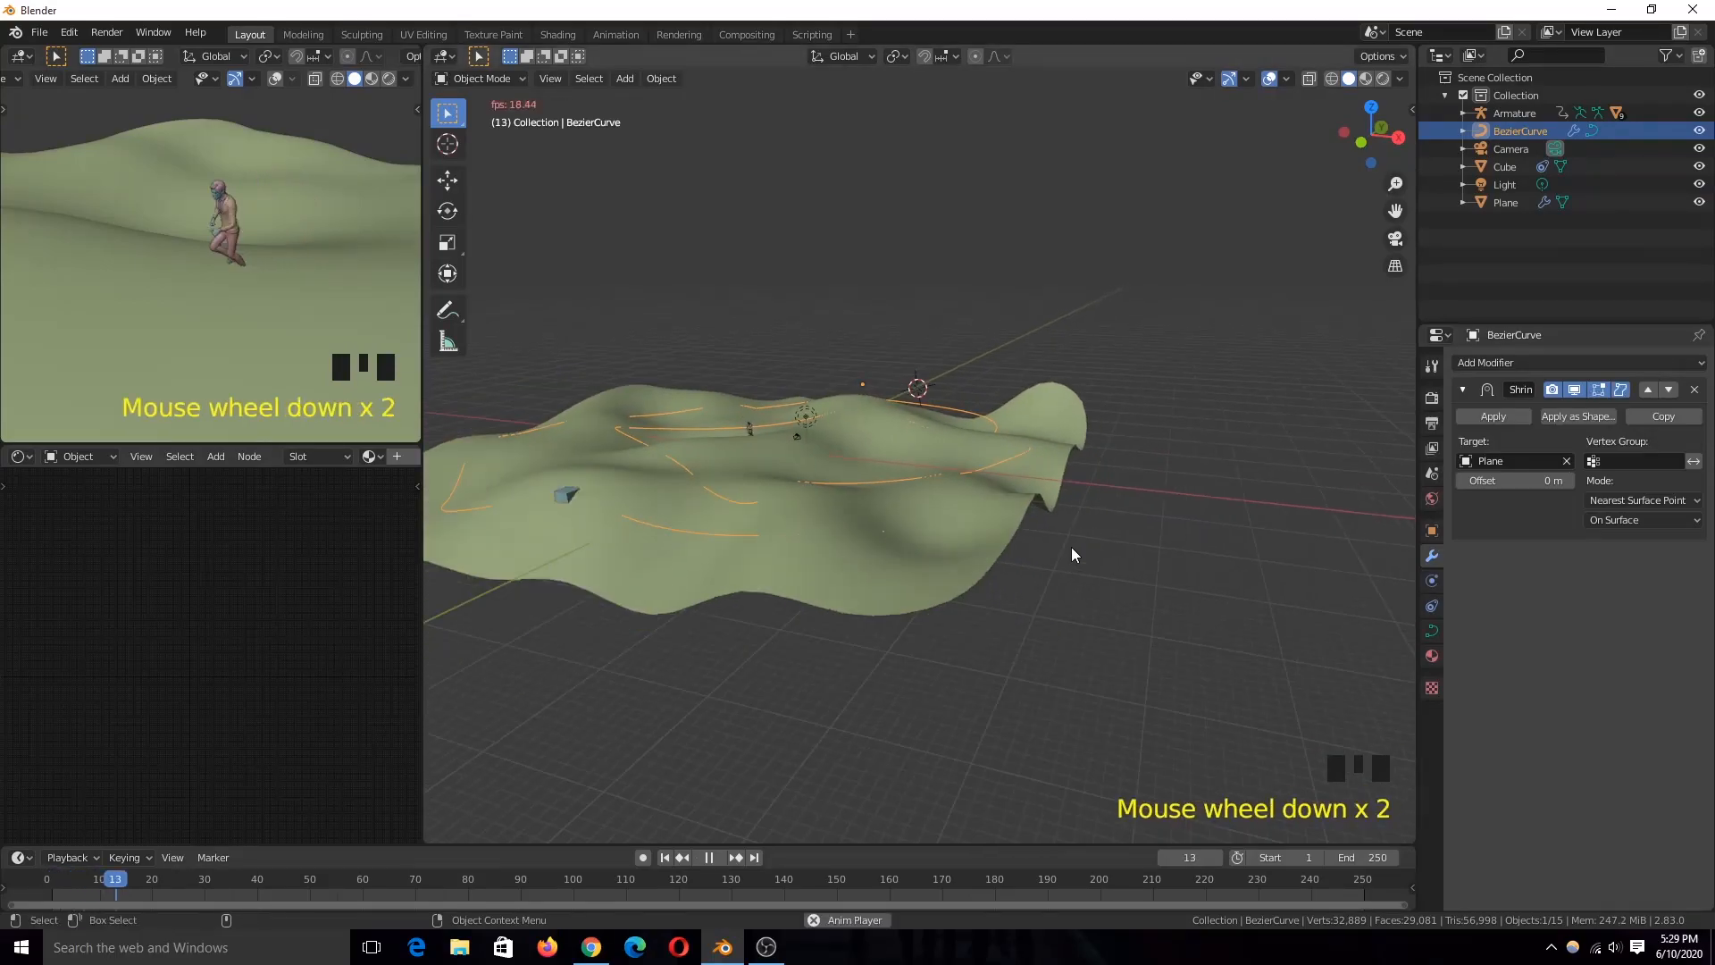
pyautogui.press('Escape')
# Step: Examine from several angles how closely the shrinkwrapped curve follows the terrain surface
pyautogui.scroll(3, 1027, 459)
pyautogui.moveTo(1036, 457); pyautogui.dragTo(924, 401, button='middle')
pyautogui.scroll(-4, 1075, 452)
pyautogui.scroll(3, 1063, 447)
pyautogui.click(949, 380)
pyautogui.click(949, 380)
pyautogui.press('`')
pyautogui.press('`')
pyautogui.click(857, 414)
pyautogui.click(857, 415)
# Step: Select all control points of the Bezier curve and subdivide its segments for a closer fit to the terrain
pyautogui.press('`')
pyautogui.scroll(-3, 937, 418)
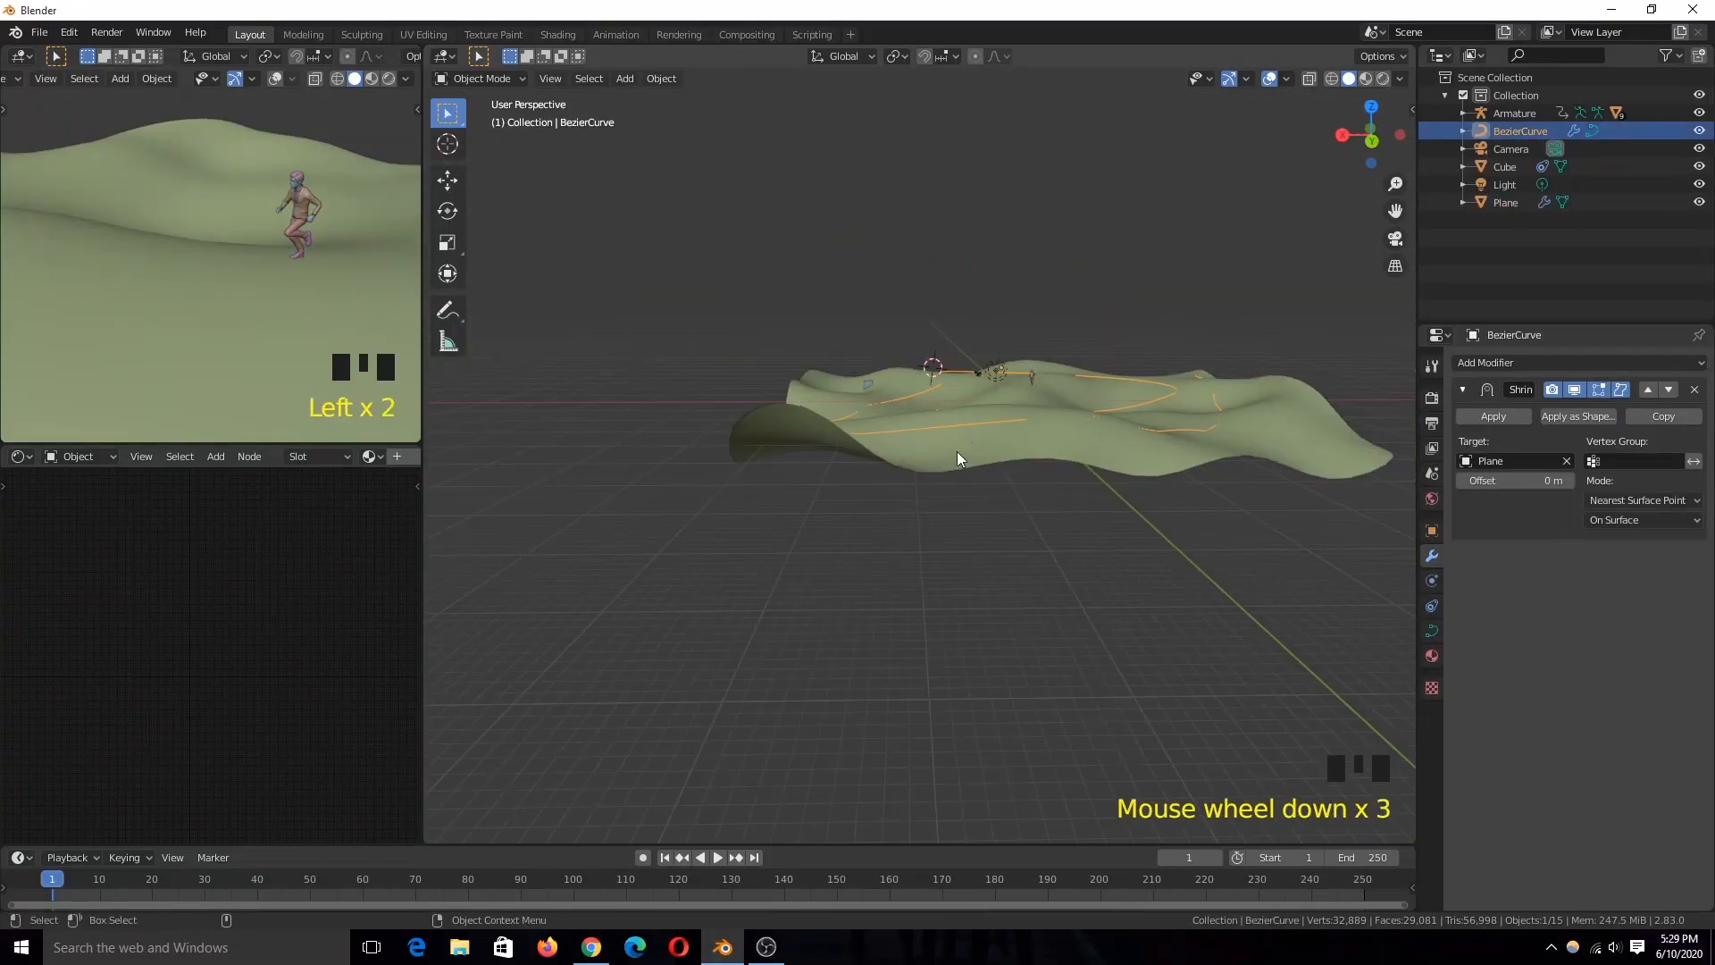
pyautogui.press('Tab')
pyautogui.press('`')
pyautogui.press('`')
pyautogui.press('a')
pyautogui.press('`')
pyautogui.press('`')
pyautogui.rightClick(920, 420)
pyautogui.press('`')
pyautogui.press('Tab')
pyautogui.press('Tab')
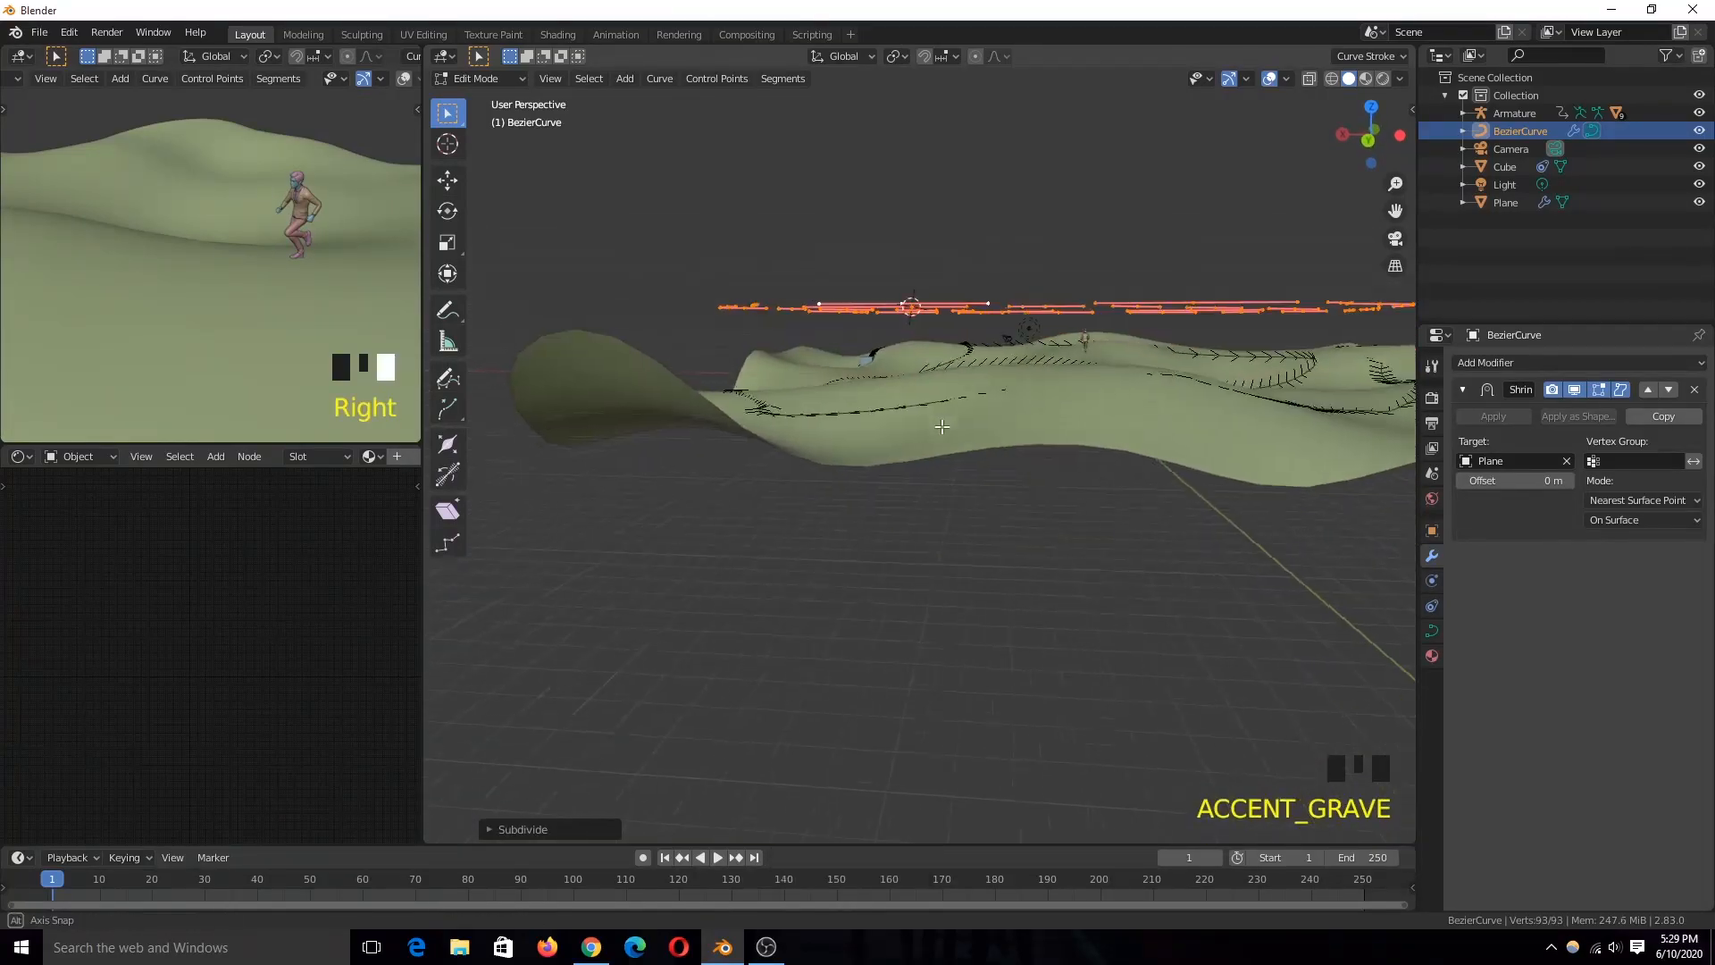
pyautogui.press('Tab')
pyautogui.press('`')
pyautogui.scroll(-2, 1006, 419)
pyautogui.press('Tab')
pyautogui.press('Tab')
# Step: Move the Bezier curve object upward along the Z axis and check how it lies on the terrain
pyautogui.press('`')
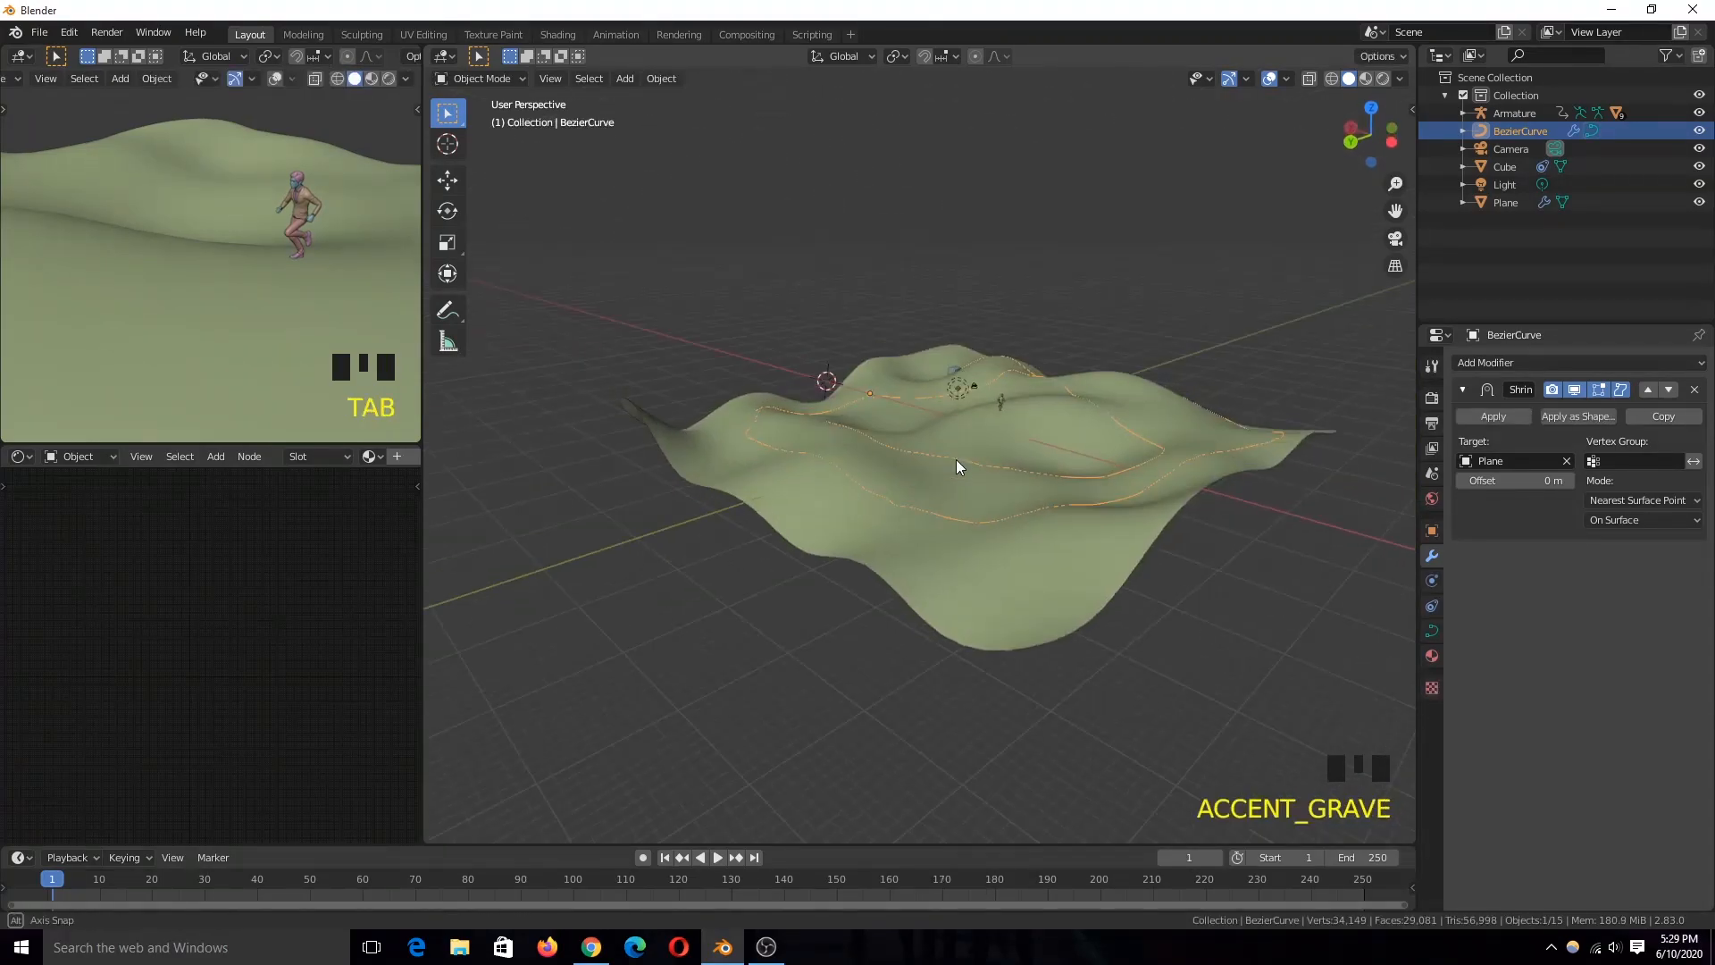
pyautogui.scroll(-3, 960, 457)
pyautogui.press('`')
pyautogui.click(844, 339)
pyautogui.click(985, 418)
pyautogui.press('g')
pyautogui.press('z')
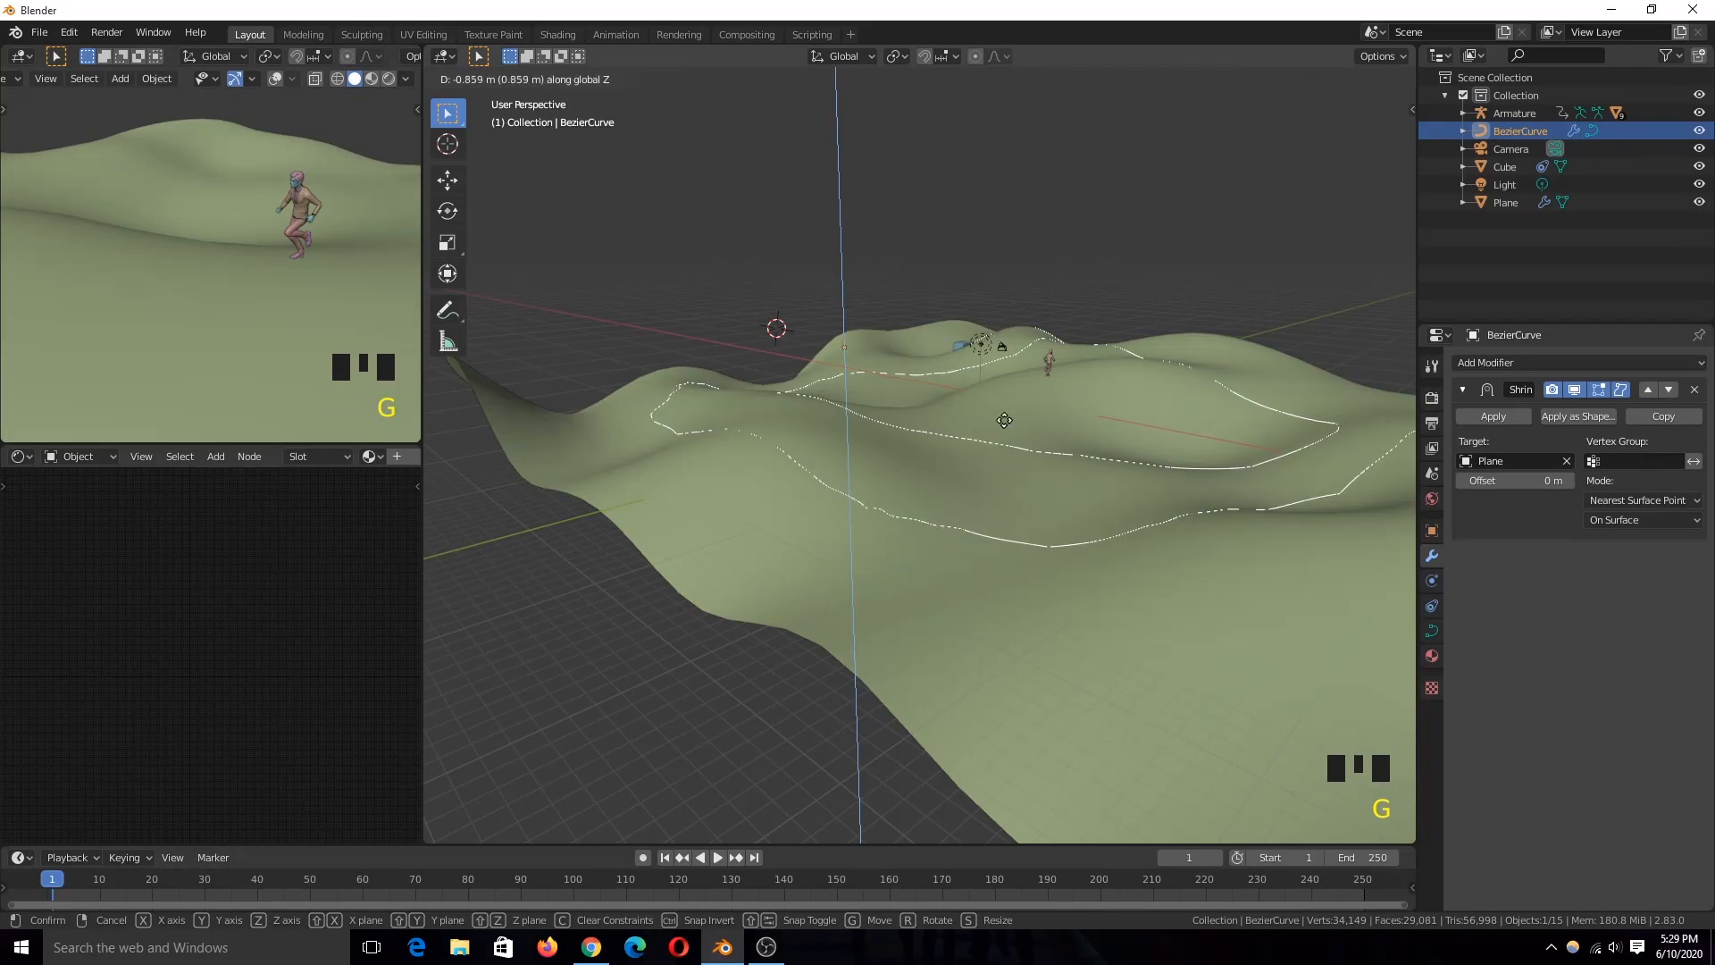
pyautogui.click(982, 281)
pyautogui.press('`')
pyautogui.scroll(2, 954, 483)
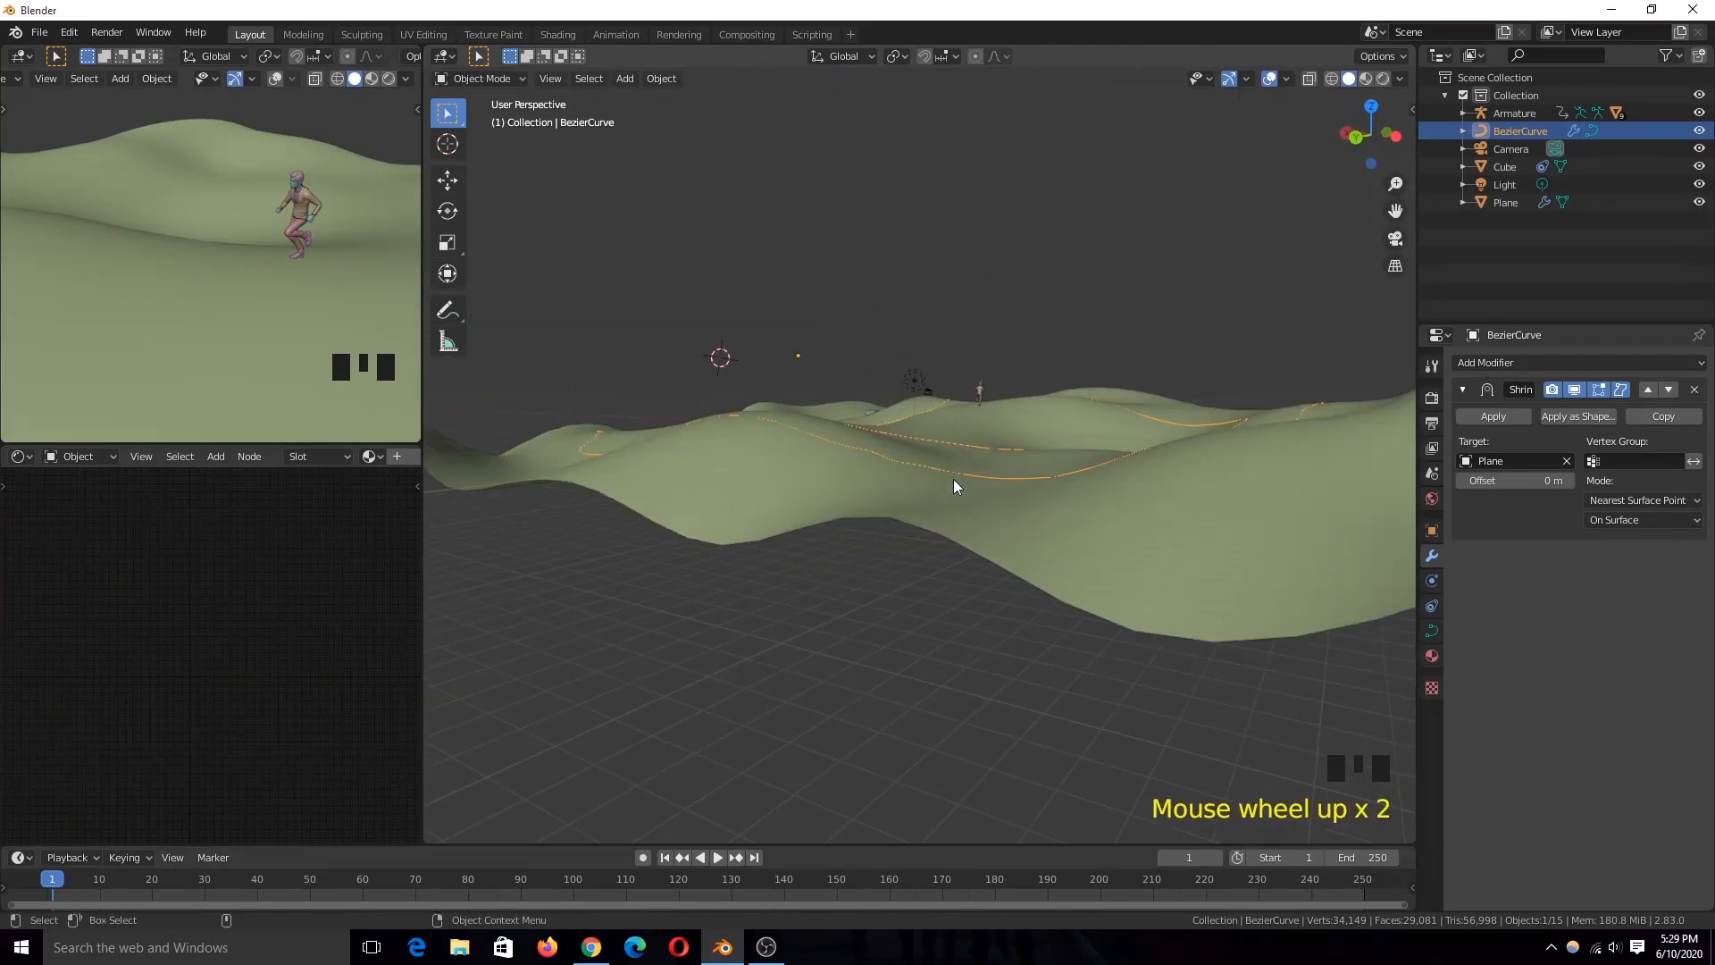
# Step: Add a Shrinkwrap object constraint to the Bezier curve with Plane as its target
pyautogui.press('`')
pyautogui.click(1432, 606)
pyautogui.click(1573, 362)
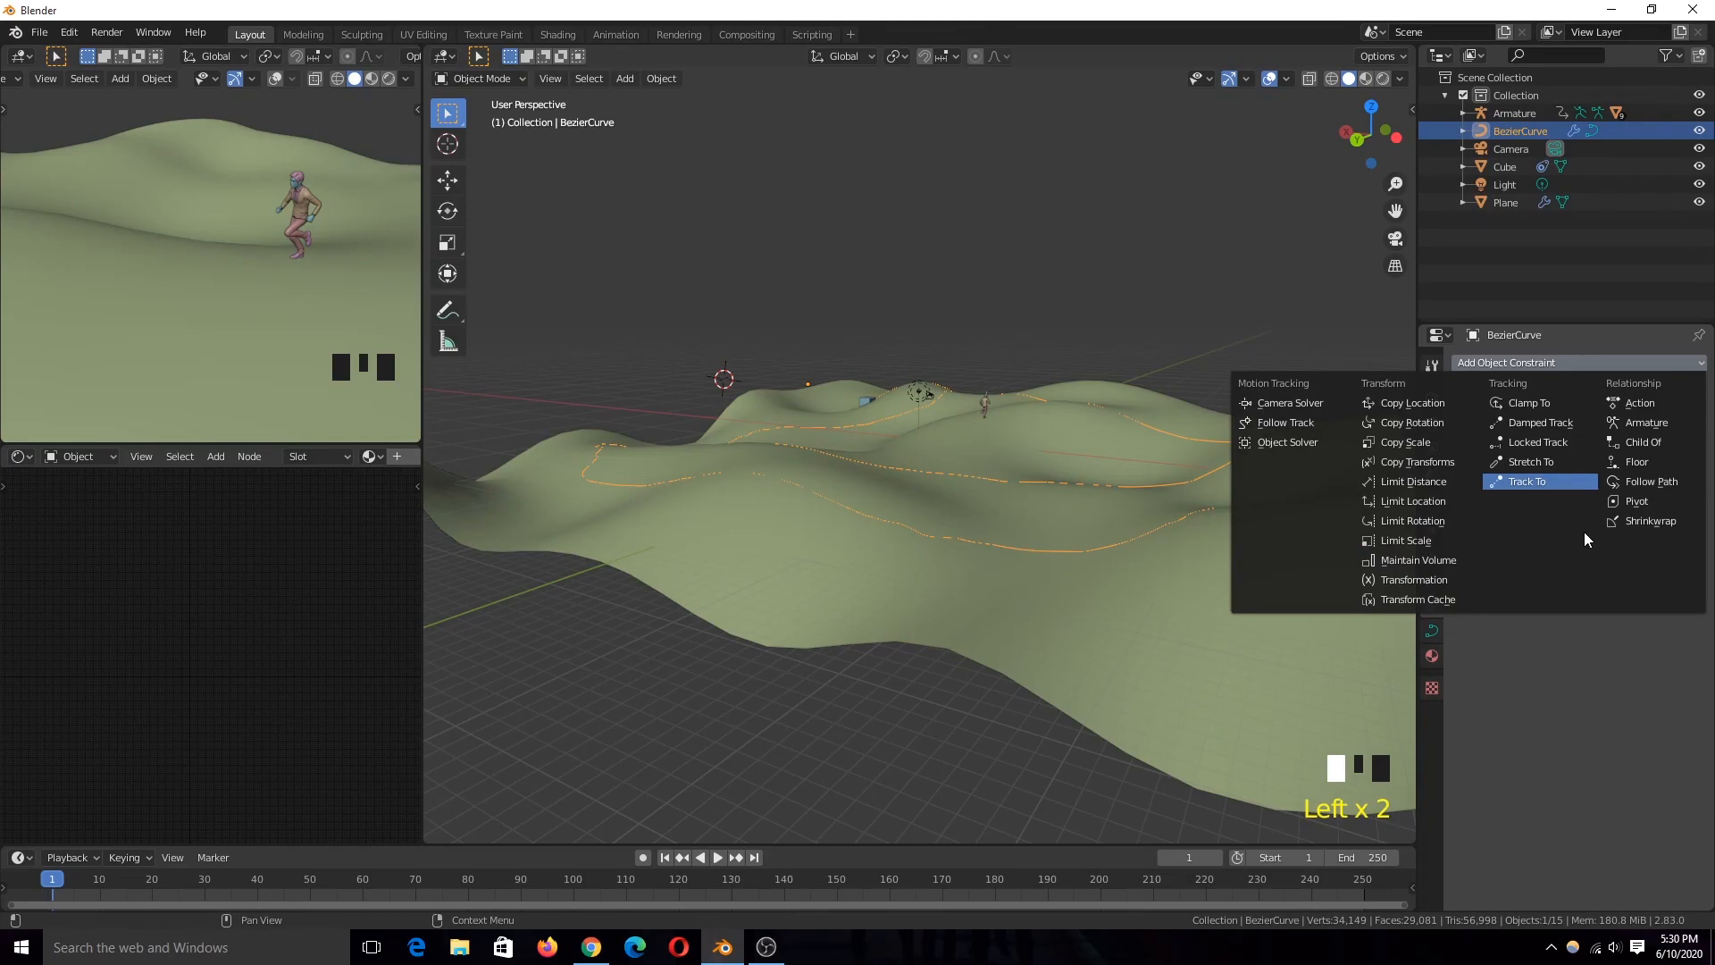
pyautogui.click(1634, 524)
pyautogui.click(1204, 582)
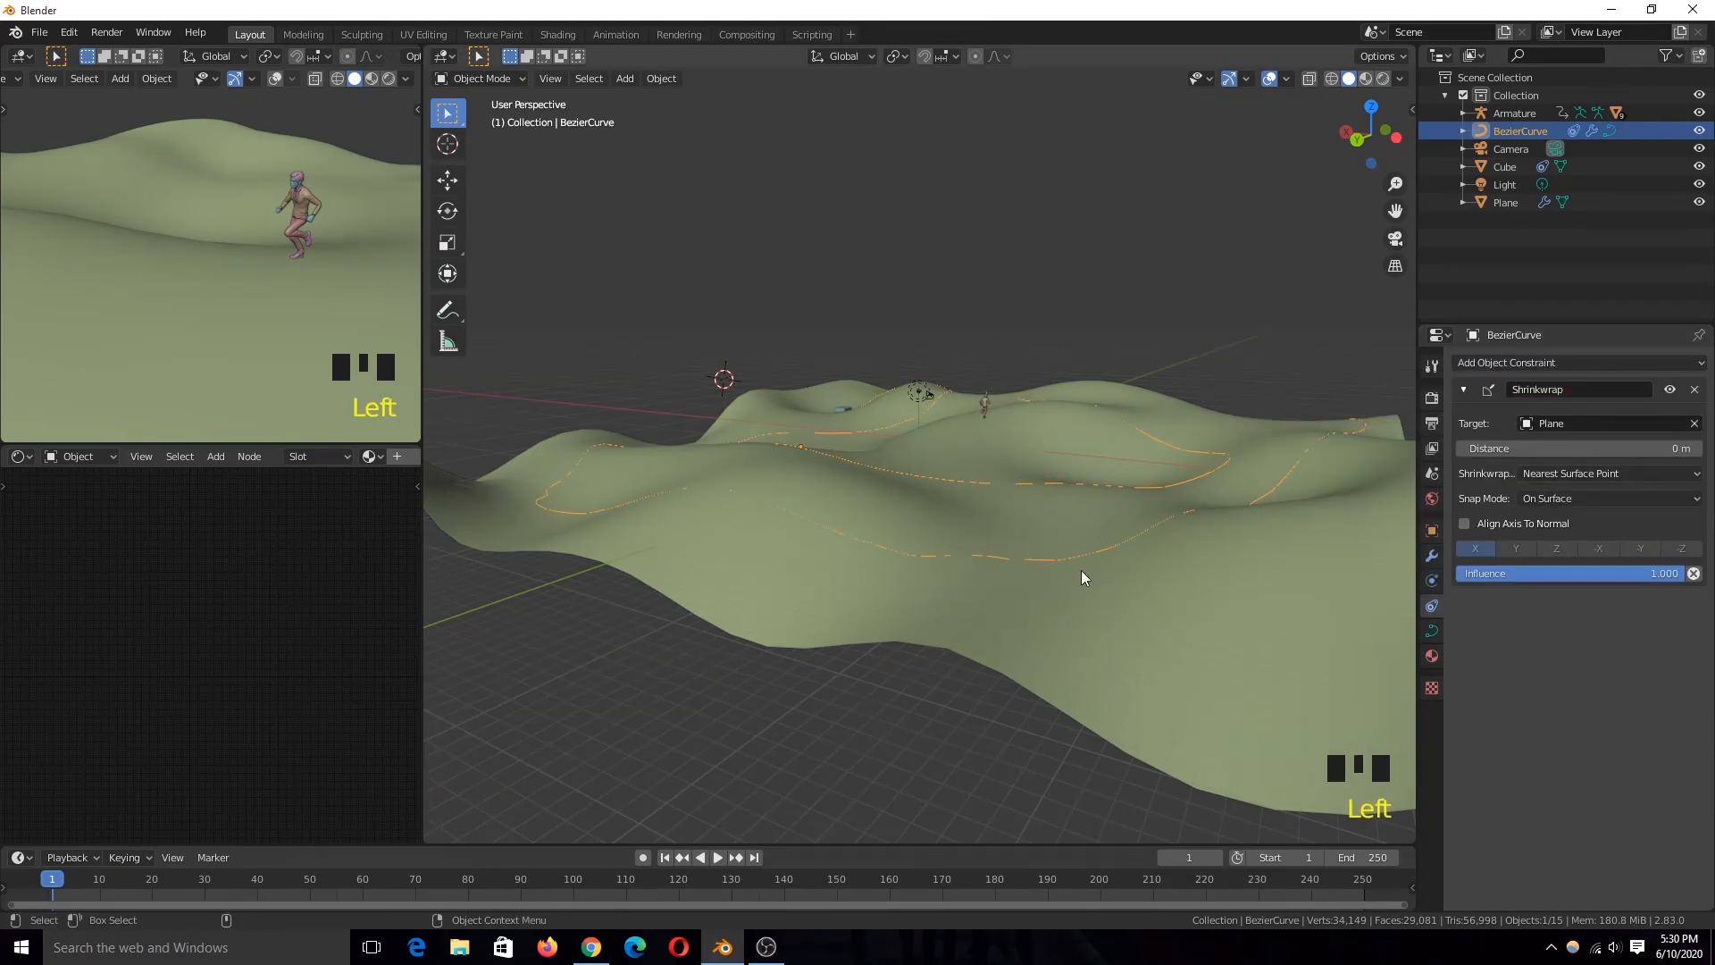
# Step: Play the animation from several angles and shading modes to examine how the constrained curve and the cube follow the terrain
pyautogui.scroll(4, 1137, 593)
pyautogui.press('`')
pyautogui.moveTo(1011, 550); pyautogui.dragTo(1321, 539, button='middle')
pyautogui.press('space')
pyautogui.scroll(-3, 1045, 550)
pyautogui.press('`')
pyautogui.moveTo(1045, 549)
pyautogui.mouseDown(button='middle')
pyautogui.moveTo(1133, 602)
pyautogui.moveTo(1012, 554)
pyautogui.mouseUp(button='middle')
pyautogui.press('space')
pyautogui.press('`')
pyautogui.press('z')
pyautogui.press('`')
pyautogui.press('`')
pyautogui.moveTo(838, 585)
pyautogui.mouseDown(button='middle')
pyautogui.moveTo(1097, 613)
pyautogui.moveTo(1013, 560)
pyautogui.moveTo(902, 567)
pyautogui.moveTo(1058, 554)
pyautogui.mouseUp(button='middle')
pyautogui.scroll(3, 1097, 613)
pyautogui.scroll(-3, 902, 566)
pyautogui.press('z')
pyautogui.press('`')
pyautogui.press('space')
pyautogui.press('space')
pyautogui.moveTo(771, 602); pyautogui.dragTo(741, 592, button='middle')
pyautogui.press('space')
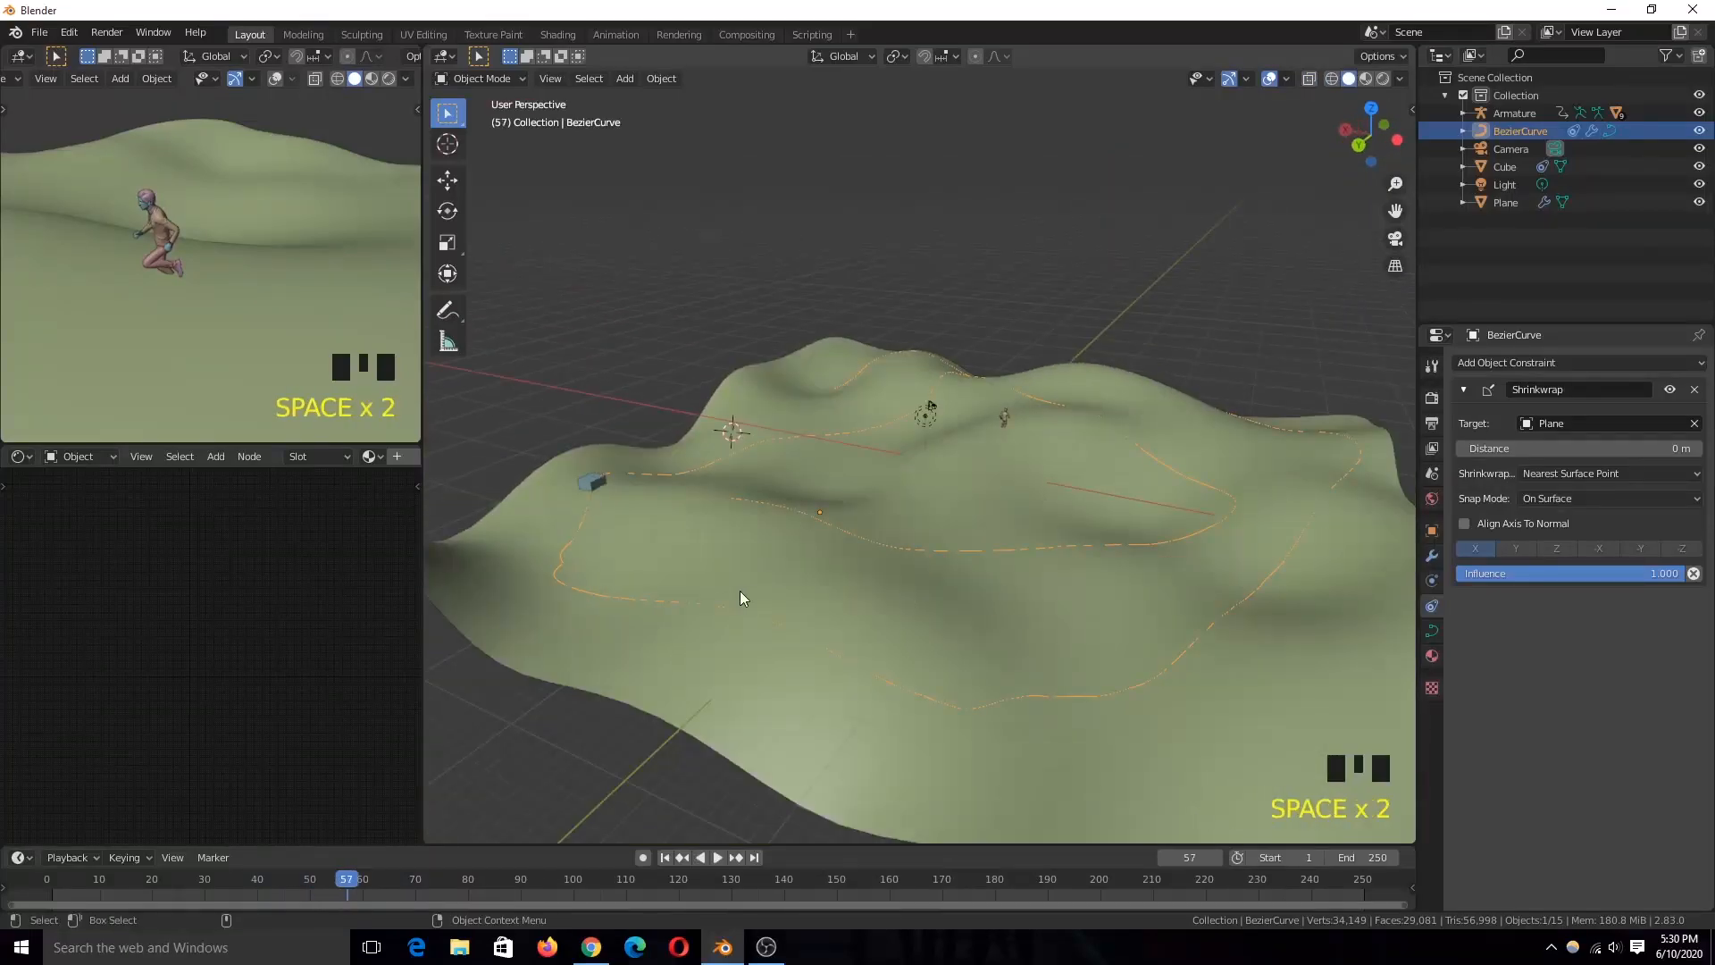
# Step: Return to the animation's start, snap the 3D cursor to the cube, and snap the running character's armature to the cursor
pyautogui.scroll(2, 886, 549)
pyautogui.doubleClick(1026, 399)
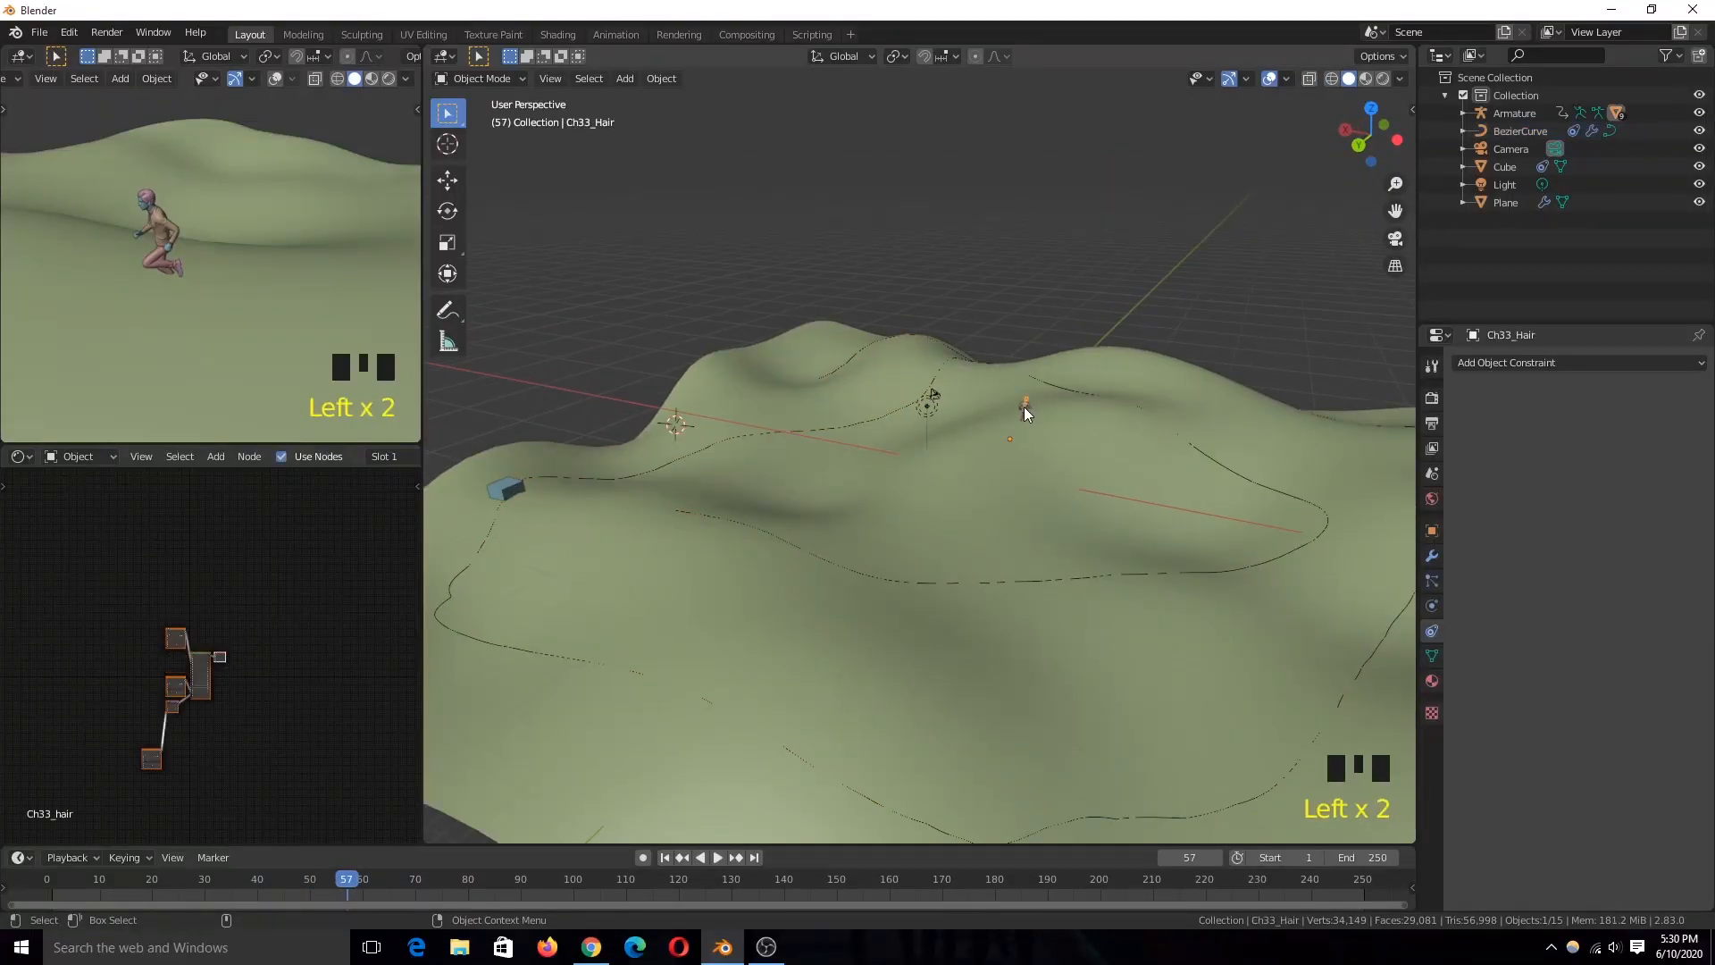
pyautogui.keyDown('shift'); pyautogui.rightClick(1129, 463); pyautogui.keyUp('shift')
pyautogui.scroll(3, 1136, 512)
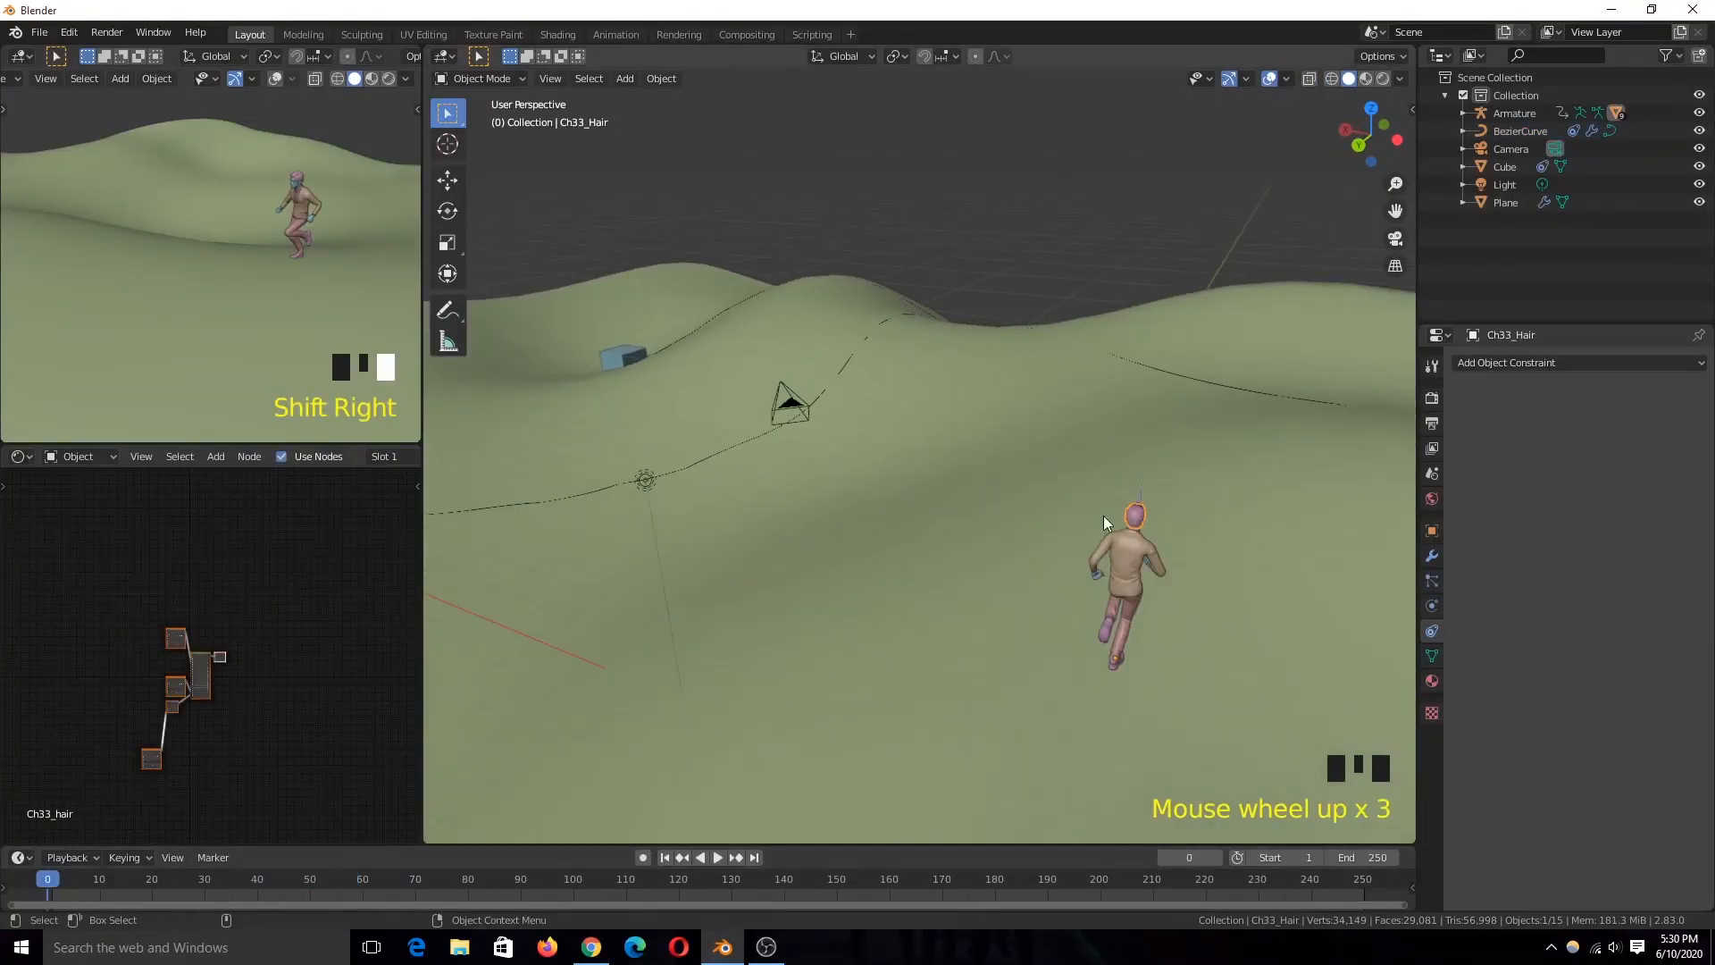
pyautogui.click(1135, 490)
pyautogui.click(624, 361)
pyautogui.click(1140, 507)
pyautogui.hotkey('shift', 's')
pyautogui.click(1117, 331)
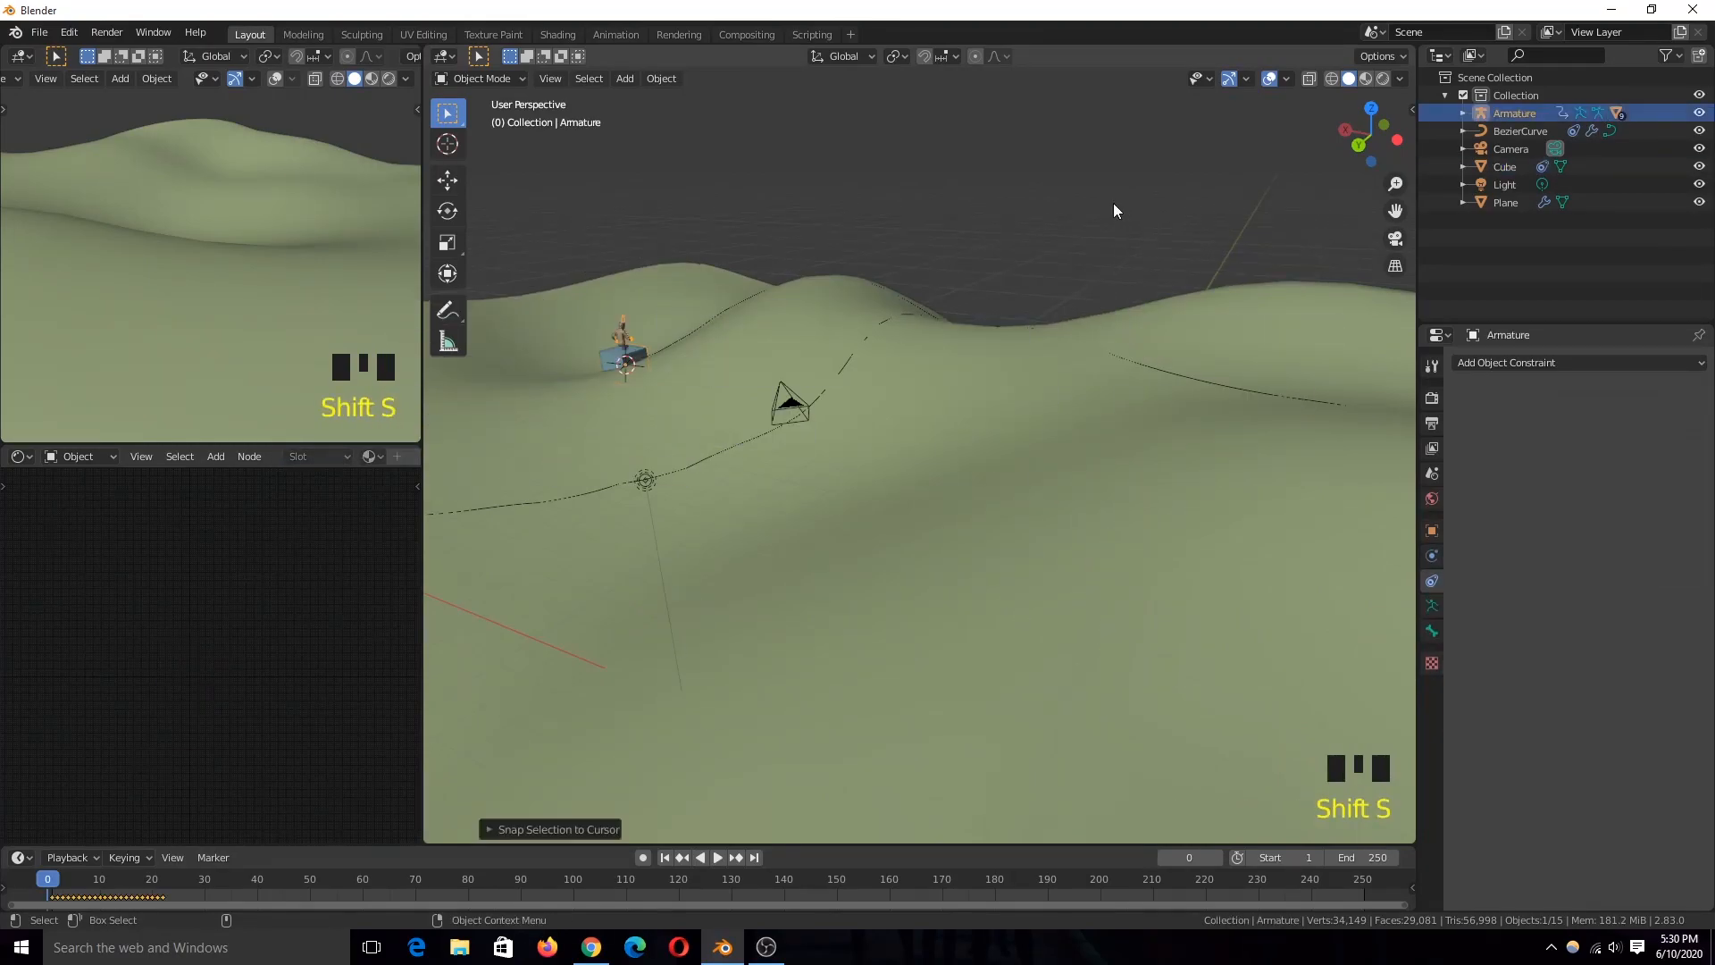
# Step: Adjust the scale of the armature relative to the cube and parent the armature to the cube
pyautogui.press('KP_Decimal')
pyautogui.scroll(-5, 759, 363)
pyautogui.moveTo(807, 386); pyautogui.dragTo(1018, 362, button='middle')
pyautogui.press('s')
pyautogui.click(1027, 358)
pyautogui.keyDown('shift'); pyautogui.click(936, 547); pyautogui.keyUp('shift')
pyautogui.hotkey('ctrl', 'p')
pyautogui.click(936, 544)
# Step: Play the animation and check how the parented character travels with the cube, returning to the start frame
pyautogui.scroll(-8, 974, 540)
pyautogui.press('space')
pyautogui.press('space')
pyautogui.press('space')
pyautogui.press('space')
pyautogui.scroll(5, 956, 582)
pyautogui.press('space')
pyautogui.press('space')
pyautogui.scroll(-6, 977, 555)
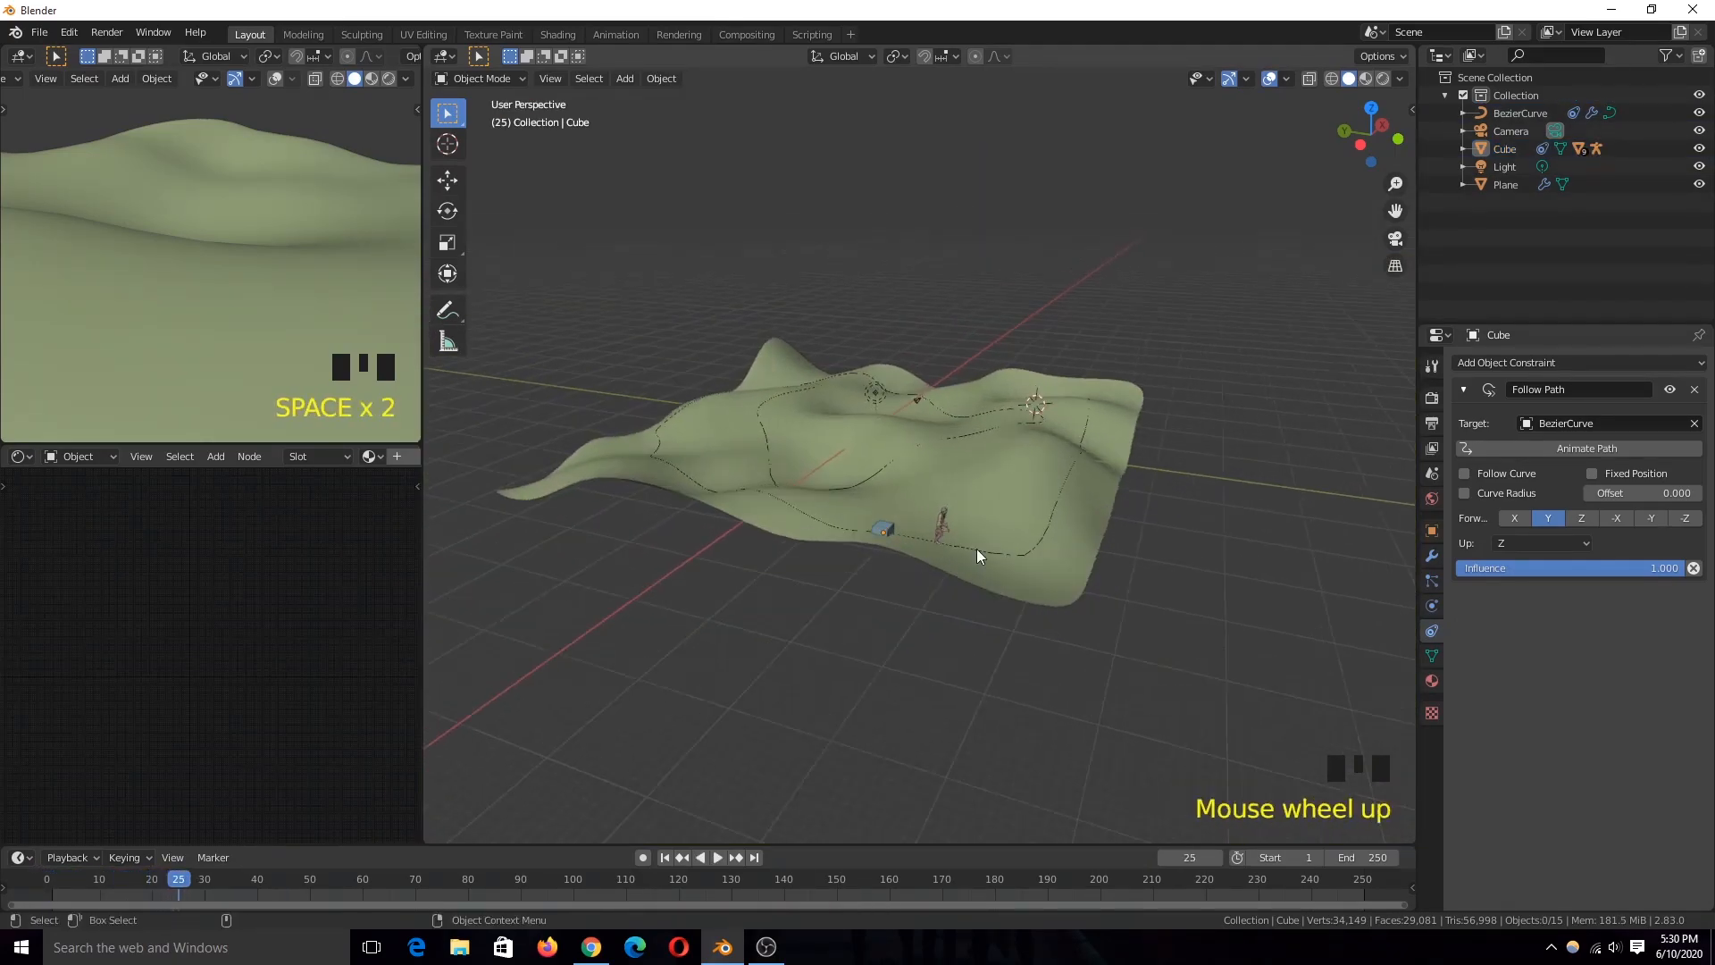
pyautogui.scroll(4, 992, 607)
pyautogui.keyDown('shift'); pyautogui.rightClick(47, 879); pyautogui.keyUp('shift')
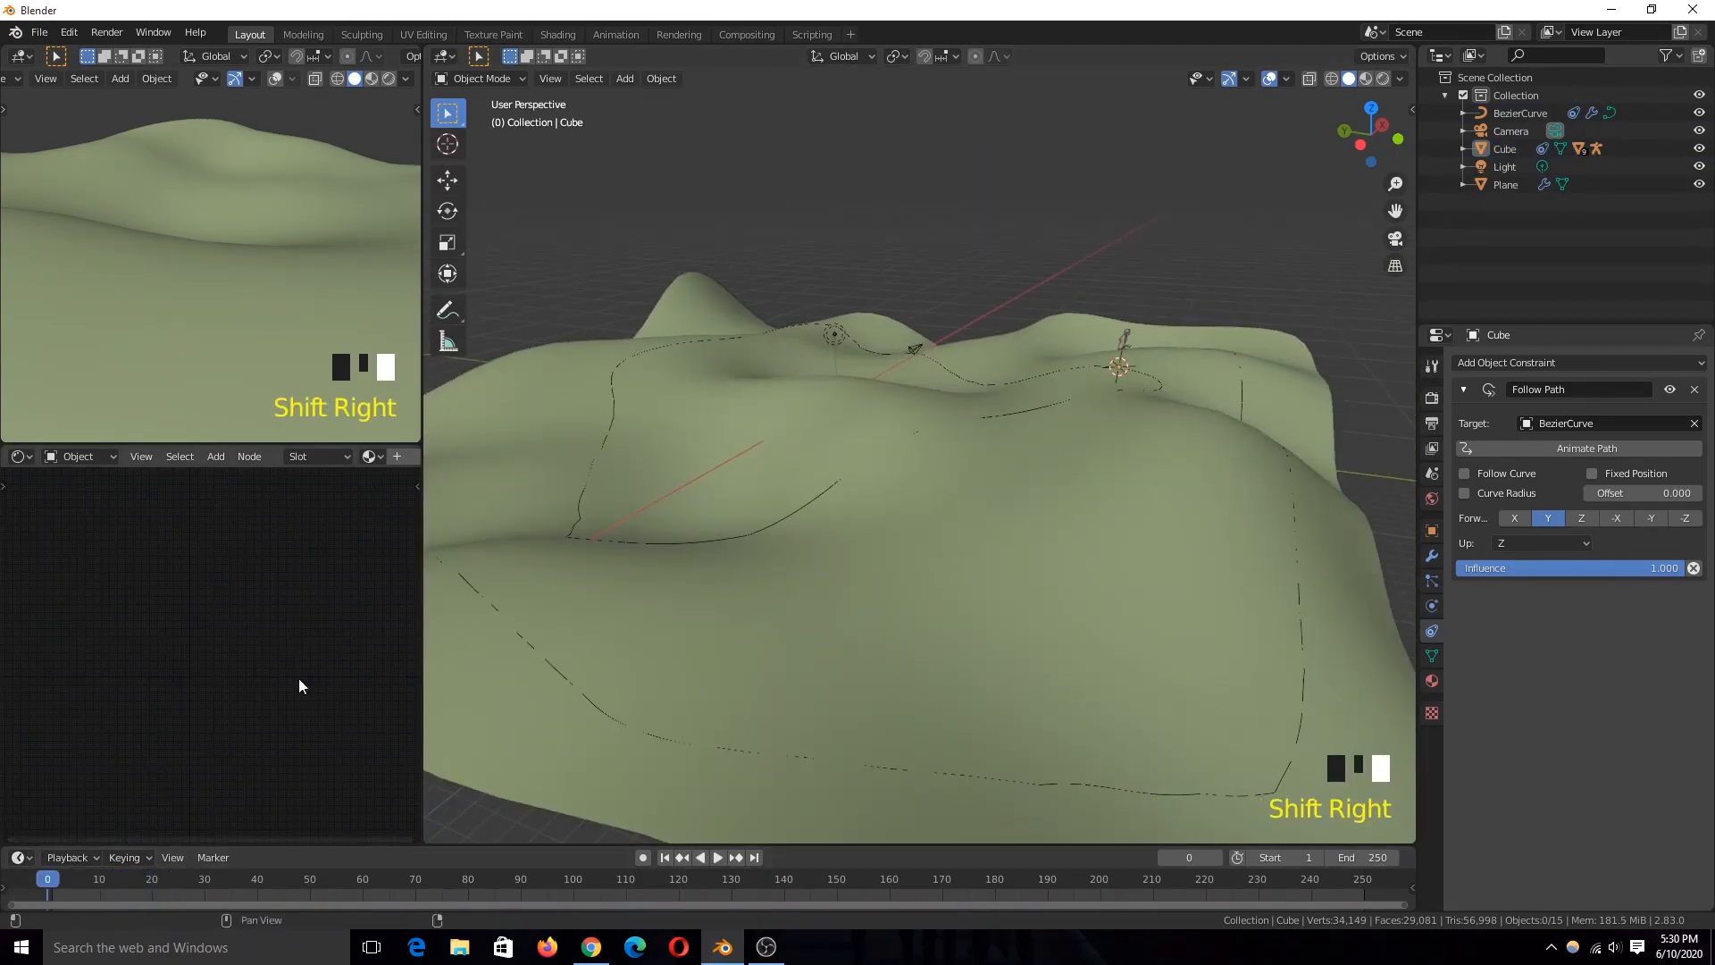
# Step: Enable Follow Curve on the cube's Follow Path constraint and play the animation to check its orientation along the path
pyautogui.scroll(4, 929, 431)
pyautogui.moveTo(929, 431); pyautogui.dragTo(1060, 445, button='middle')
pyautogui.click(1085, 500)
pyautogui.click(1464, 473)
pyautogui.scroll(-3, 1166, 522)
pyautogui.press('space')
pyautogui.scroll(-2, 1011, 504)
pyautogui.press('space')
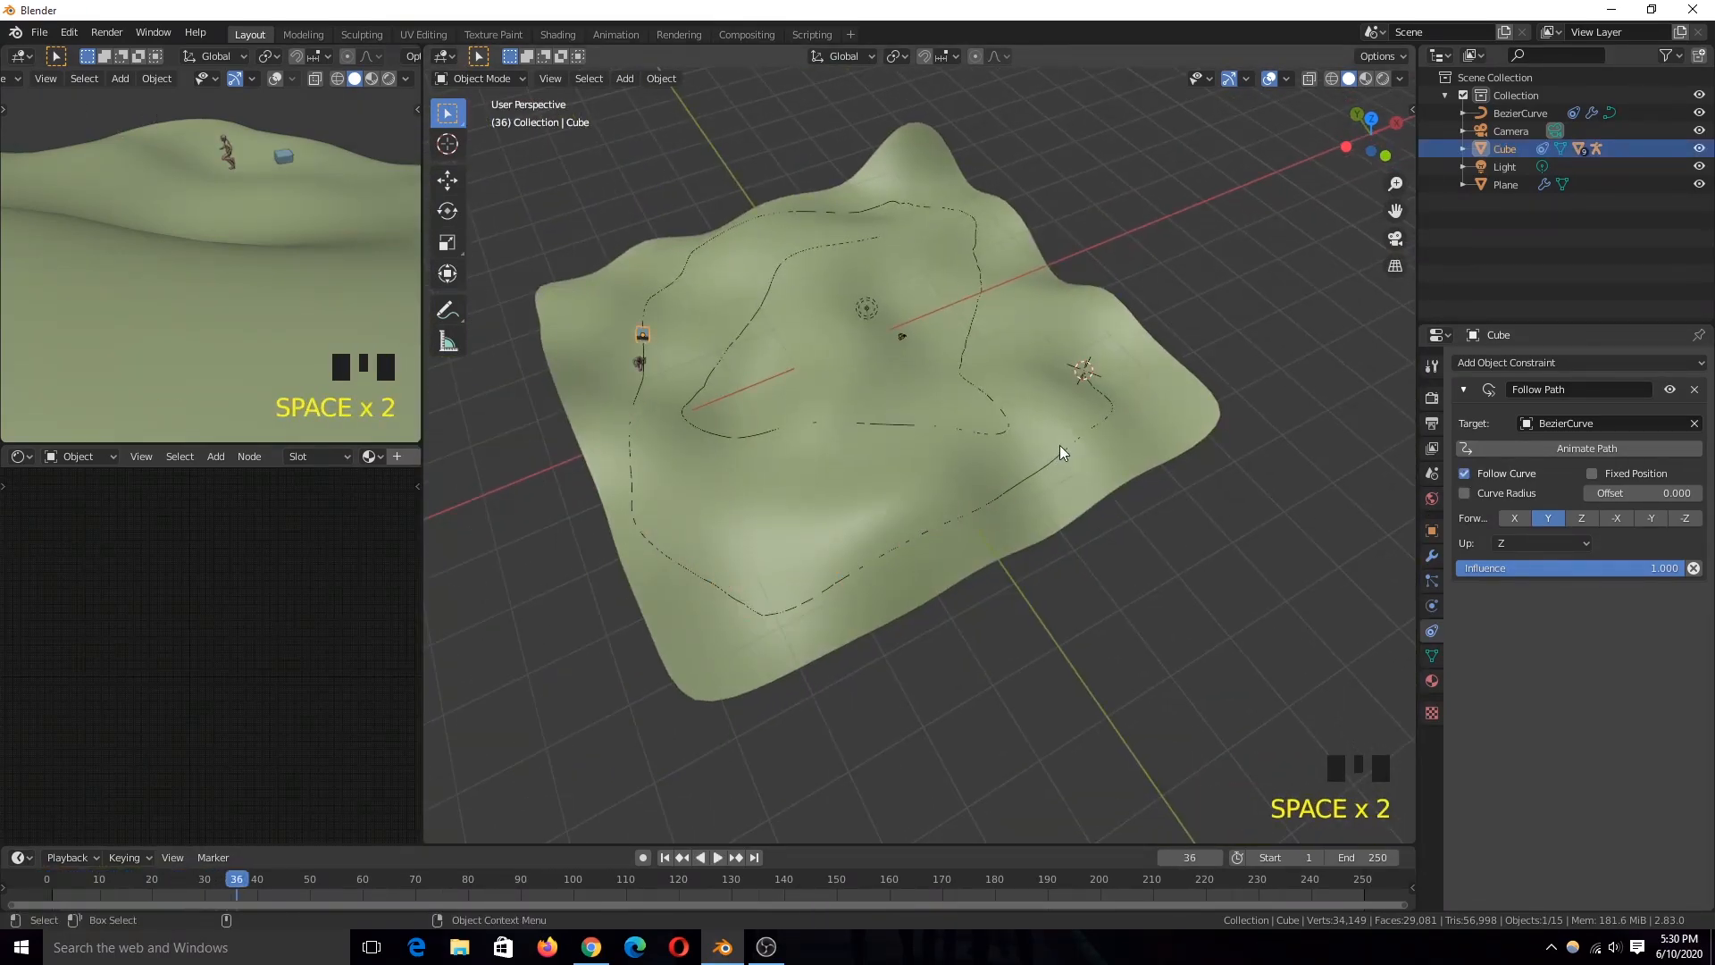
pyautogui.hotkey('shift', 'Right')
# Step: Select the armature and rotate it in top view so the character faces along the path
pyautogui.scroll(4, 886, 550)
pyautogui.scroll(6, 779, 444)
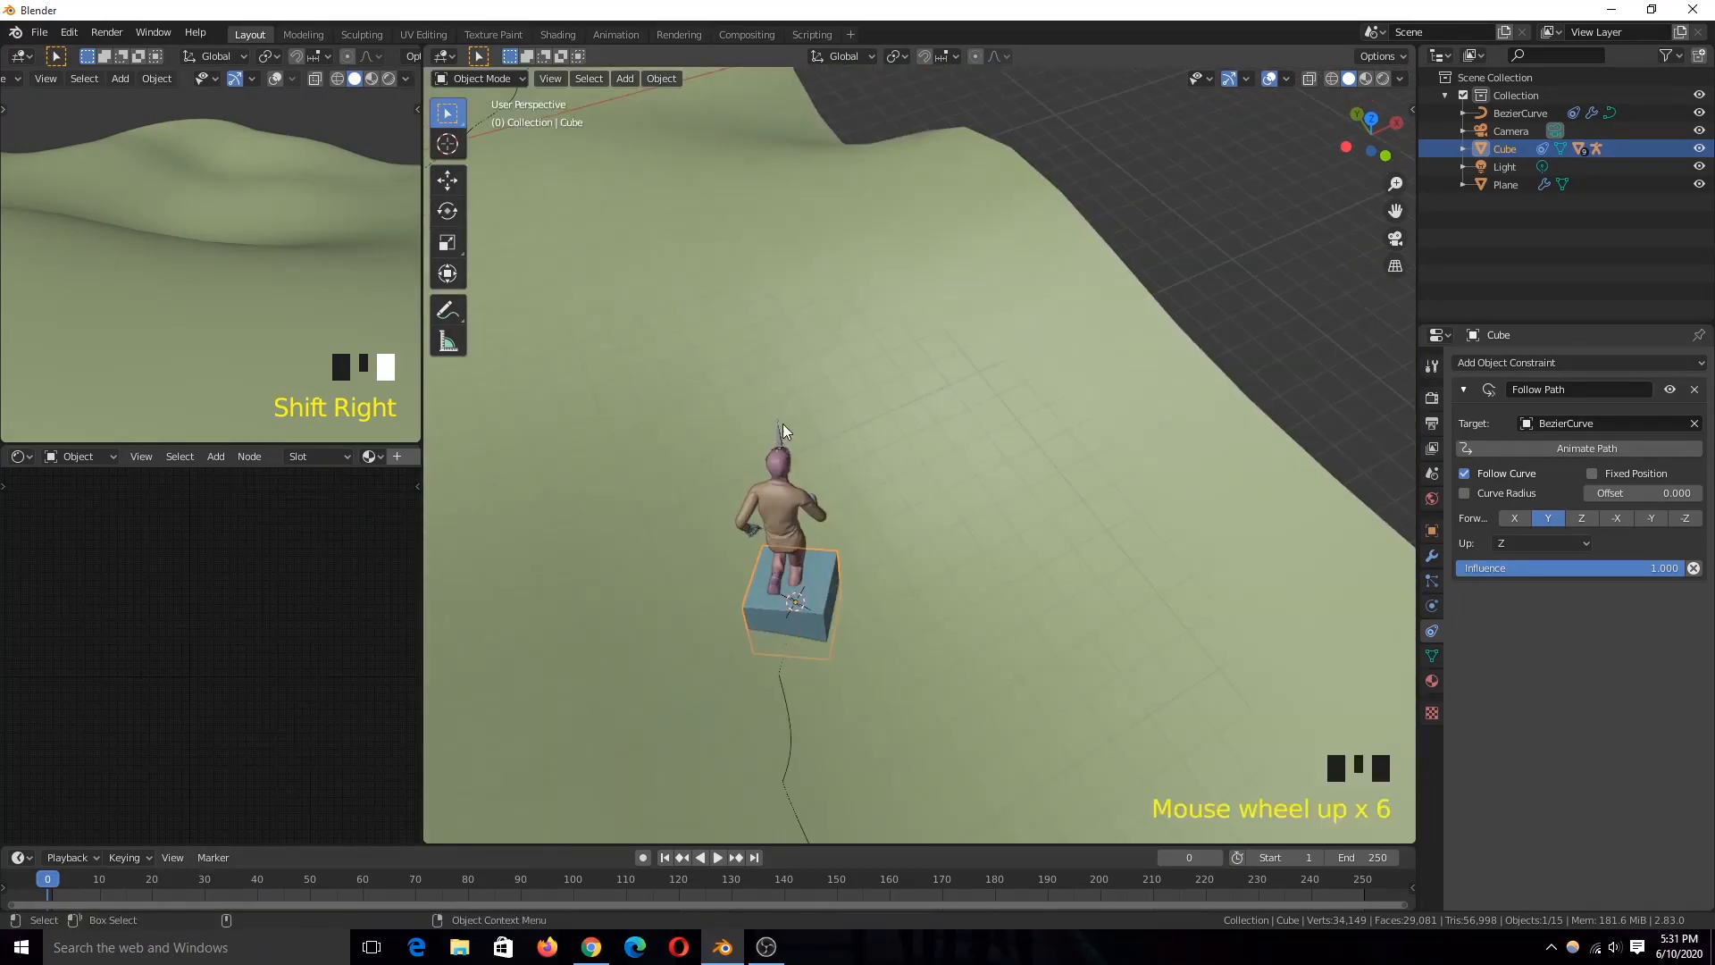
pyautogui.click(778, 460)
pyautogui.press('KP_7')
pyautogui.press('r')
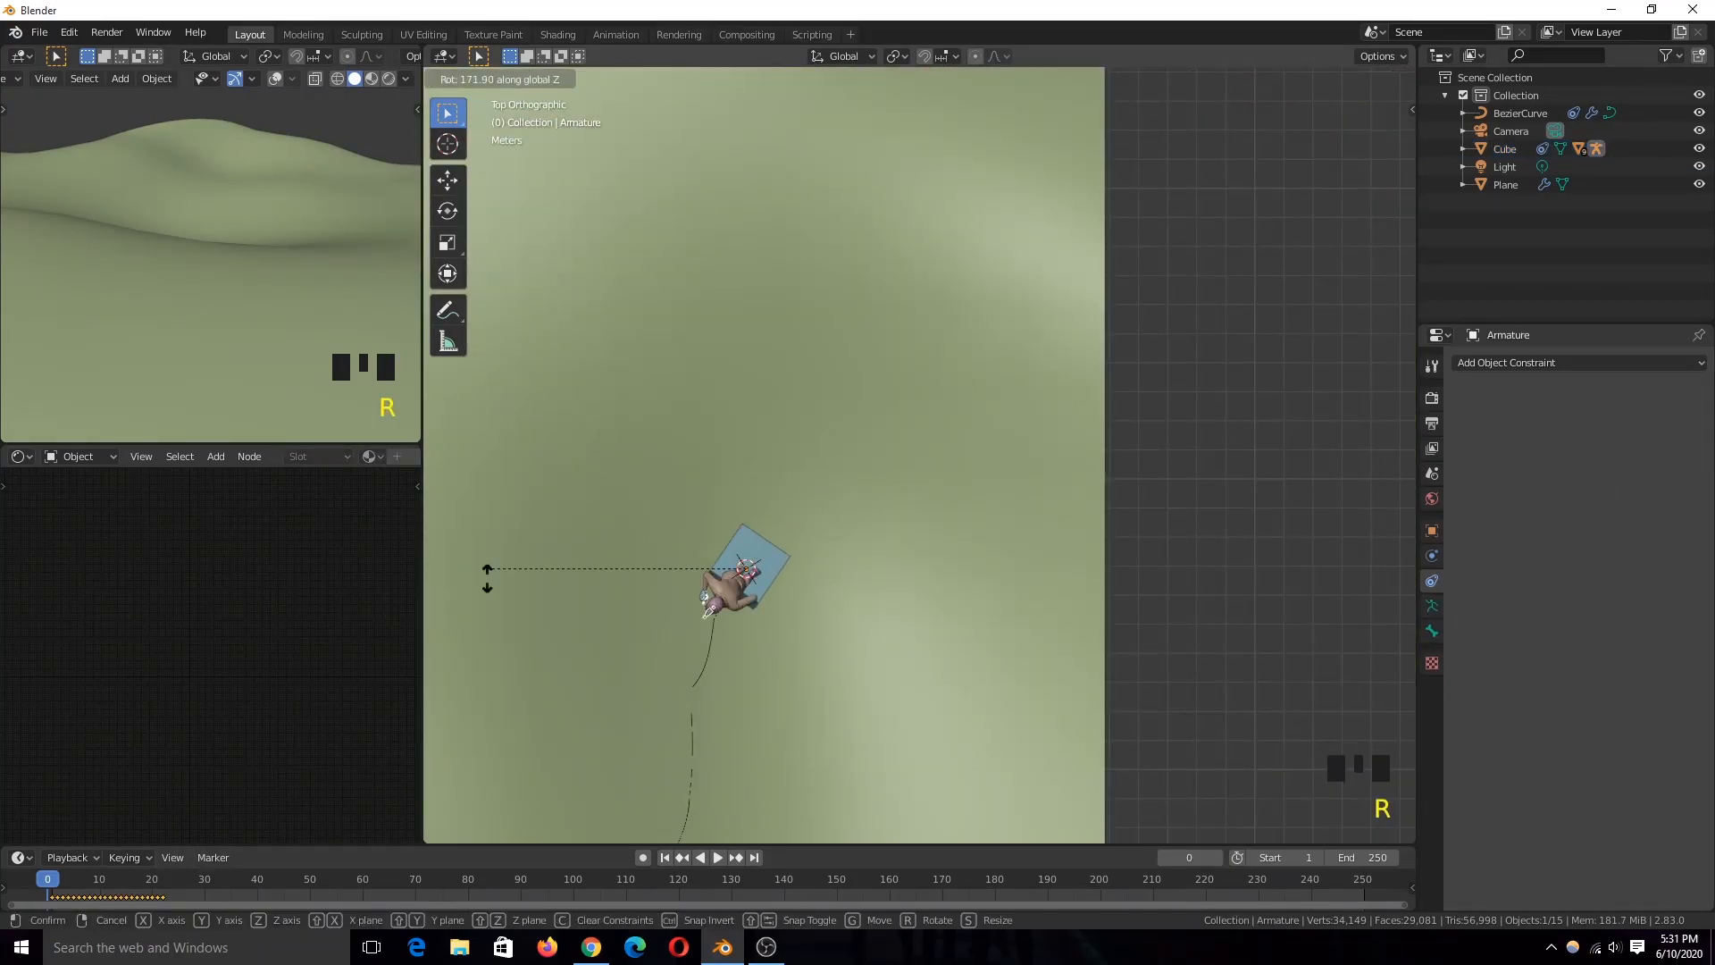
pyautogui.click(516, 650)
# Step: Play the animation in perspective view to check the rotated character's direction along the path
pyautogui.scroll(-5, 662, 508)
pyautogui.press('`')
pyautogui.moveTo(515, 650); pyautogui.dragTo(957, 609, button='middle')
pyautogui.press('space')
pyautogui.scroll(-3, 858, 609)
pyautogui.press('Escape')
pyautogui.scroll(3, 969, 590)
pyautogui.press('space')
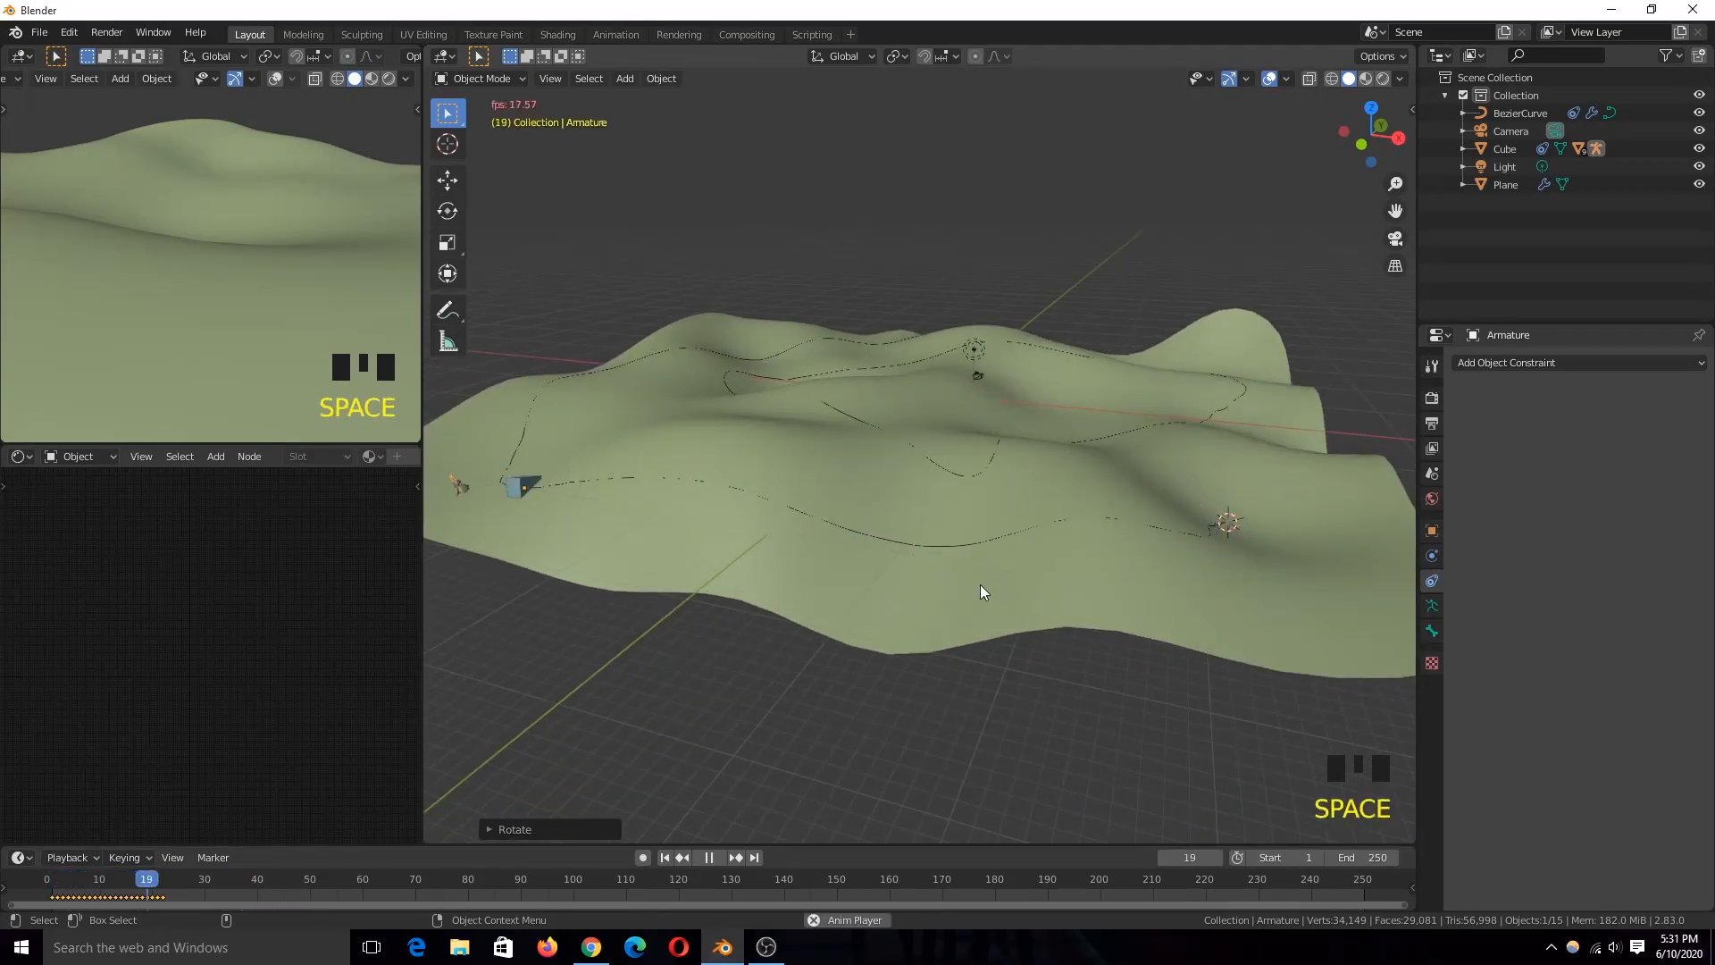
pyautogui.press('space')
# Step: Select the Bezier curve and show its Path Animation settings
pyautogui.click(891, 556)
pyautogui.click(916, 543)
pyautogui.click(917, 544)
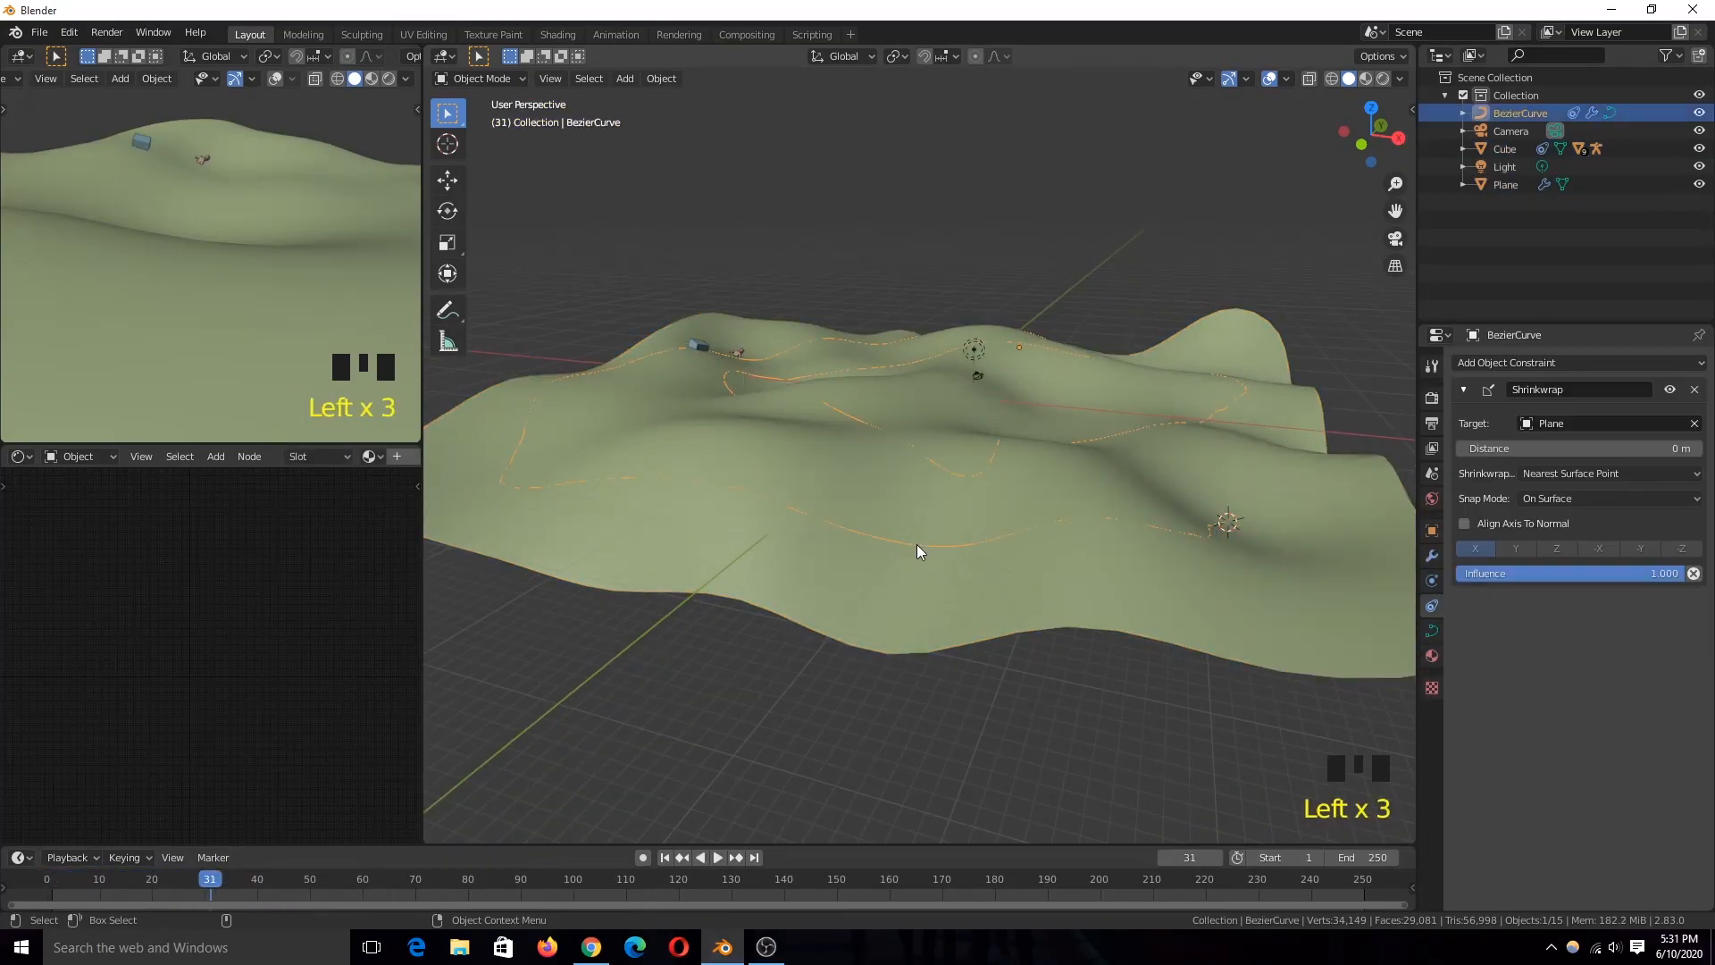
pyautogui.click(1432, 631)
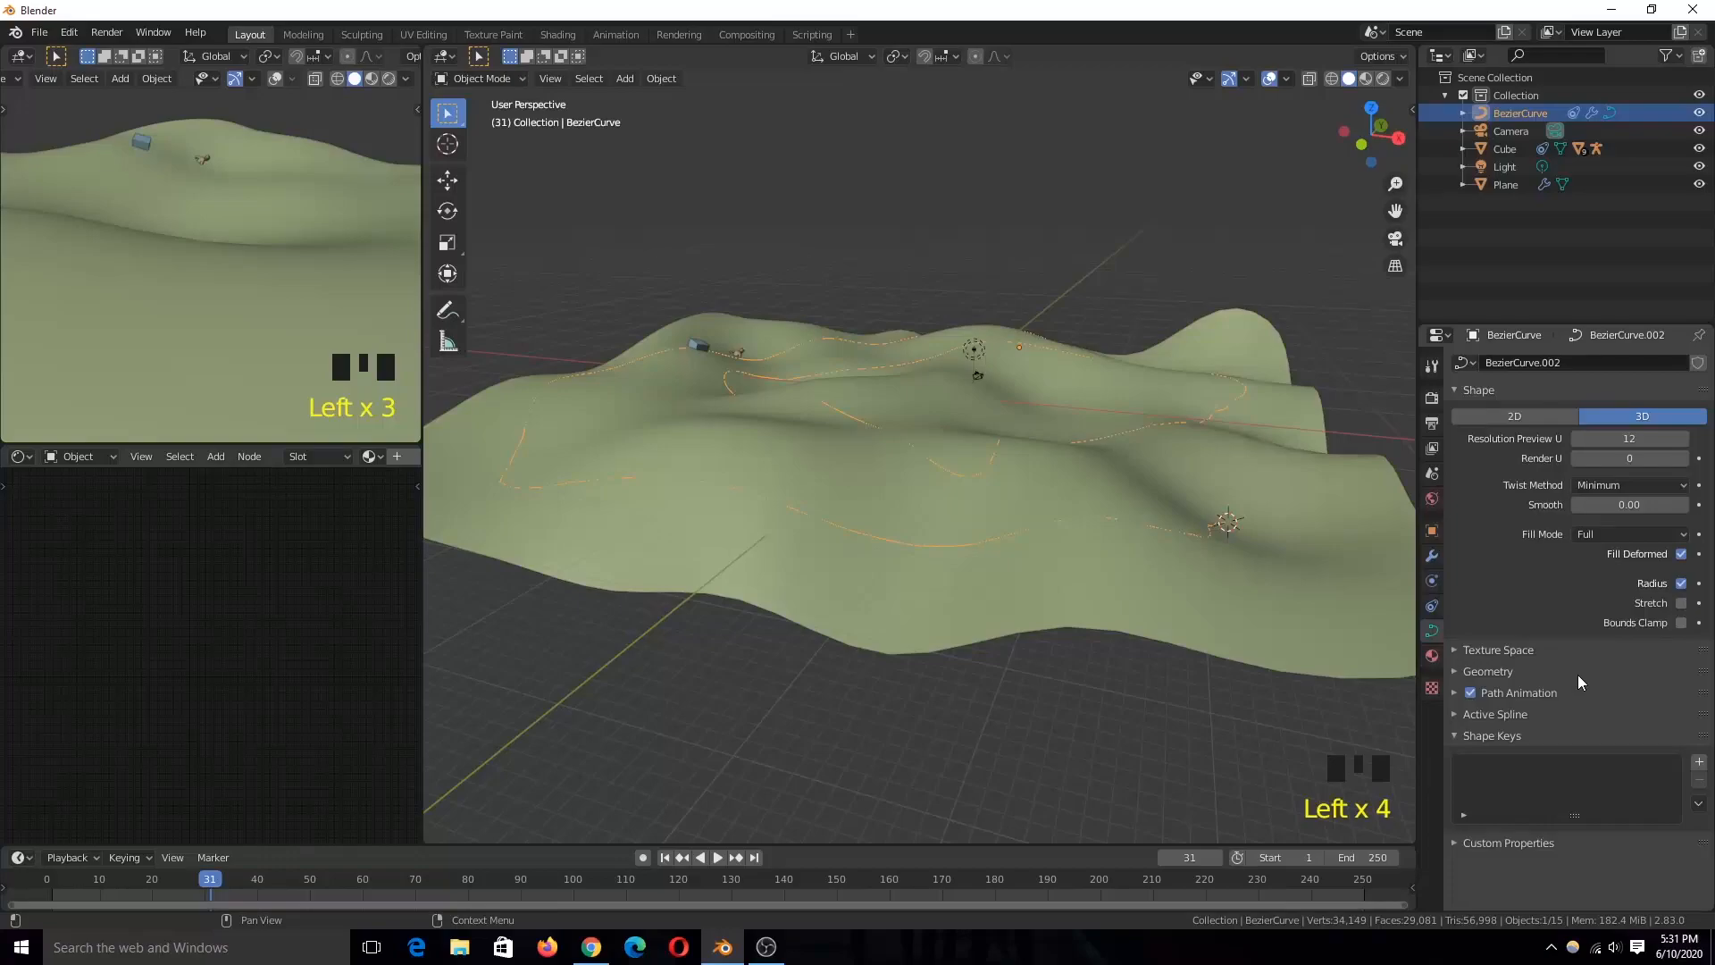
pyautogui.click(1516, 692)
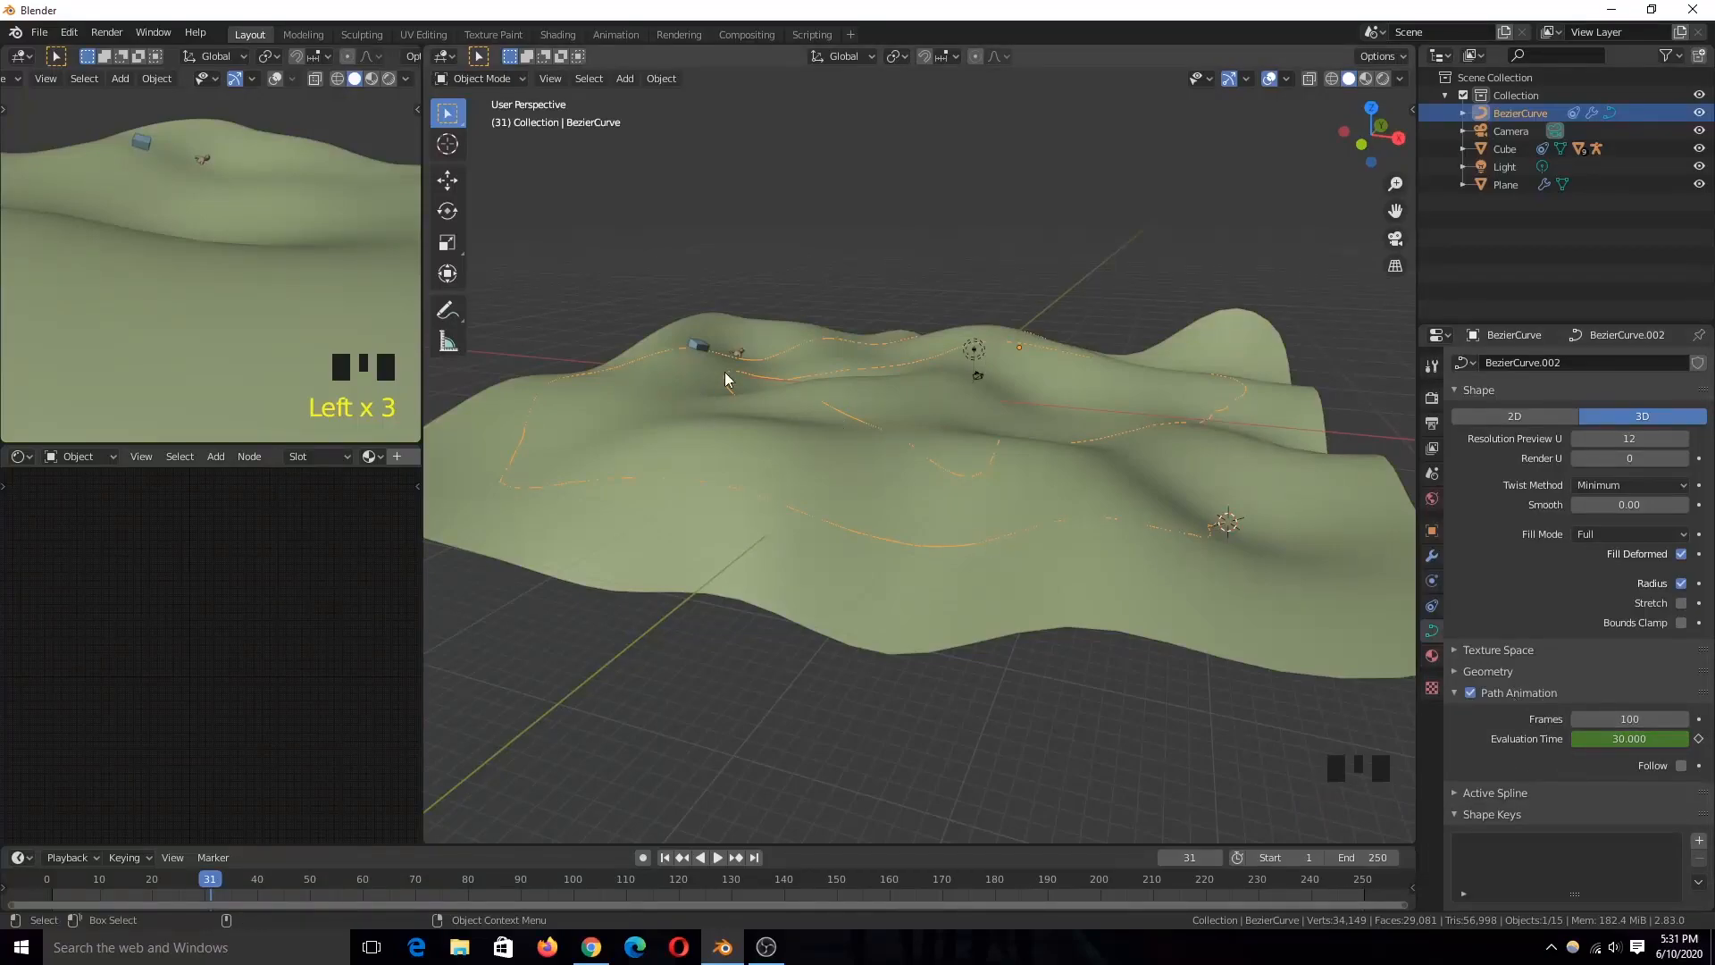
# Step: Play the animation with the scene in wireframe to judge how fast the cube runs along the whole curve
pyautogui.keyDown('shift'); pyautogui.rightClick(50, 873); pyautogui.keyUp('shift')
pyautogui.press('space')
pyautogui.press('space')
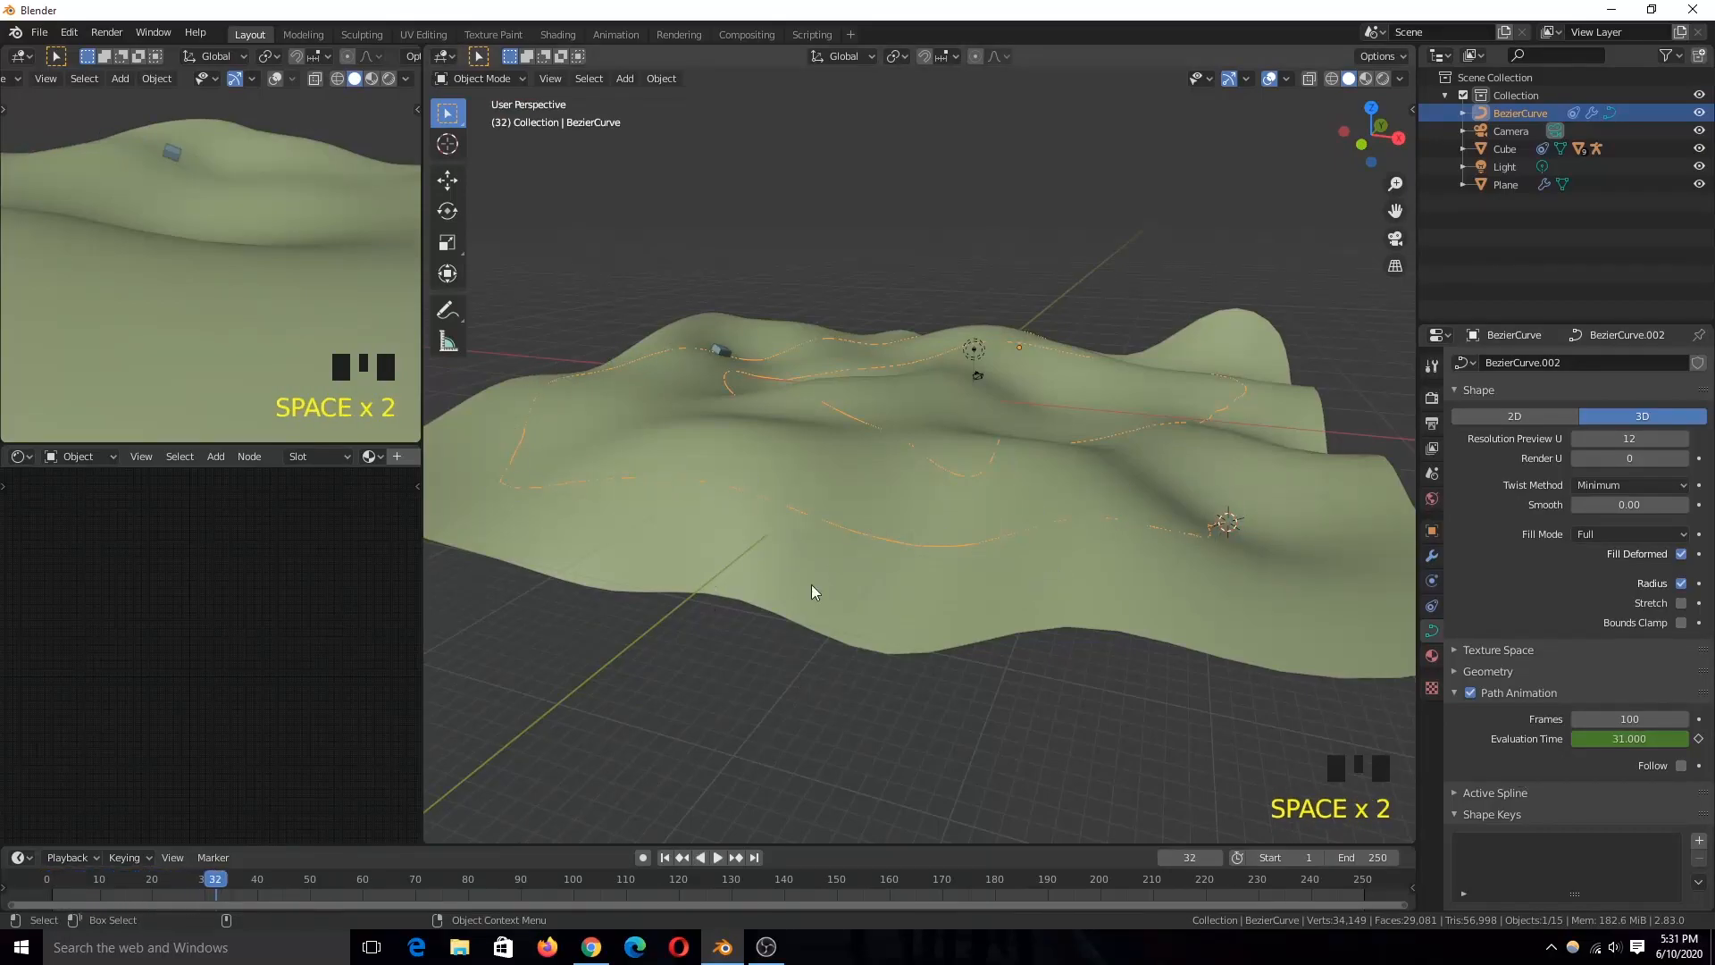
pyautogui.press('`')
pyautogui.scroll(-2, 733, 621)
pyautogui.press('z')
pyautogui.keyDown('shift'); pyautogui.moveTo(1139, 430); pyautogui.dragTo(986, 537, button='middle'); pyautogui.keyUp('shift')
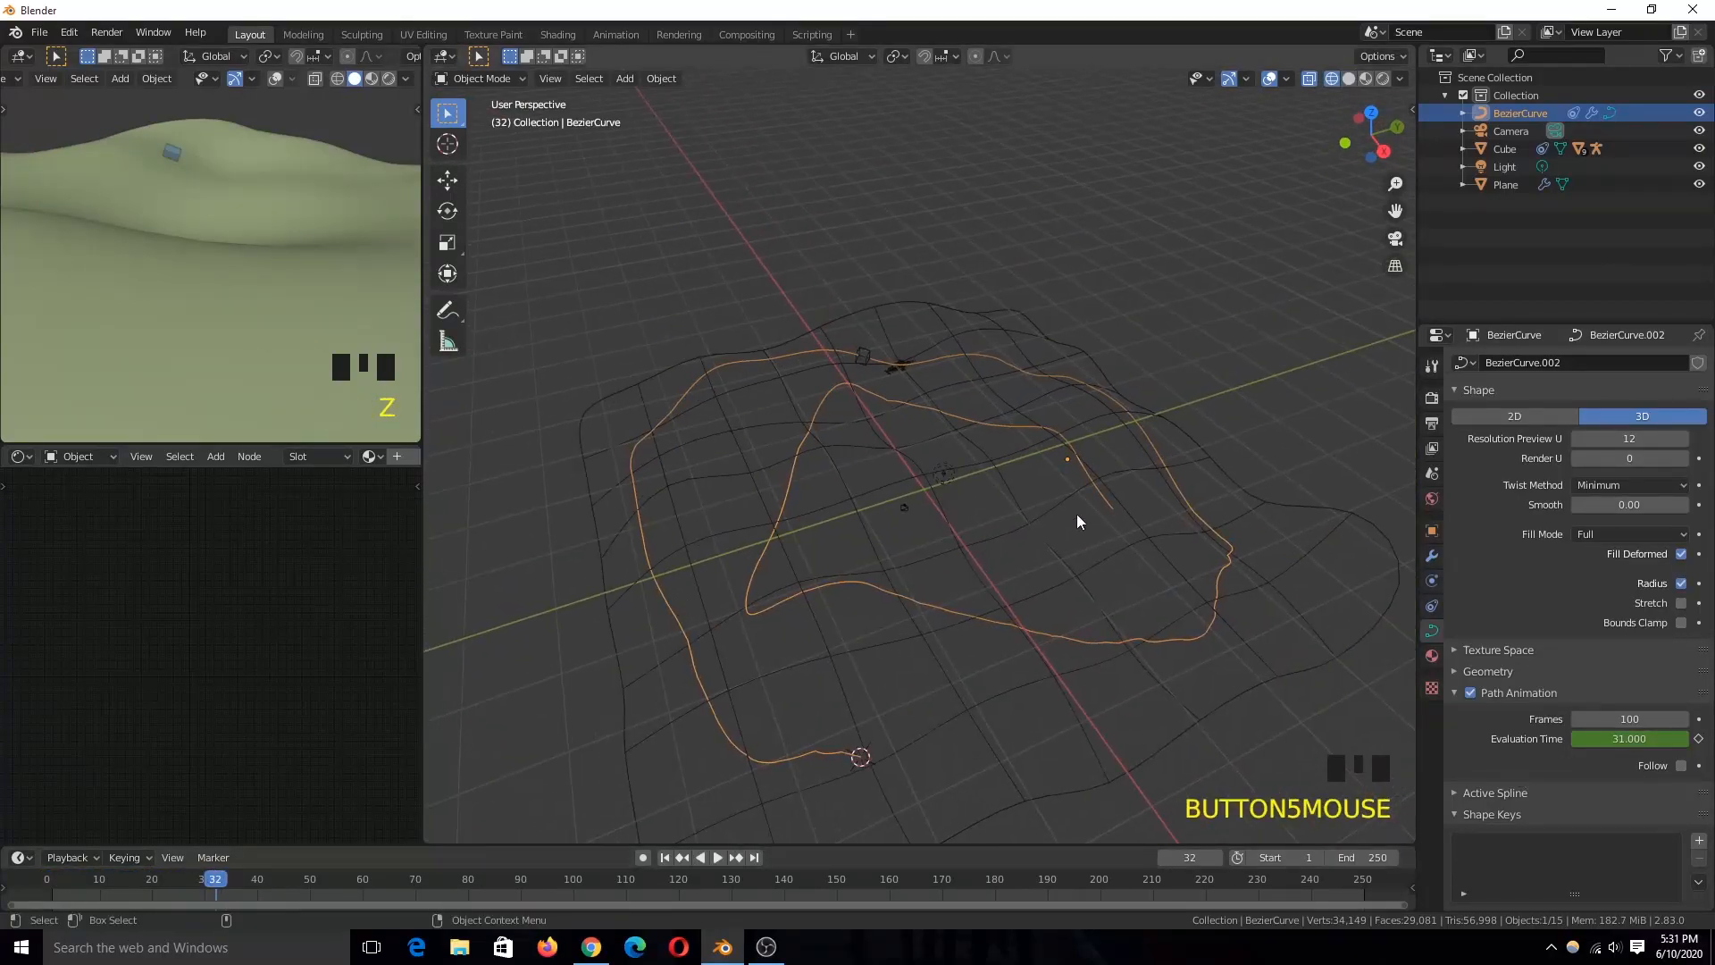
pyautogui.press('space')
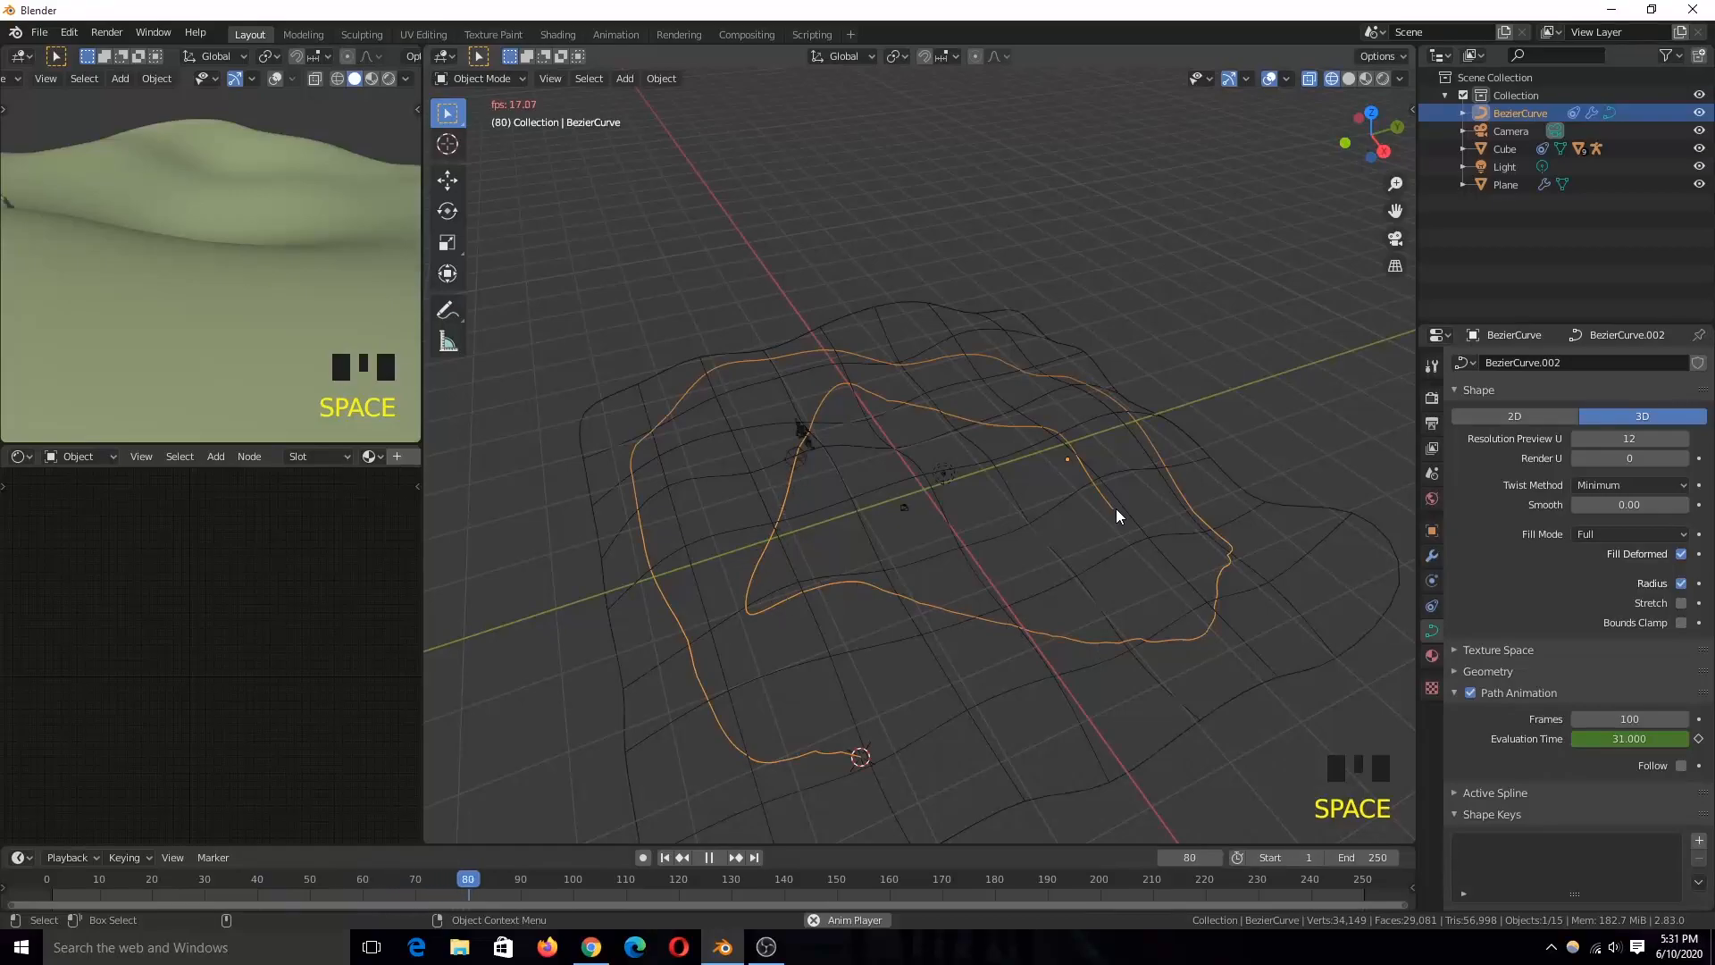
pyautogui.press('space')
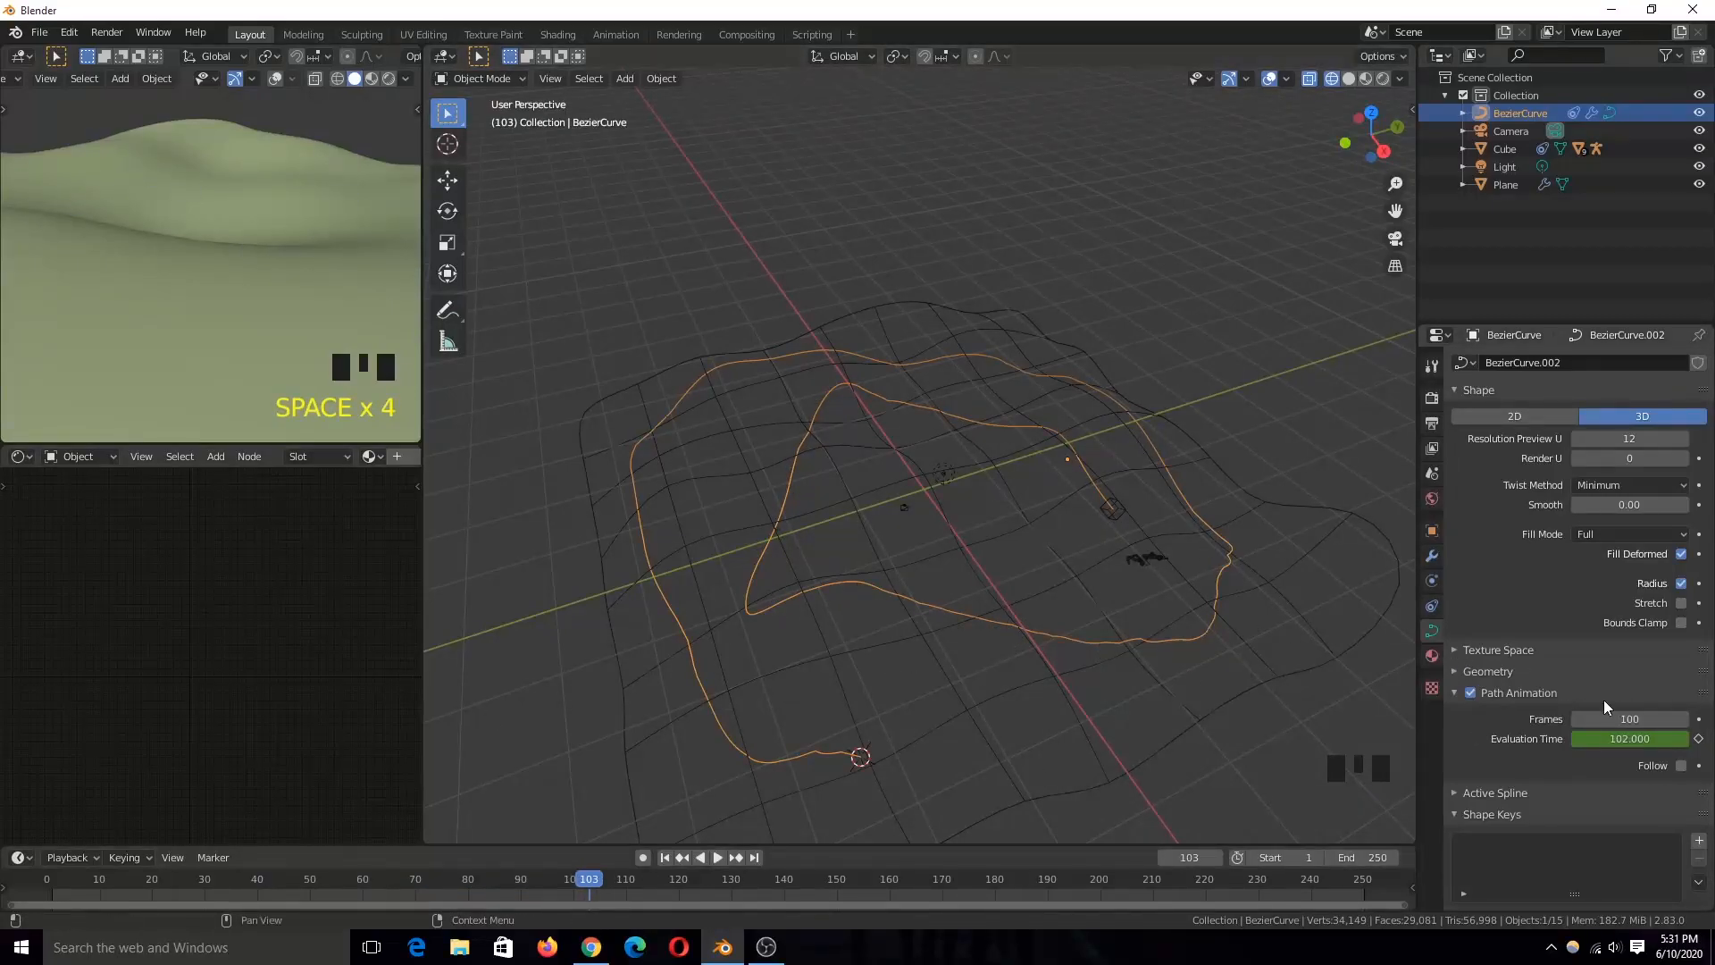
# Step: Set the curve's path animation length to 300 frames, play it in solid shading, and raise the length to 500 frames
pyautogui.write('0')
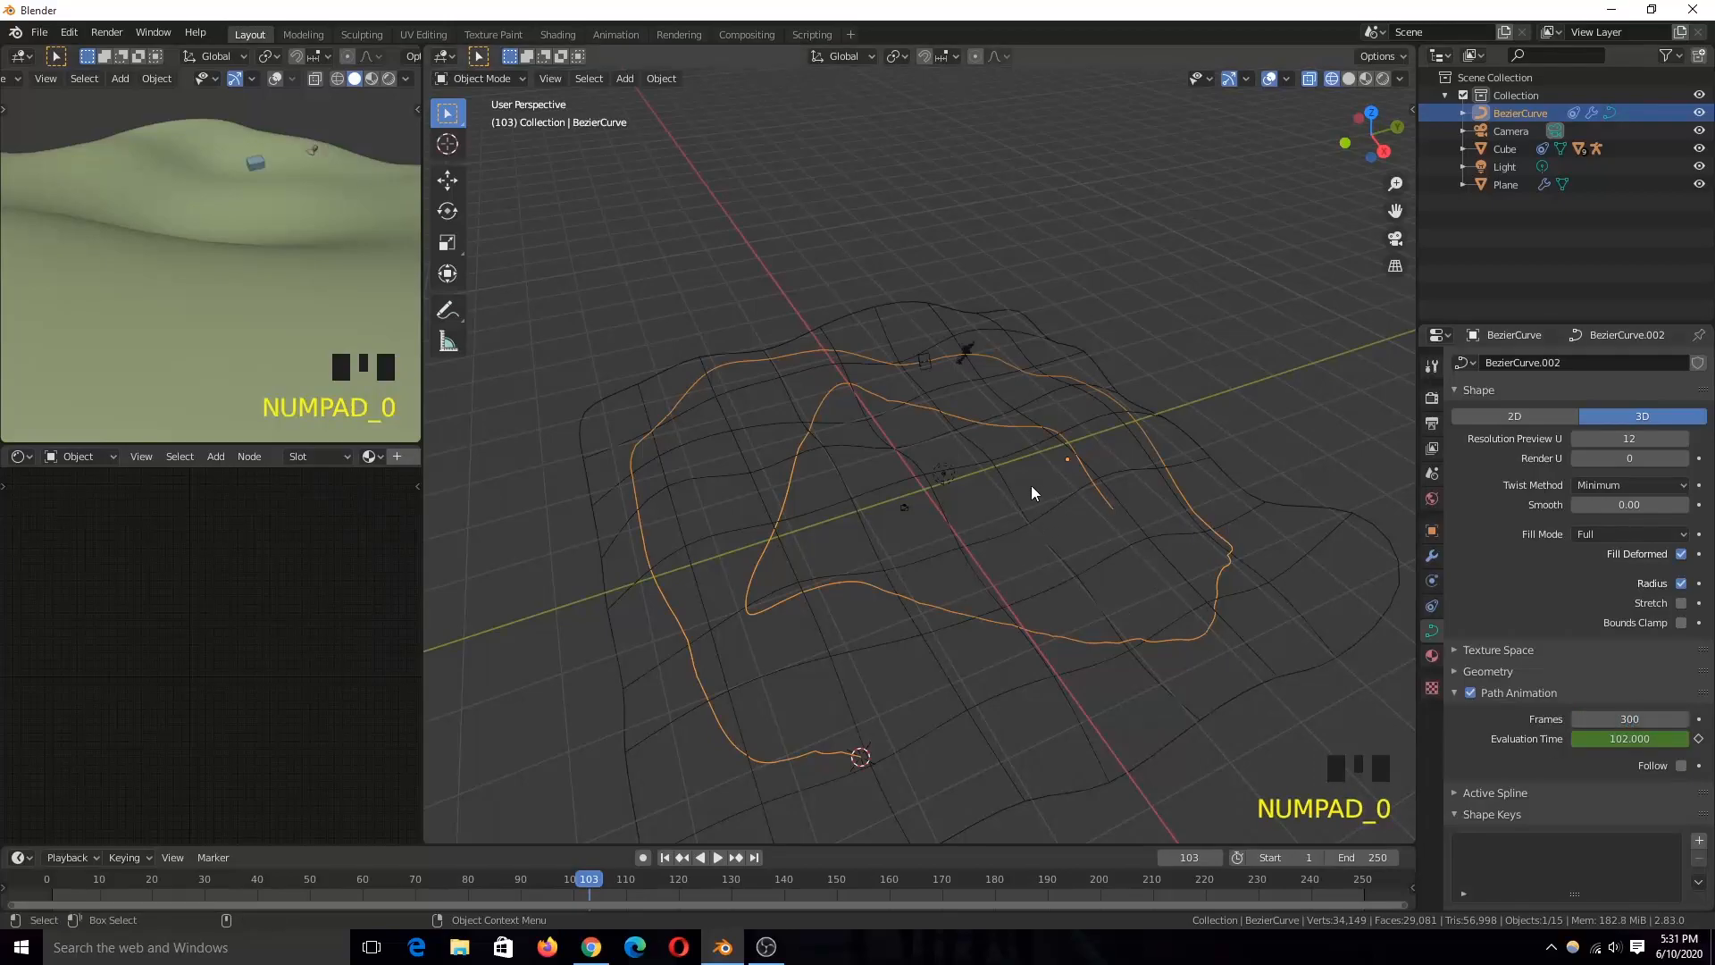
pyautogui.hotkey('shift', 'Right')
pyautogui.press('space')
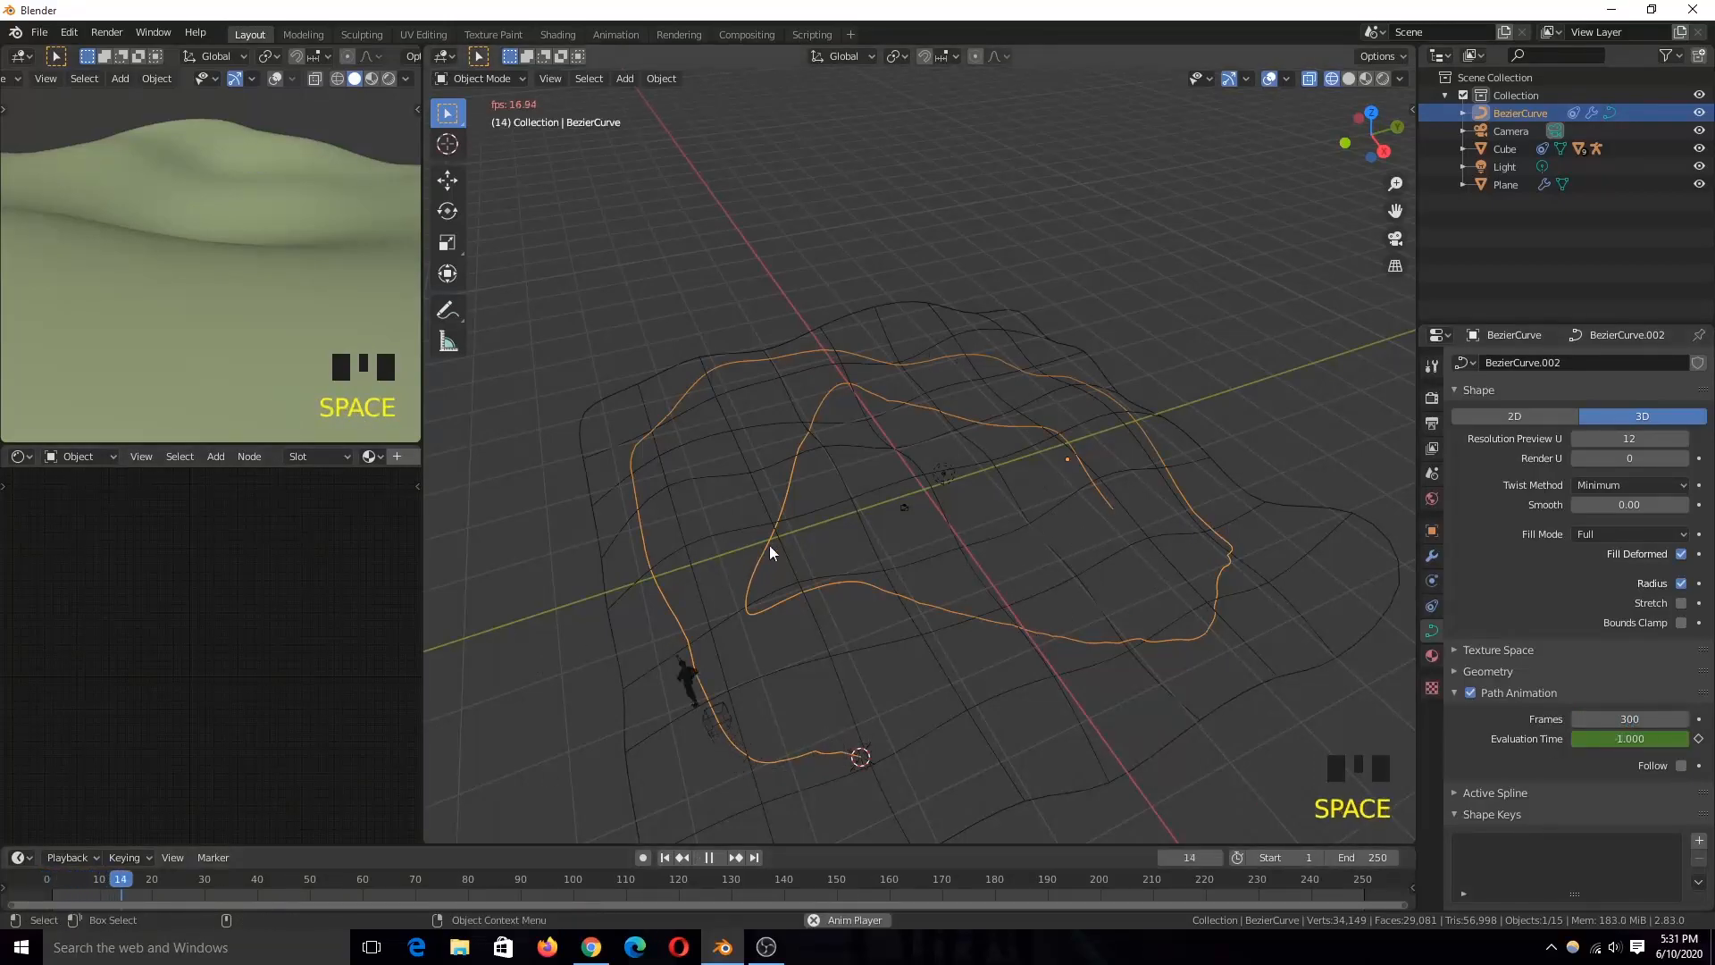
pyautogui.press('z')
pyautogui.press('Escape')
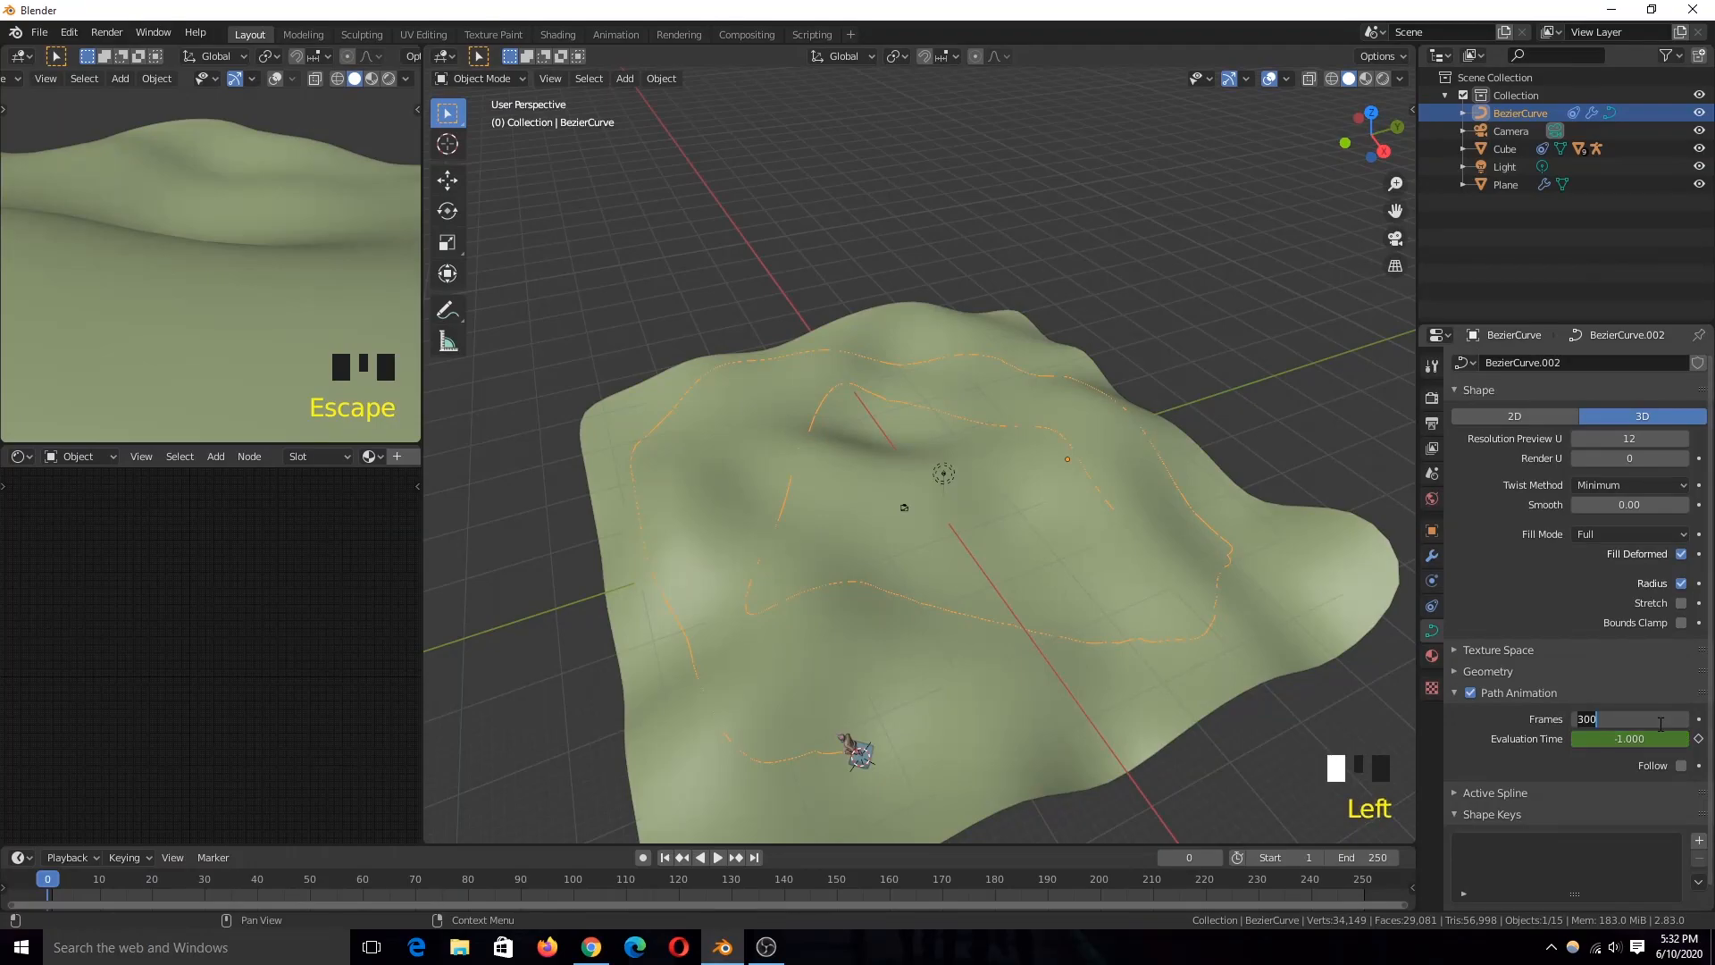
pyautogui.press('space')
pyautogui.press('Escape')
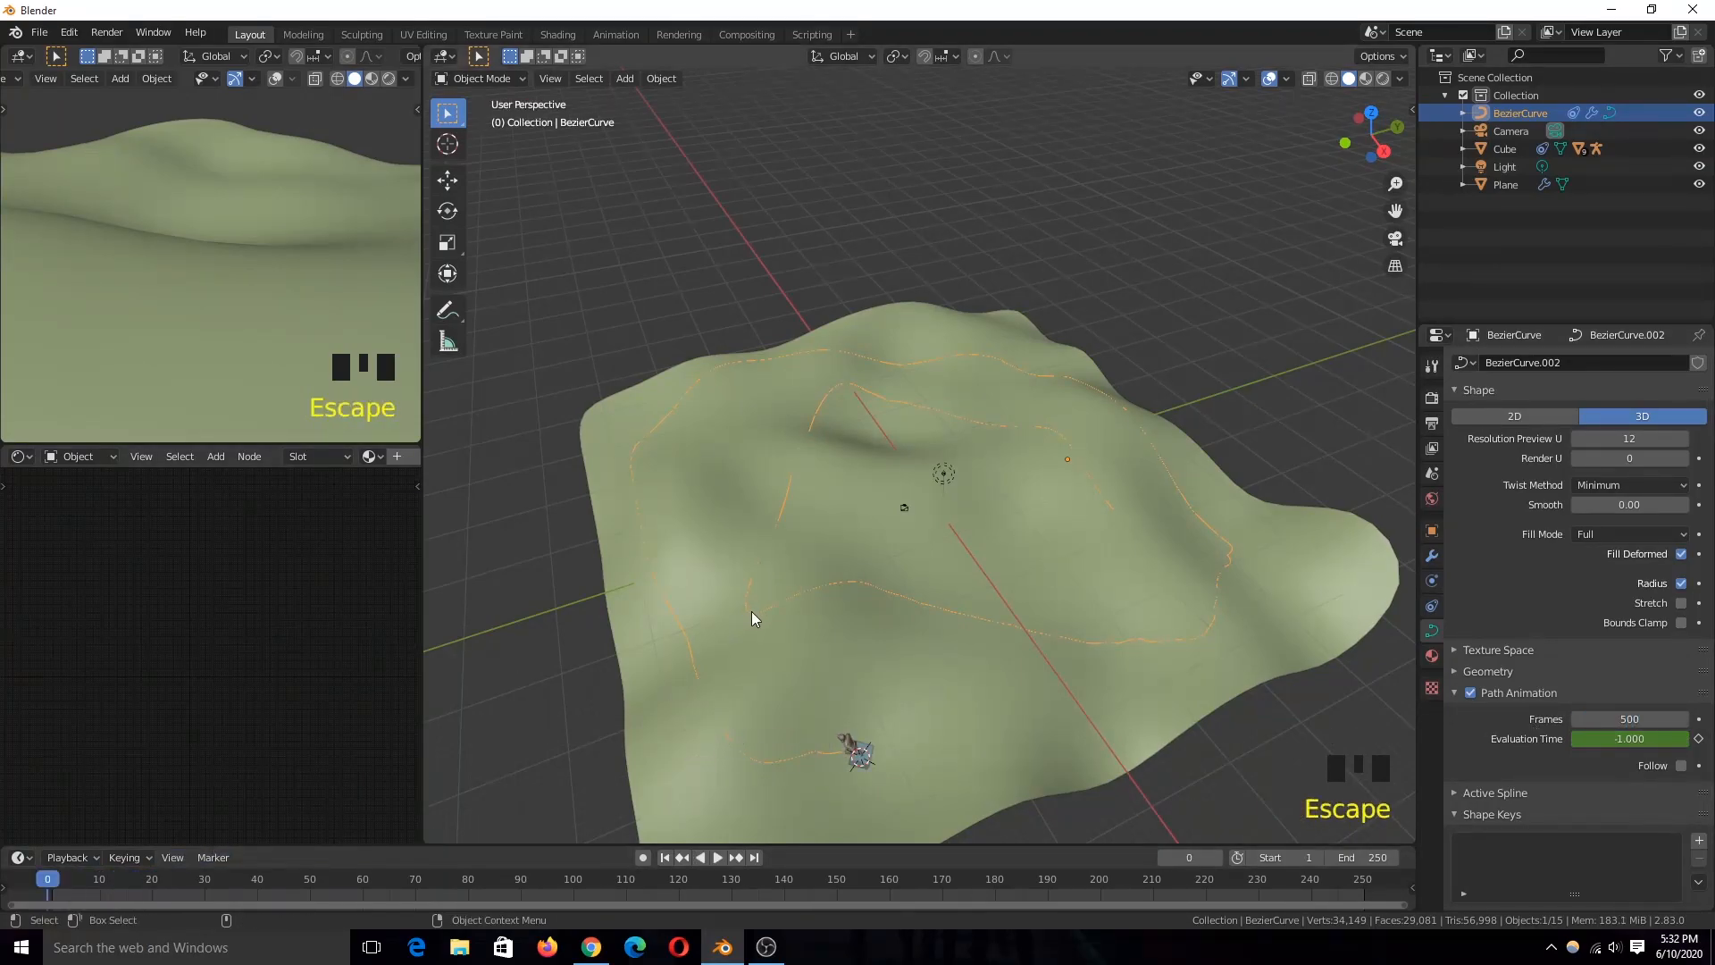
# Step: Frame the cube in wireframe, compare the character's foot position with it, and select the armature
pyautogui.click(848, 753)
pyautogui.press('KP_Decimal')
pyautogui.scroll(-3, 902, 617)
pyautogui.press('z')
pyautogui.press('`')
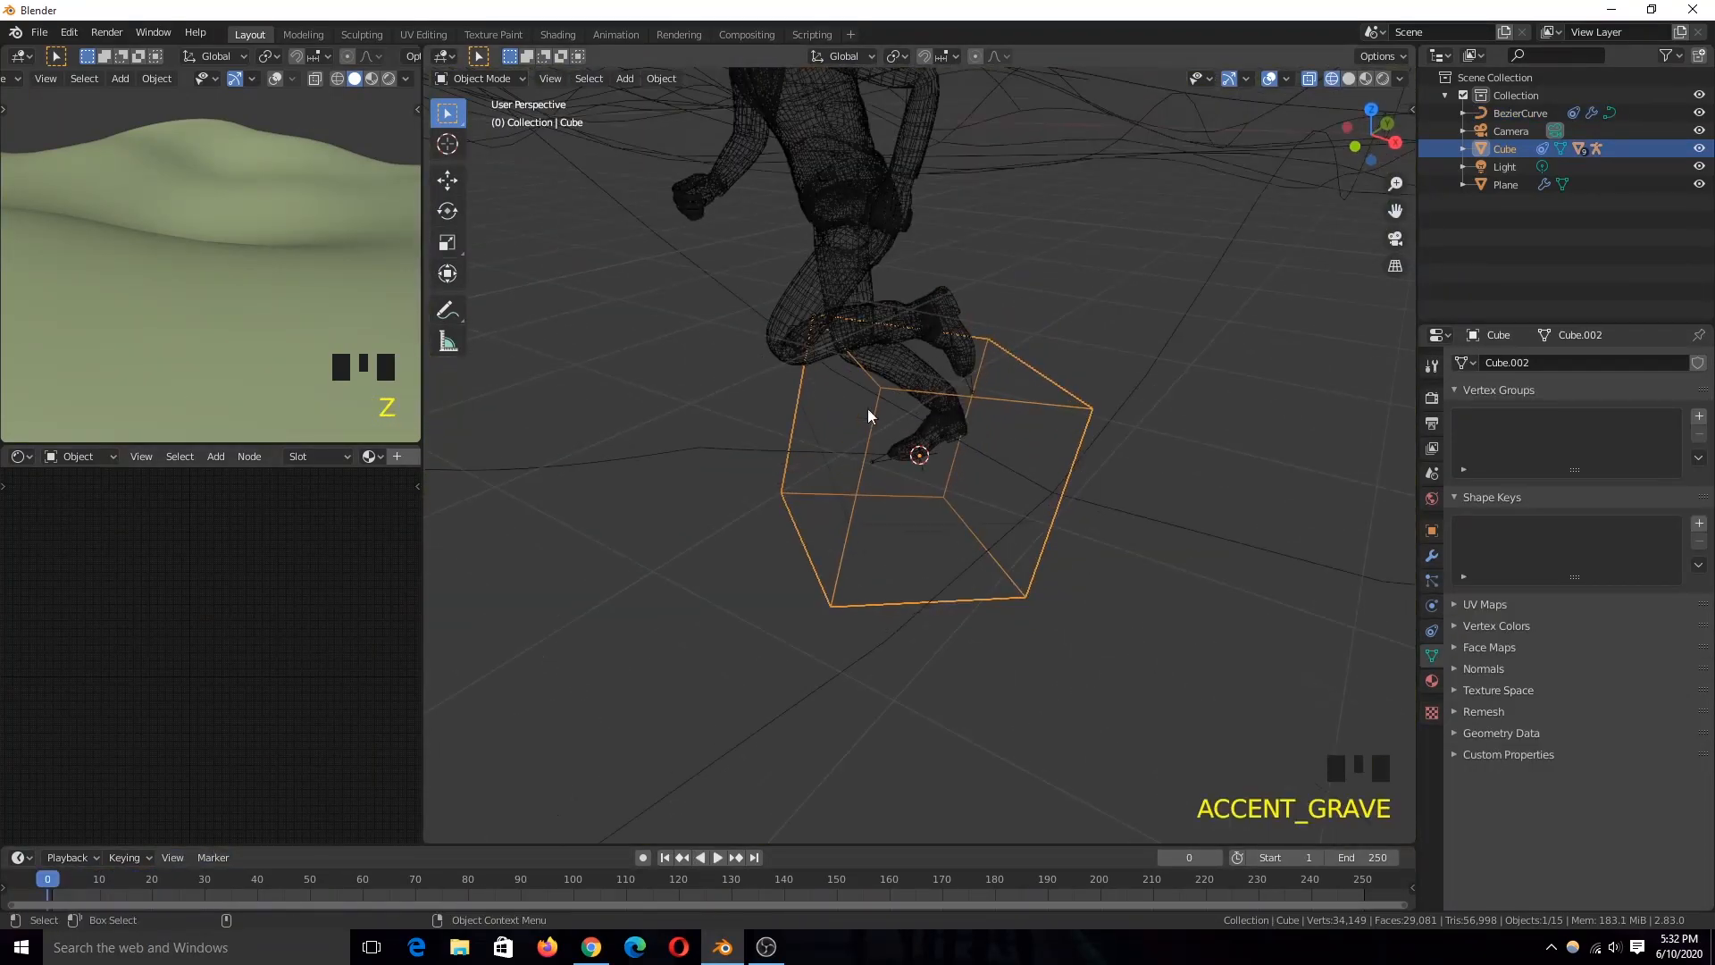
pyautogui.click(886, 469)
pyautogui.click(887, 460)
# Step: Play the animation again and compare the character's movement with the cube's from farther away
pyautogui.scroll(-11, 880, 501)
pyautogui.press('space')
pyautogui.scroll(-3, 784, 497)
pyautogui.press('Escape')
pyautogui.press('space')
pyautogui.scroll(-1, 577, 448)
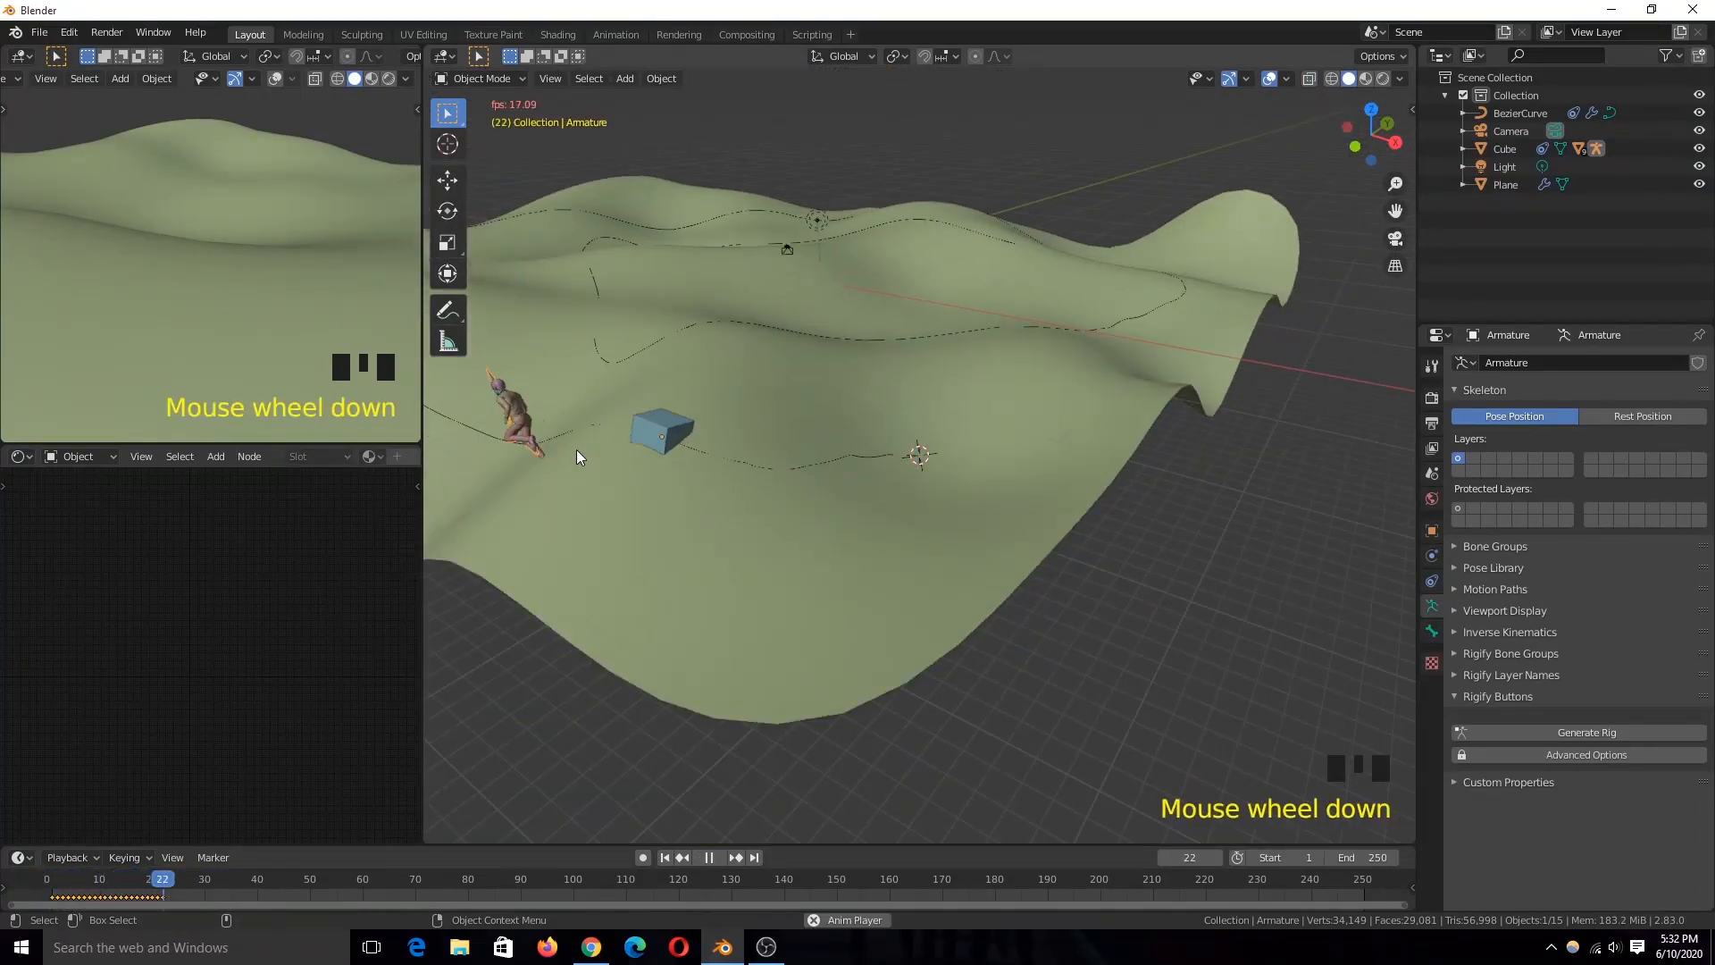
pyautogui.press('Escape')
# Step: Try clearing the armature's rotation and rotating it 90 degrees about the X axis while it is parented to the cube
pyautogui.scroll(4, 881, 380)
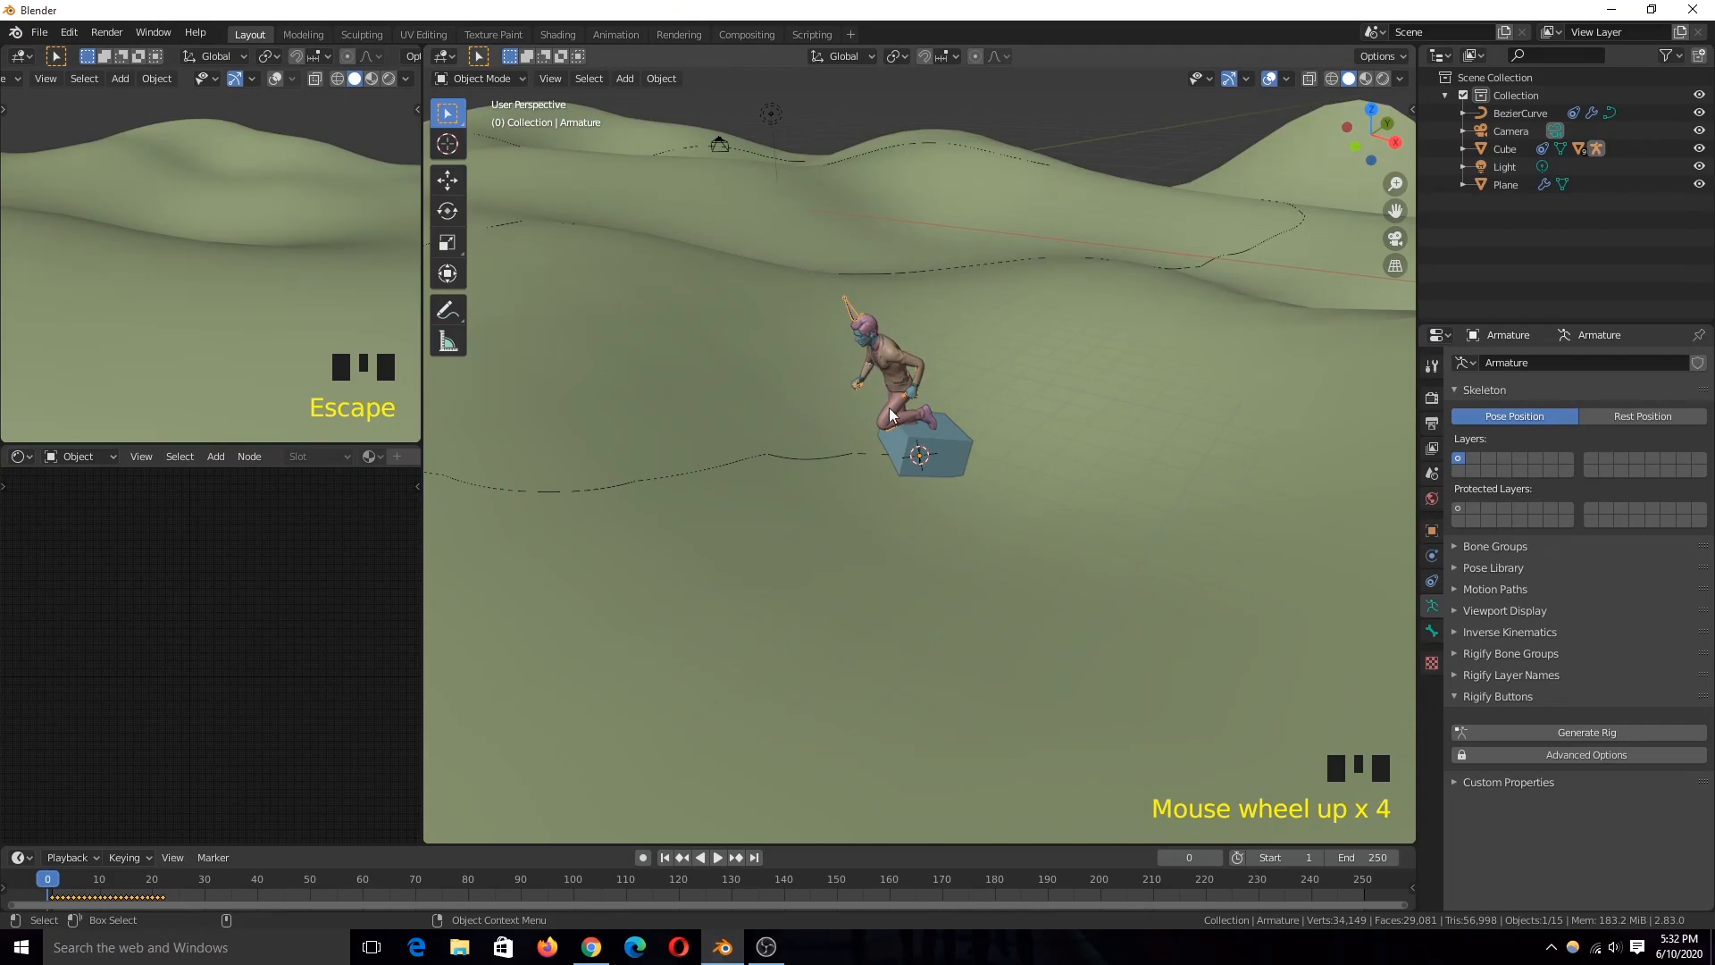
pyautogui.hotkey('alt', 'r')
pyautogui.press('KP_1')
pyautogui.hotkey('alt', 'r')
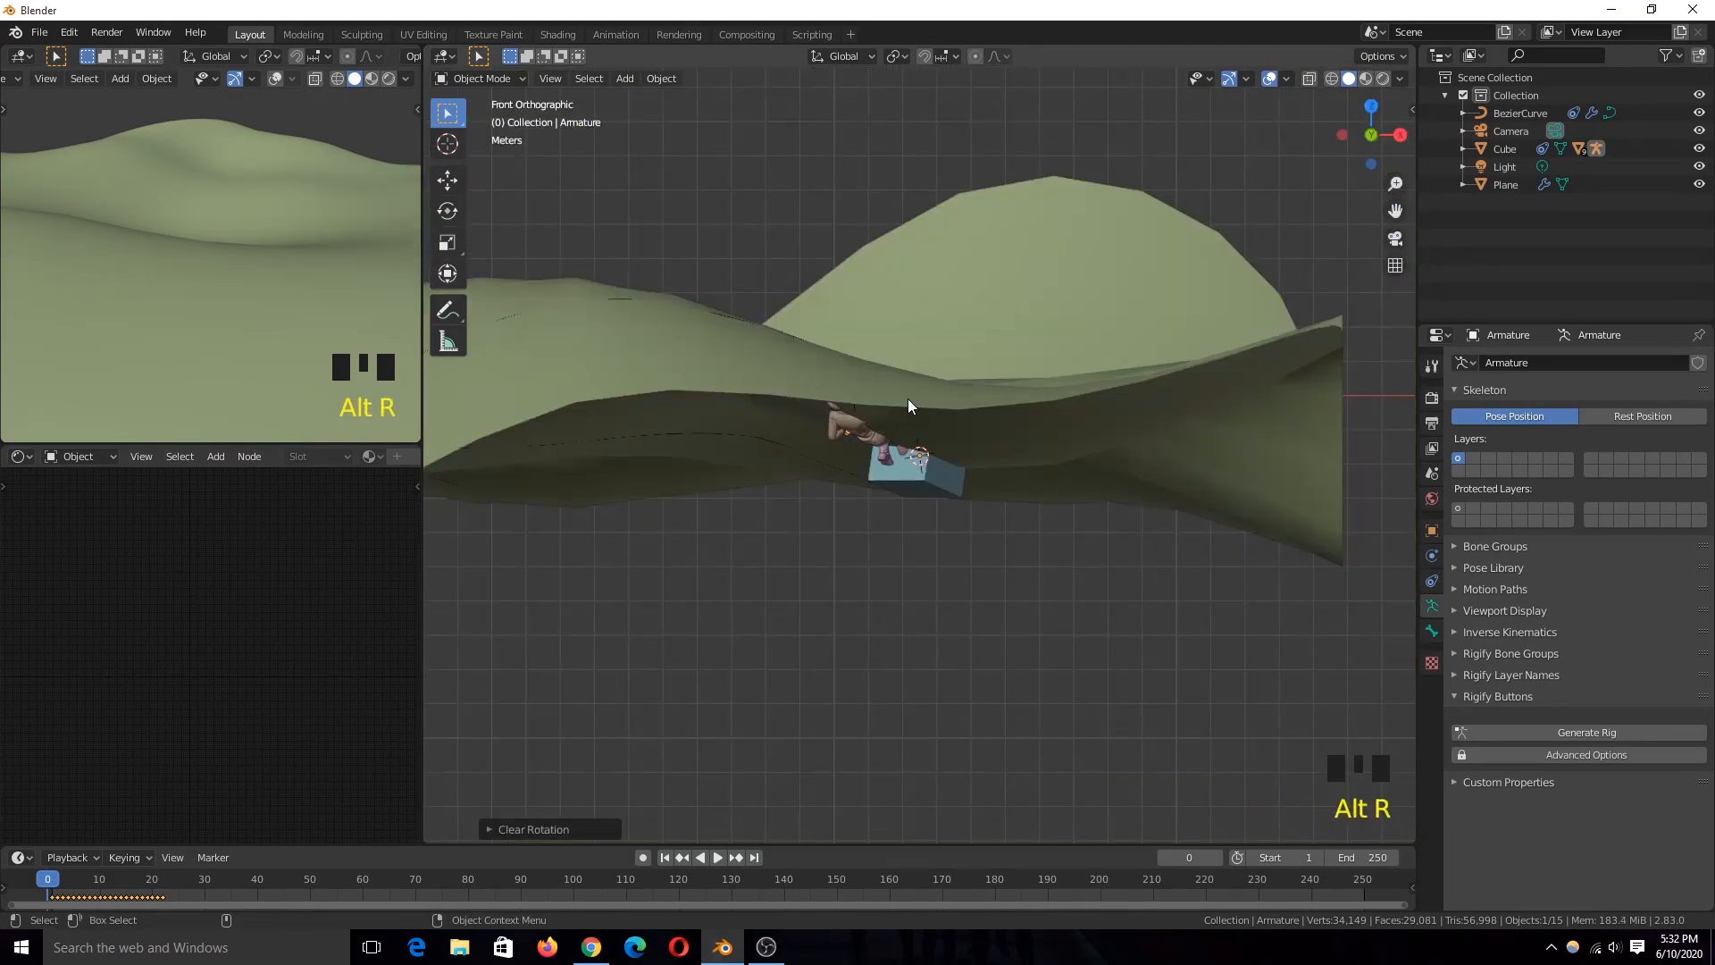
pyautogui.press('KP_3')
pyautogui.hotkey('alt', 'r')
pyautogui.press('`')
pyautogui.press('r')
pyautogui.press('x')
pyautogui.press('9')
pyautogui.press('0')
pyautogui.click(927, 452)
pyautogui.press('`')
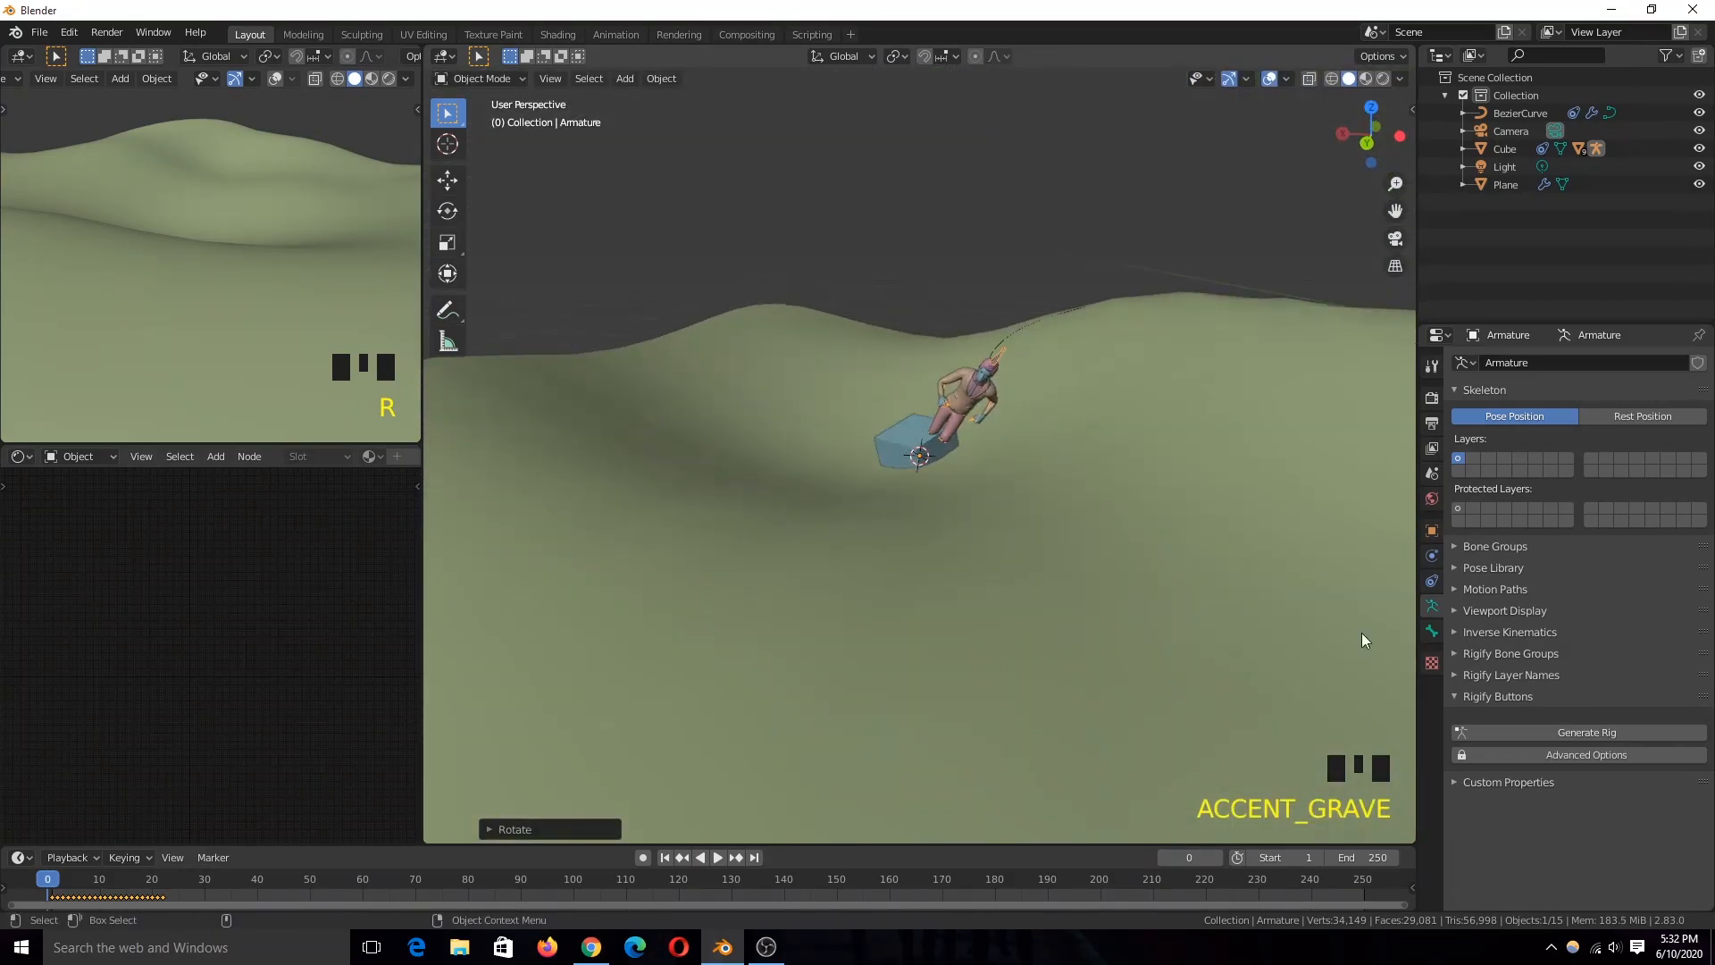
# Step: Unparent the armature from the cube, clear its rotation, and rotate it upright about the X axis, checking with playback
pyautogui.hotkey('alt', 'p')
pyautogui.click(1010, 523)
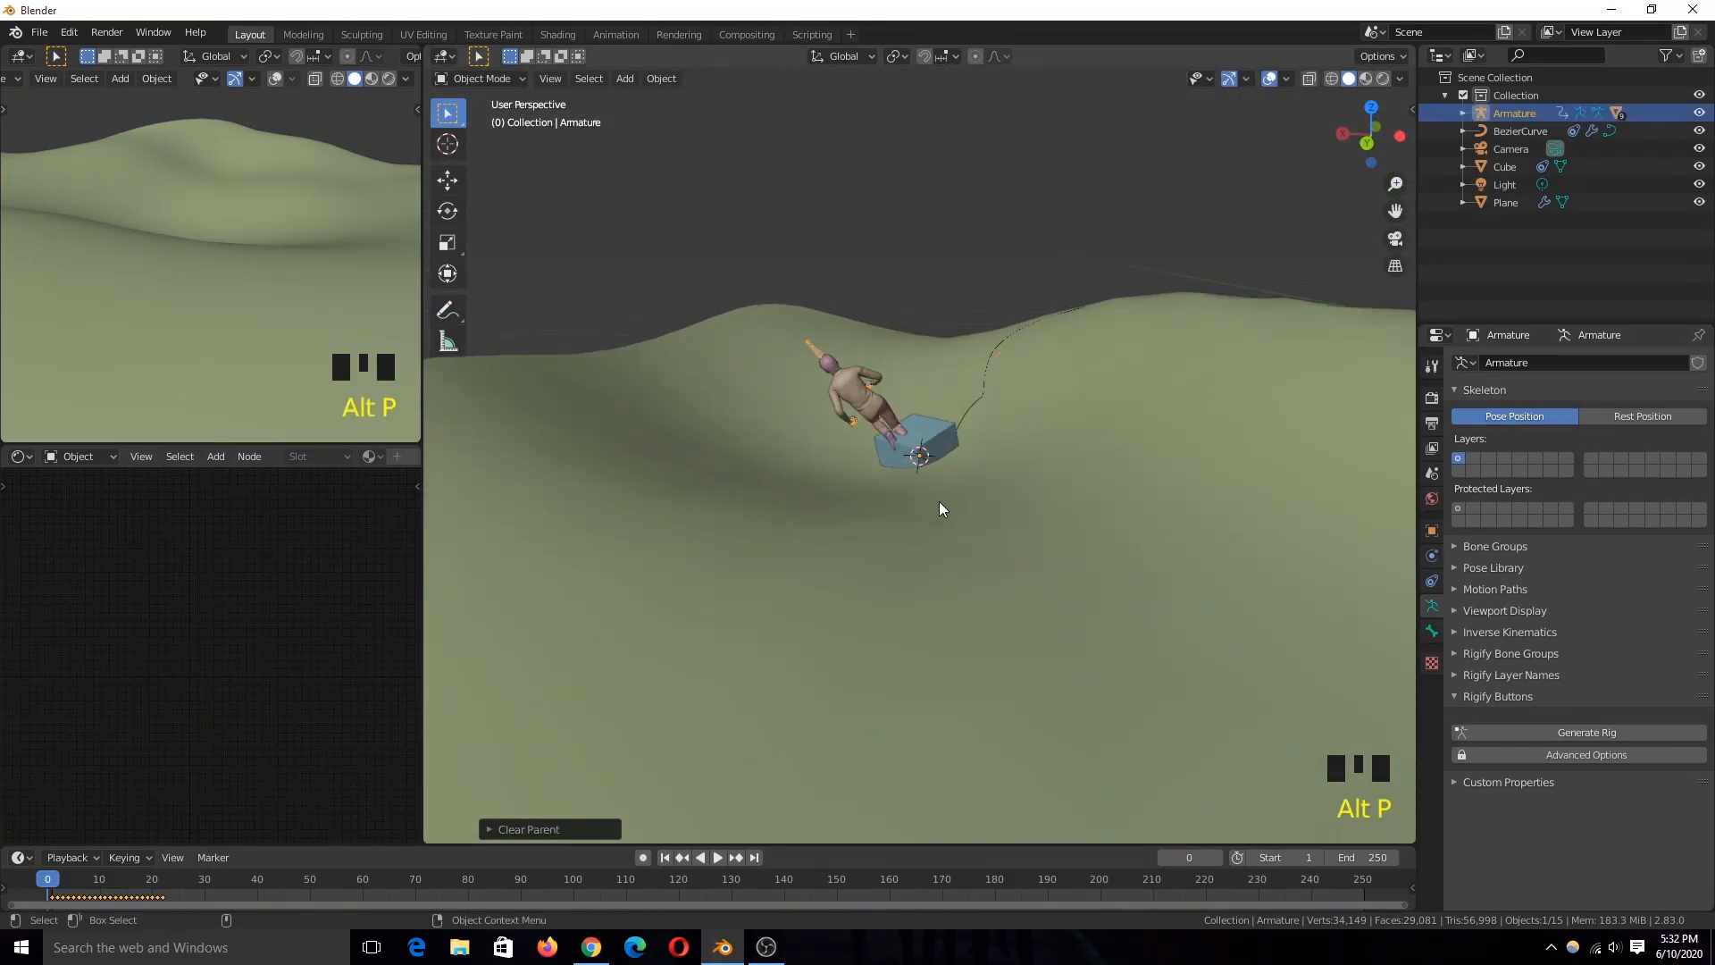
pyautogui.hotkey('alt', 'r')
pyautogui.press('r')
pyautogui.press('x')
pyautogui.click(982, 503)
pyautogui.press('space')
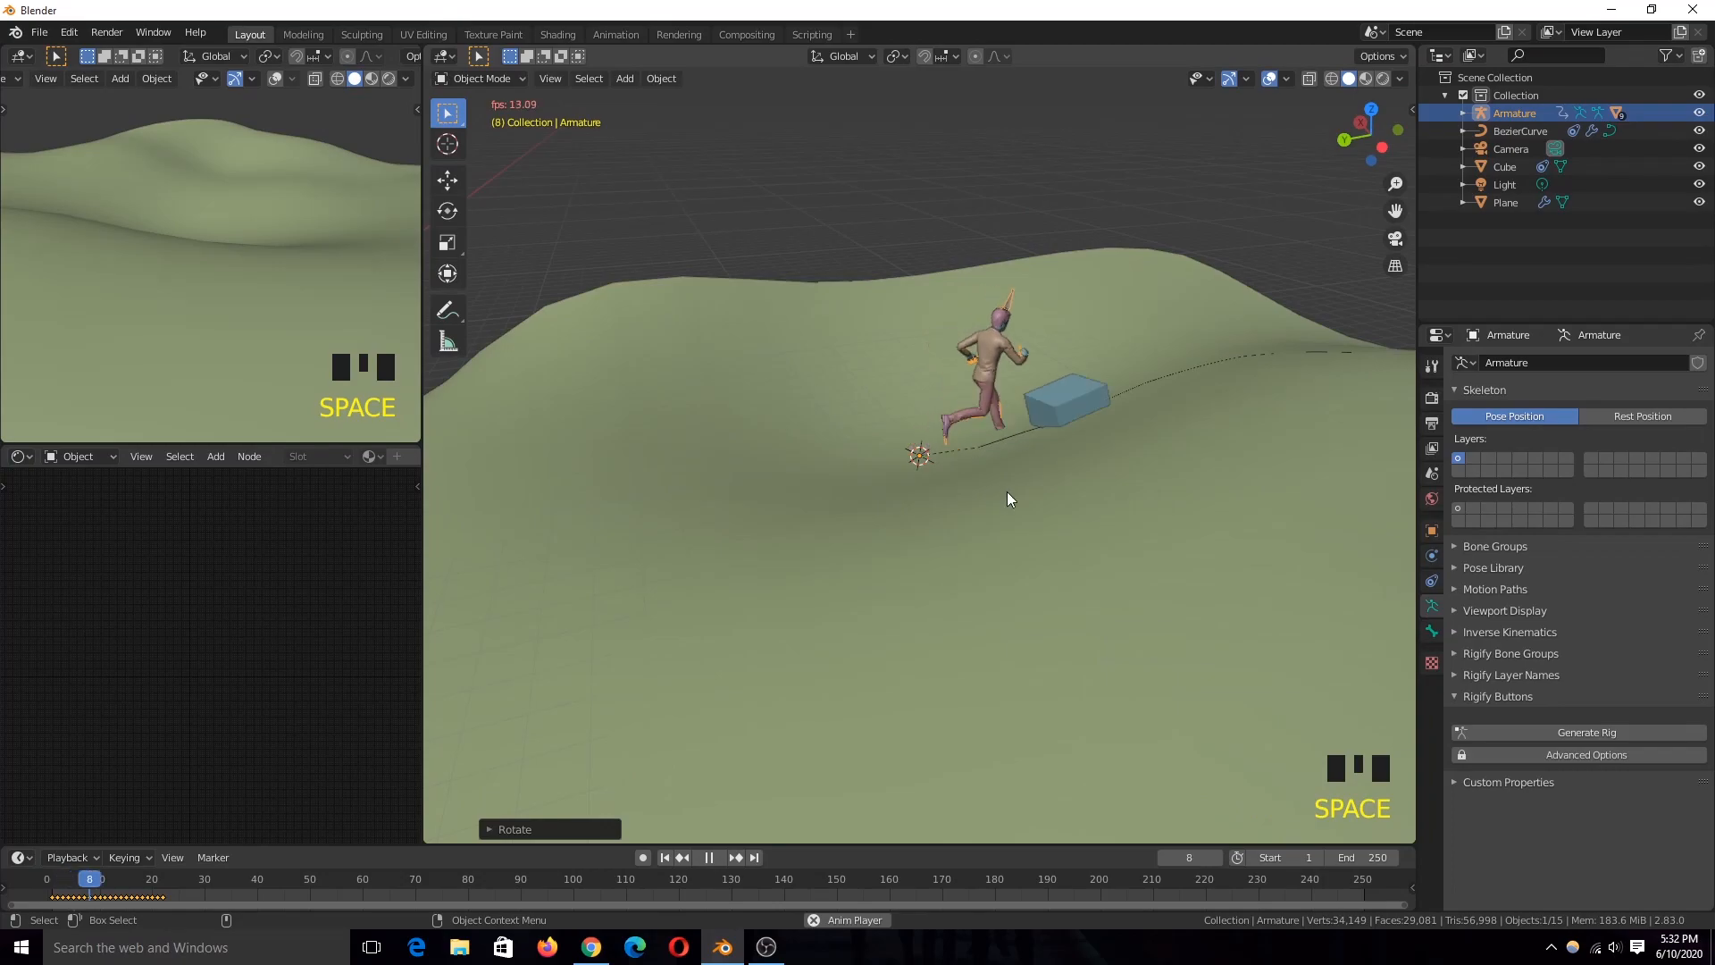
pyautogui.press('Escape')
# Step: Enlarge the timeline area and switch it to the Graph Editor to show the armature's animation curves
pyautogui.scroll(2, 1069, 417)
pyautogui.moveTo(962, 845); pyautogui.dragTo(983, 770)
pyautogui.scroll(-2, 957, 646)
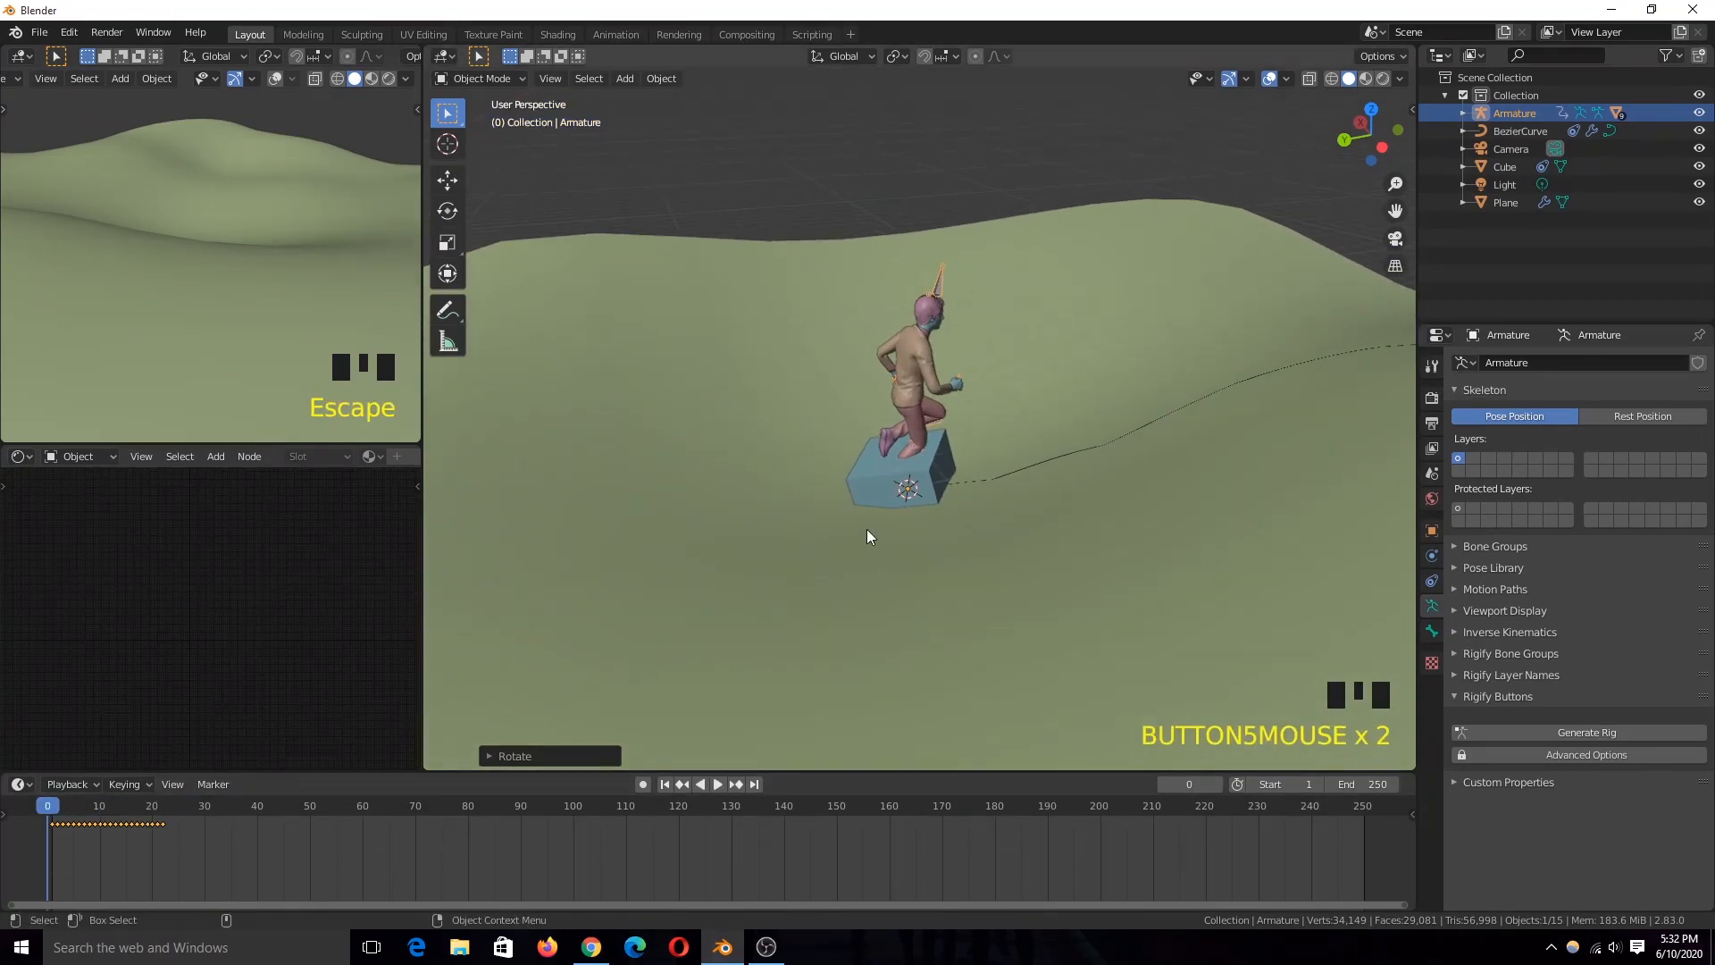
pyautogui.moveTo(513, 773); pyautogui.dragTo(510, 672)
pyautogui.hotkey('ctrl', 'Tab')
pyautogui.hotkey('ctrl', 'Tab')
pyautogui.hotkey('ctrl', 'Tab')
pyautogui.click(20, 757)
# Step: Isolate the armature's Z Location curve by hiding all other curves, and play the run animation to check the forward motion
pyautogui.scroll(-4, 125, 823)
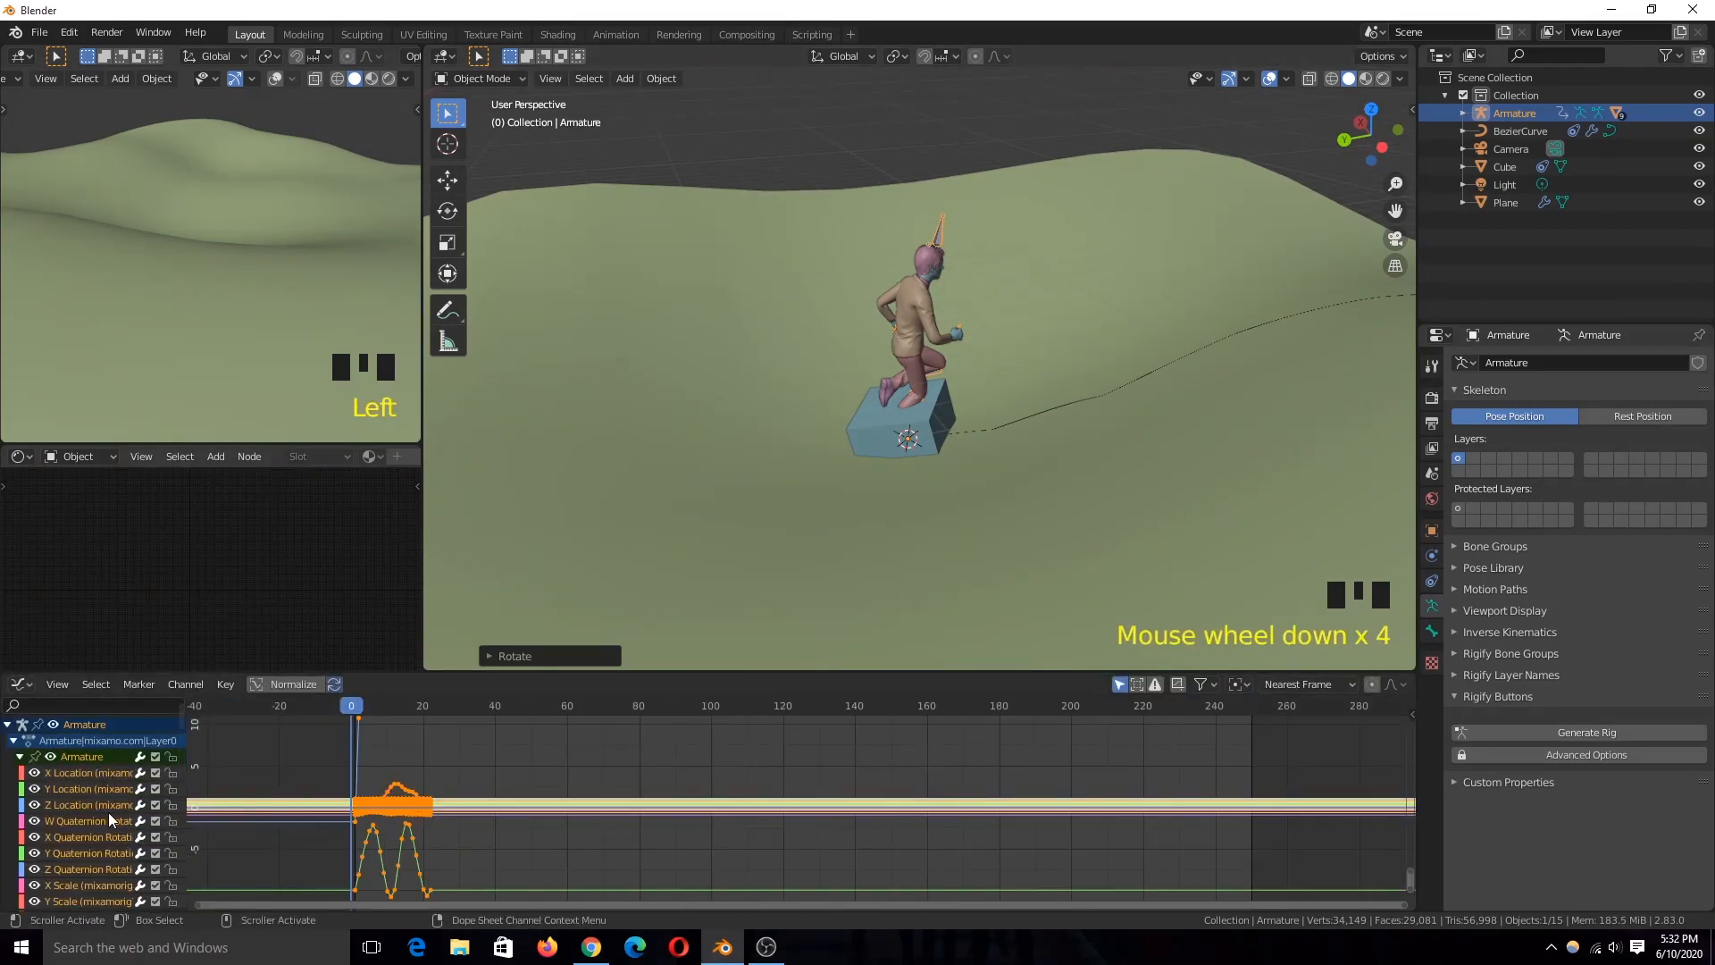
pyautogui.click(307, 833)
pyautogui.hotkey('shift', 'h')
pyautogui.scroll(1, 925, 314)
pyautogui.press('space')
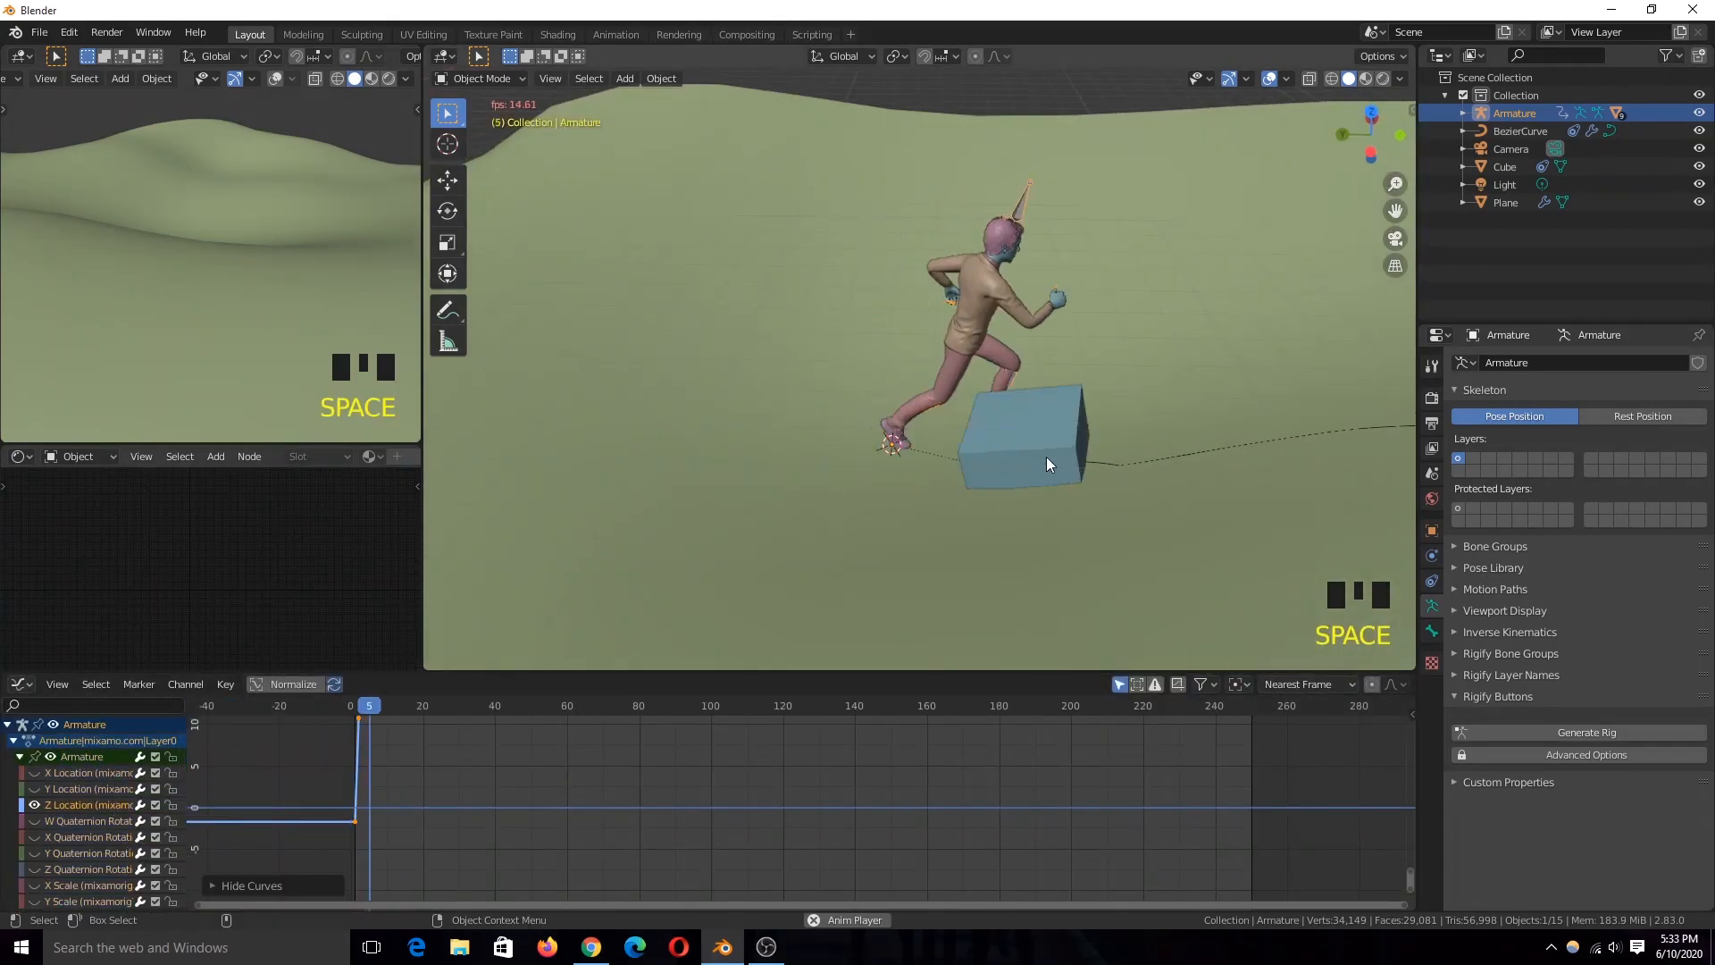
pyautogui.press('Escape')
pyautogui.scroll(-2, 746, 541)
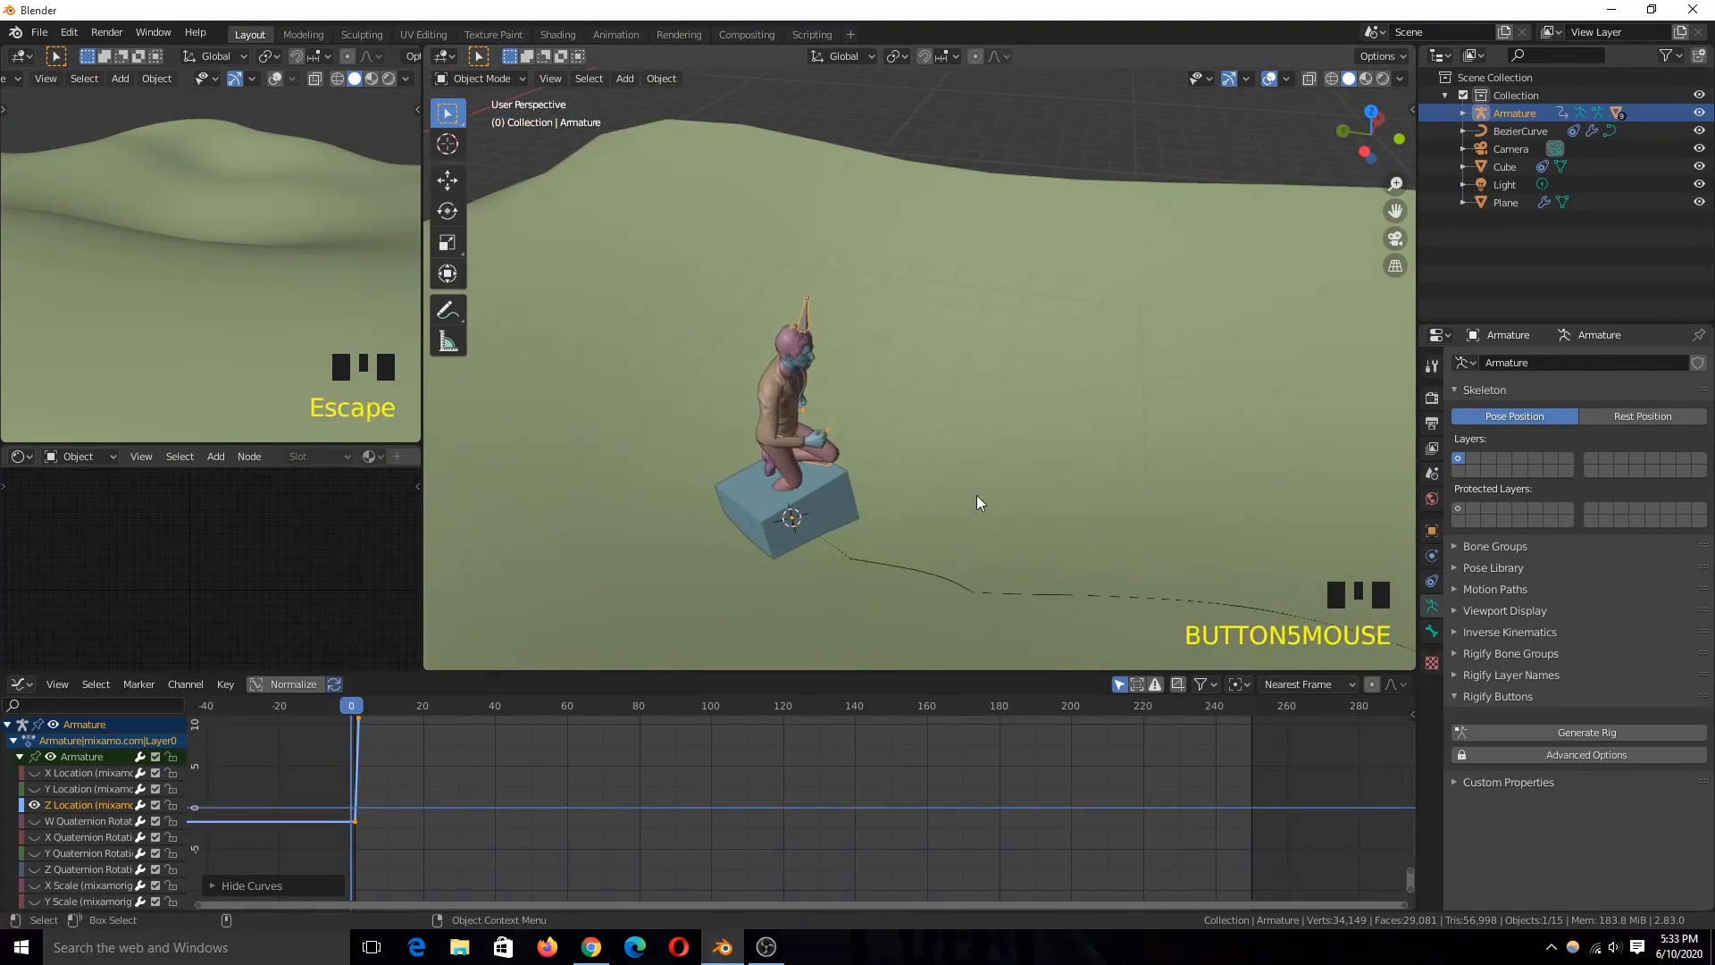
# Step: Delete the armature's Z Location animation curve to remove the run's built-in forward motion
pyautogui.scroll(-2, 831, 554)
pyautogui.press('KP_Decimal')
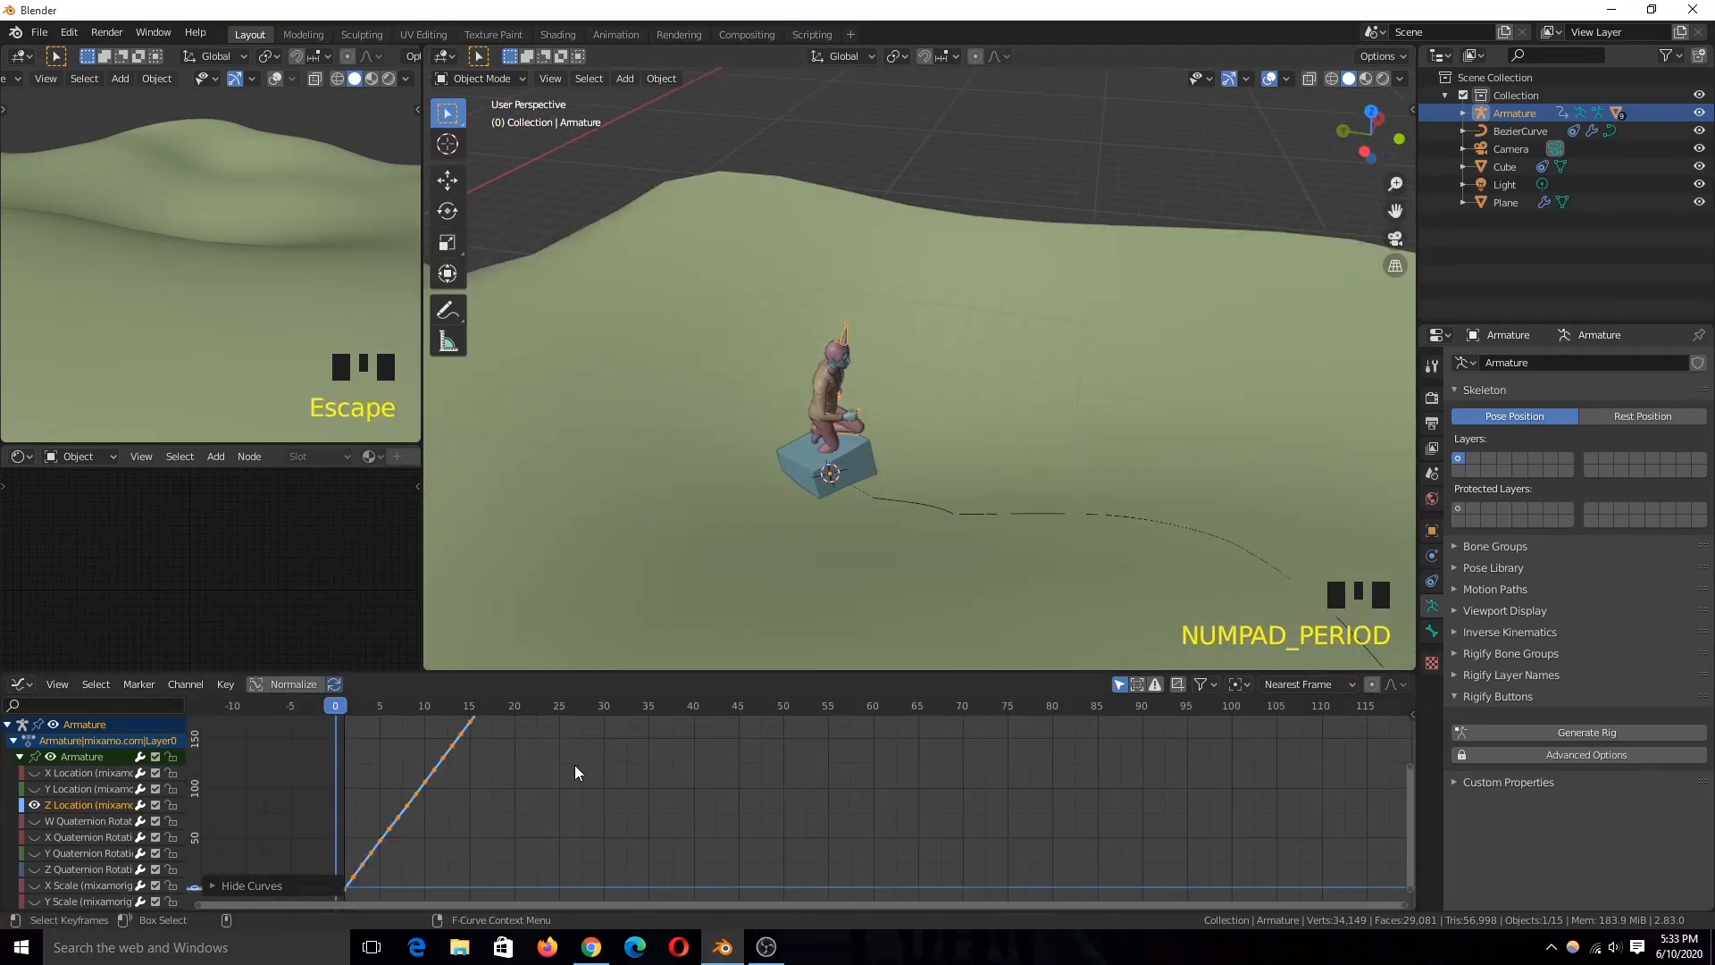
pyautogui.scroll(-11, 870, 760)
pyautogui.press('x')
pyautogui.hotkey('ctrl', 'Tab')
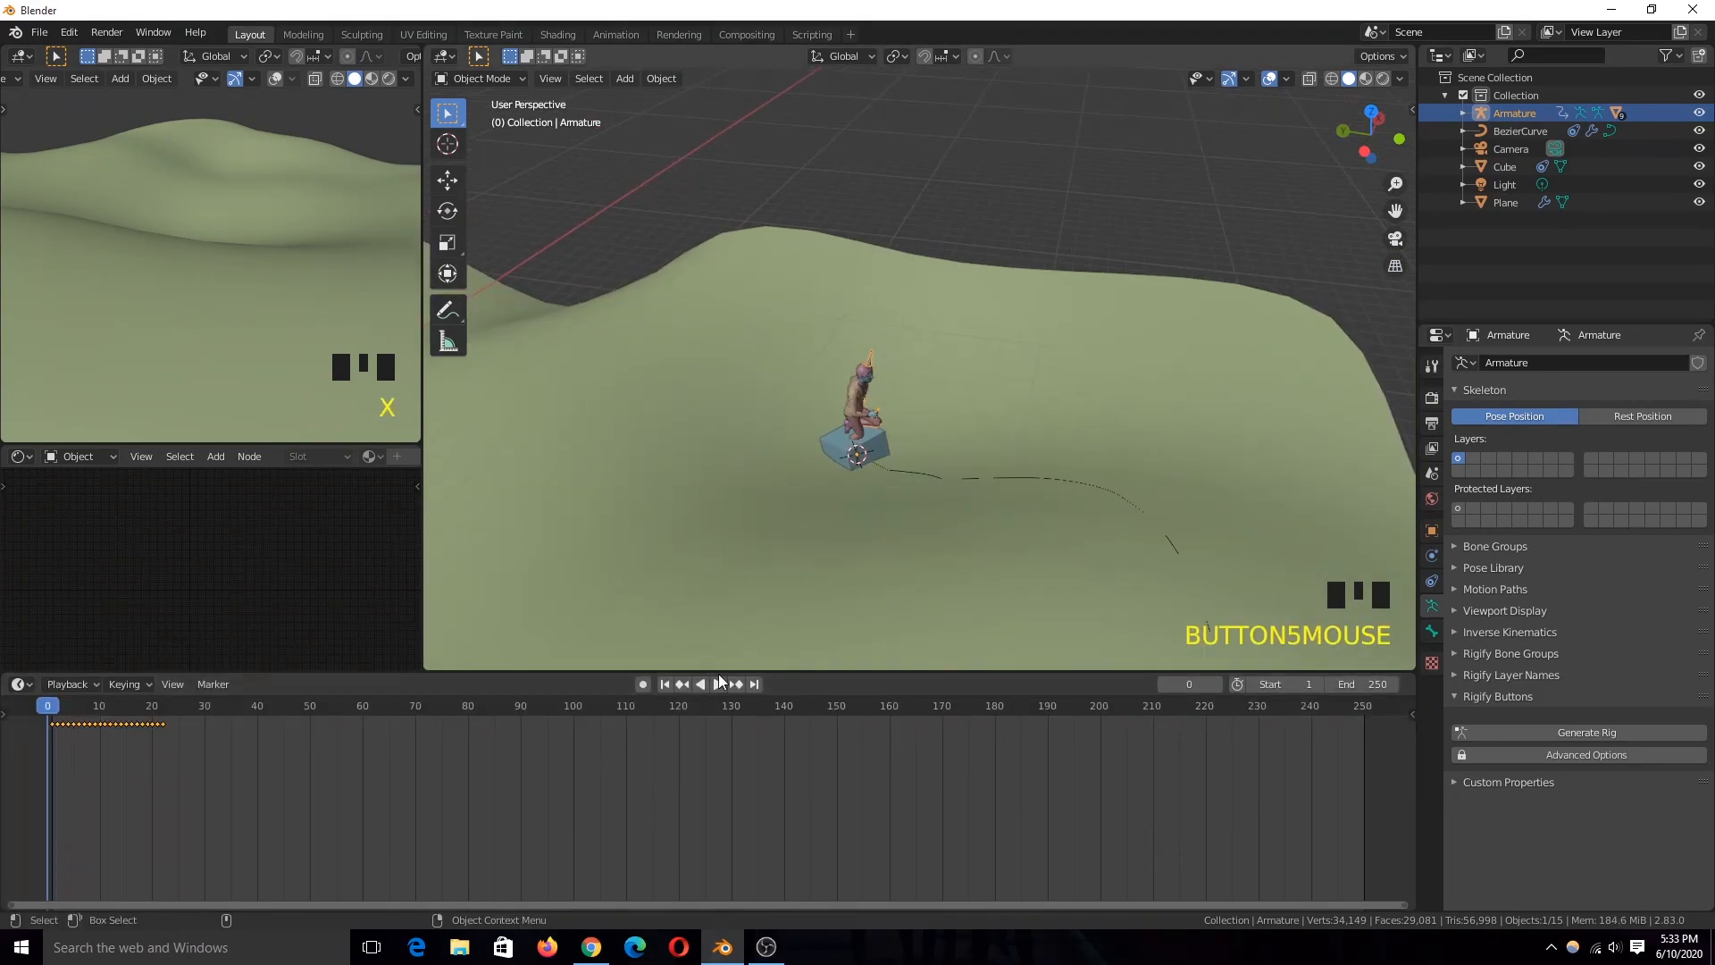
pyautogui.hotkey('ctrl', 'Tab')
# Step: Play the animation to check whether the character runs in place over the cube
pyautogui.press('`')
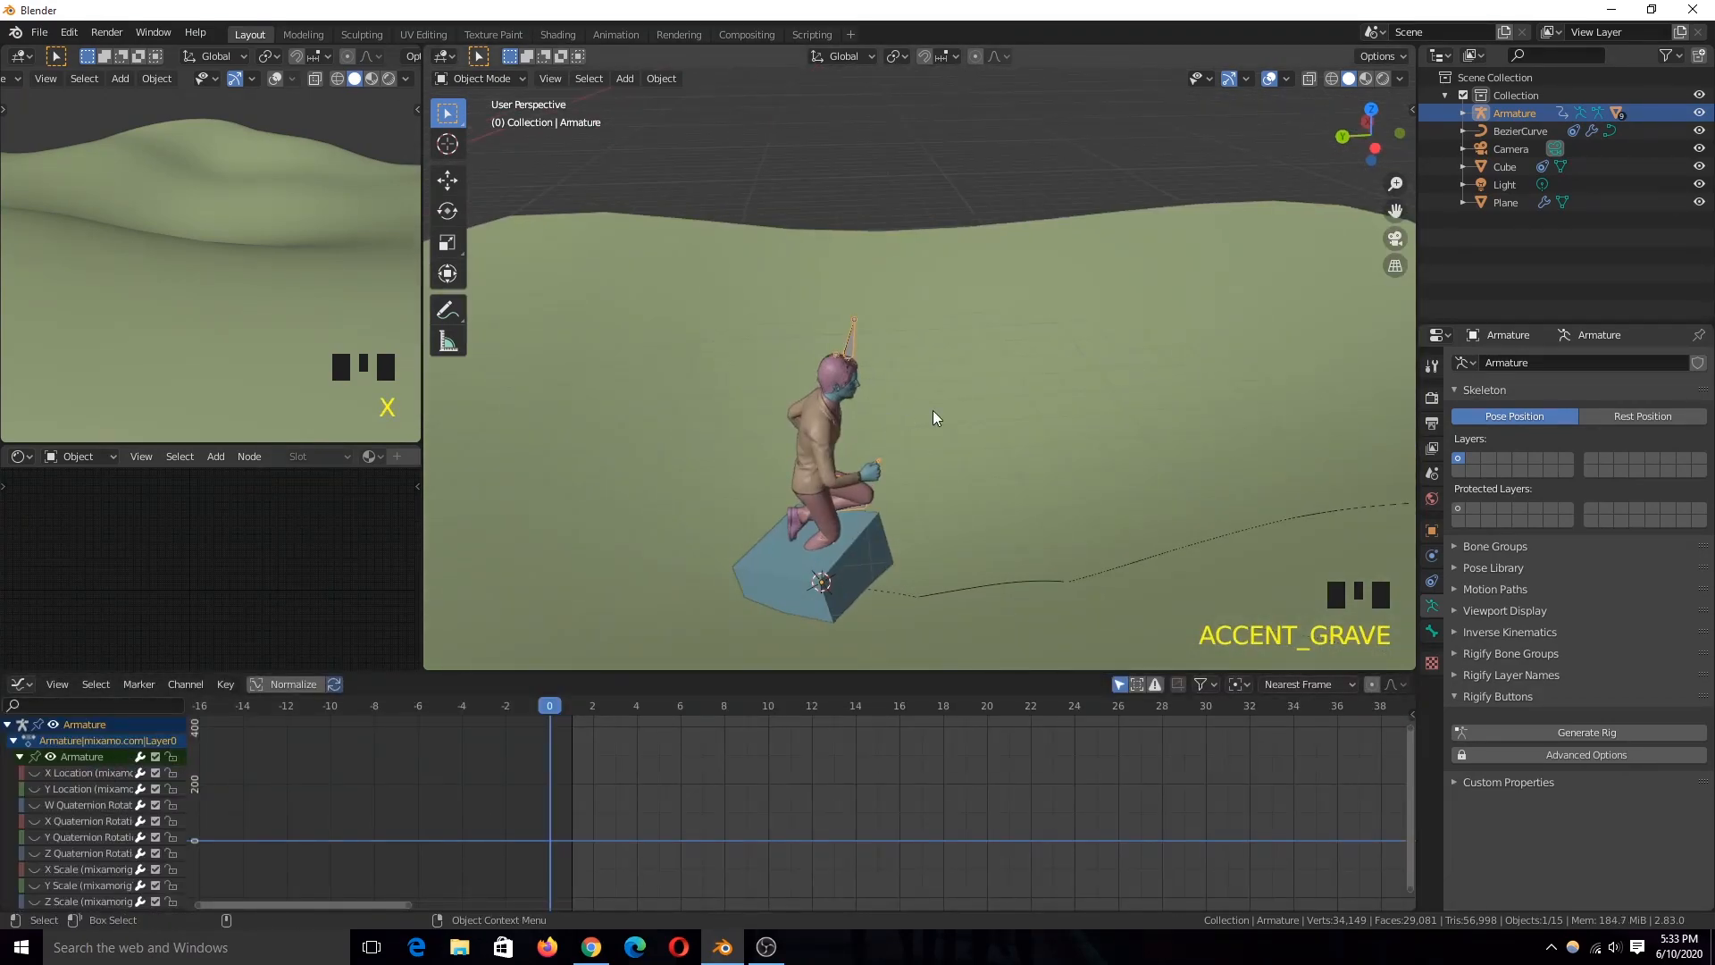
pyautogui.scroll(-2, 807, 486)
pyautogui.press('space')
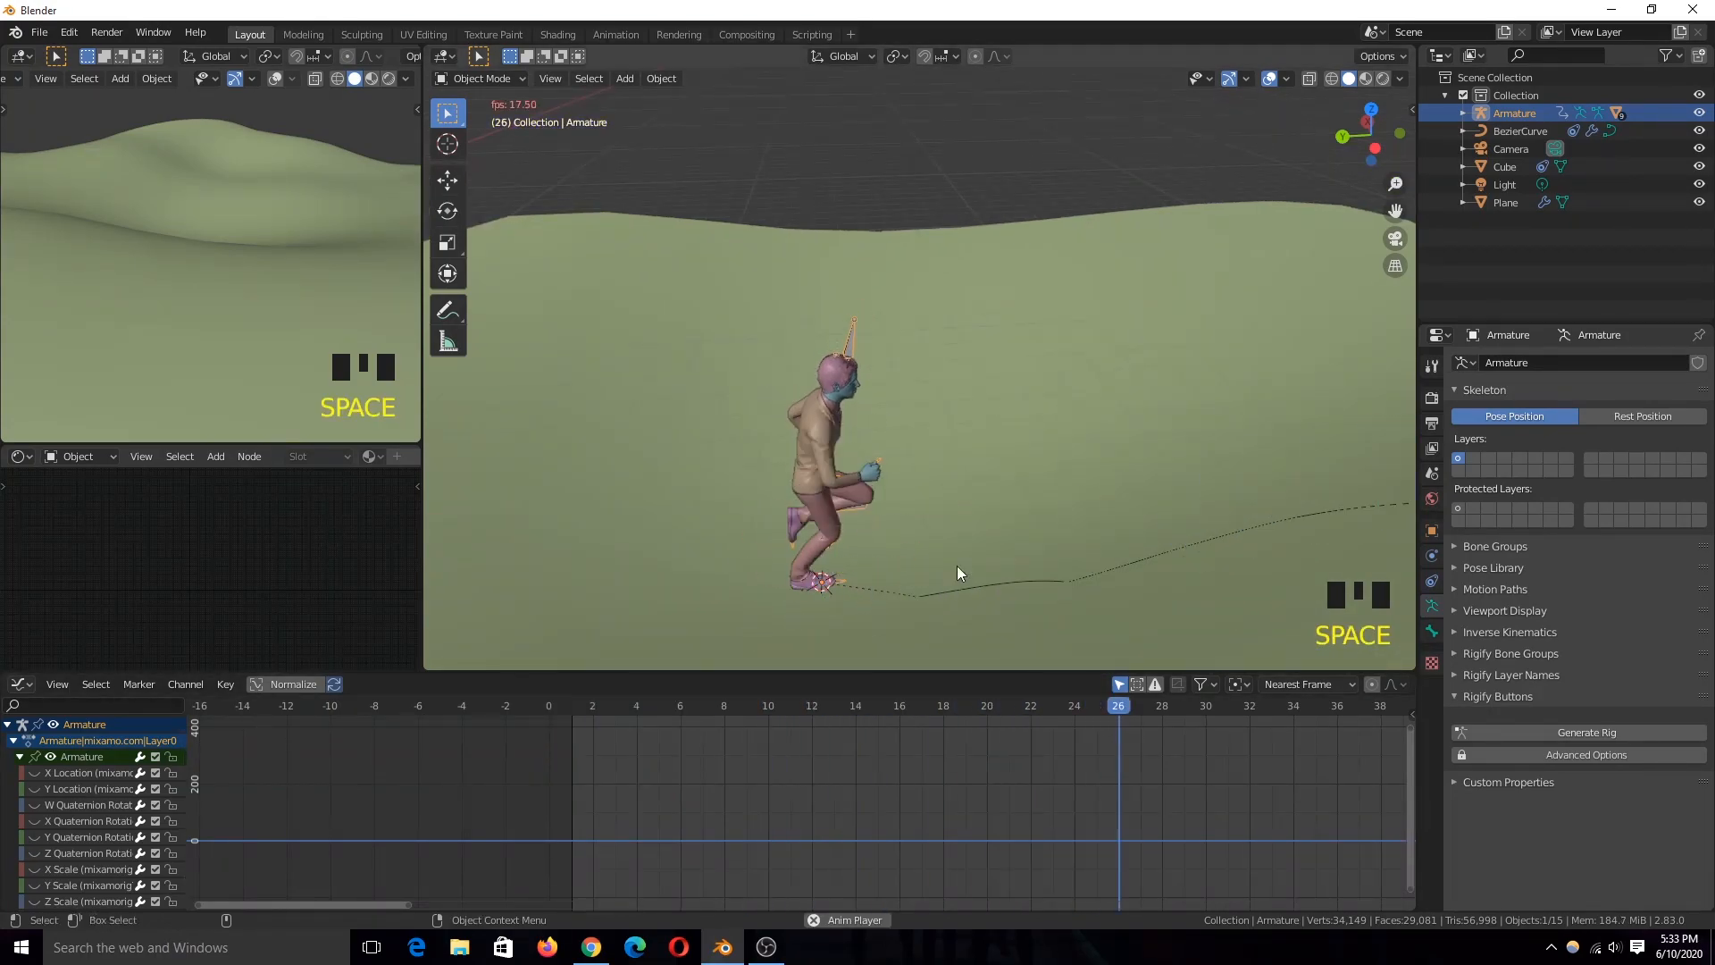
pyautogui.scroll(-1, 916, 586)
pyautogui.press('space')
pyautogui.press('Escape')
# Step: Split the timeline area and turn the new area into a Nonlinear Animation editor showing only selected objects
pyautogui.hotkey('ctrl', 'Tab')
pyautogui.hotkey('ctrl', 'Tab')
pyautogui.hotkey('ctrl', 'Tab')
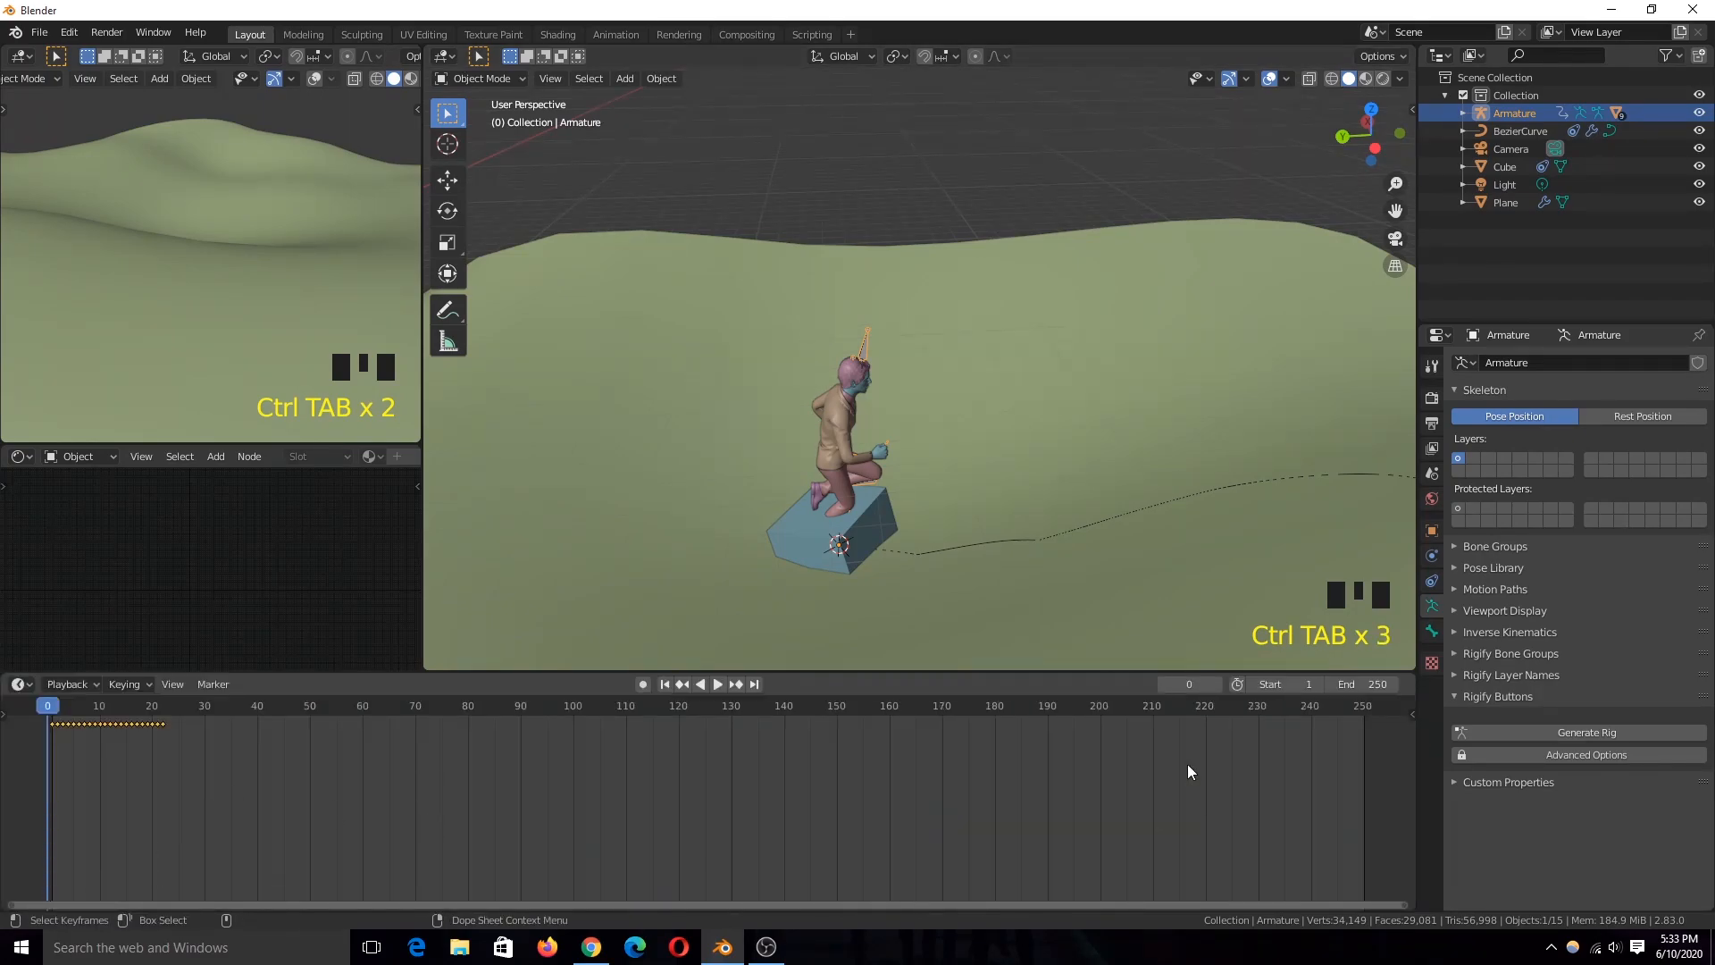
pyautogui.moveTo(1413, 676); pyautogui.dragTo(473, 692)
pyautogui.click(491, 684)
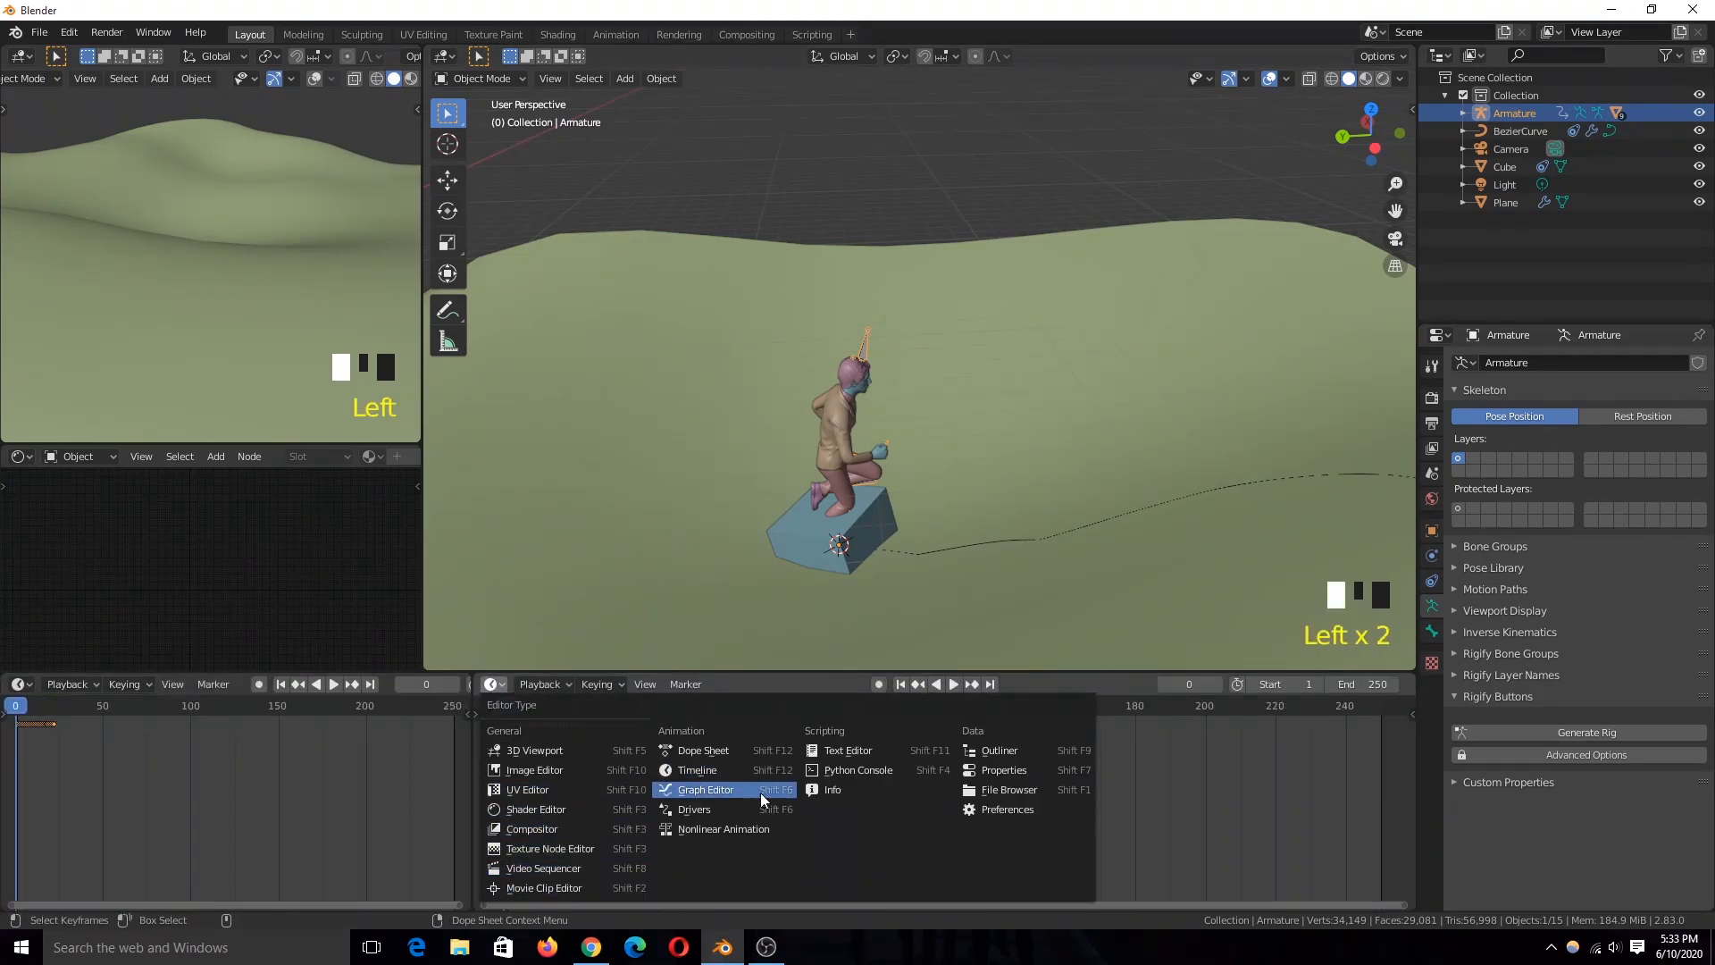
pyautogui.click(741, 828)
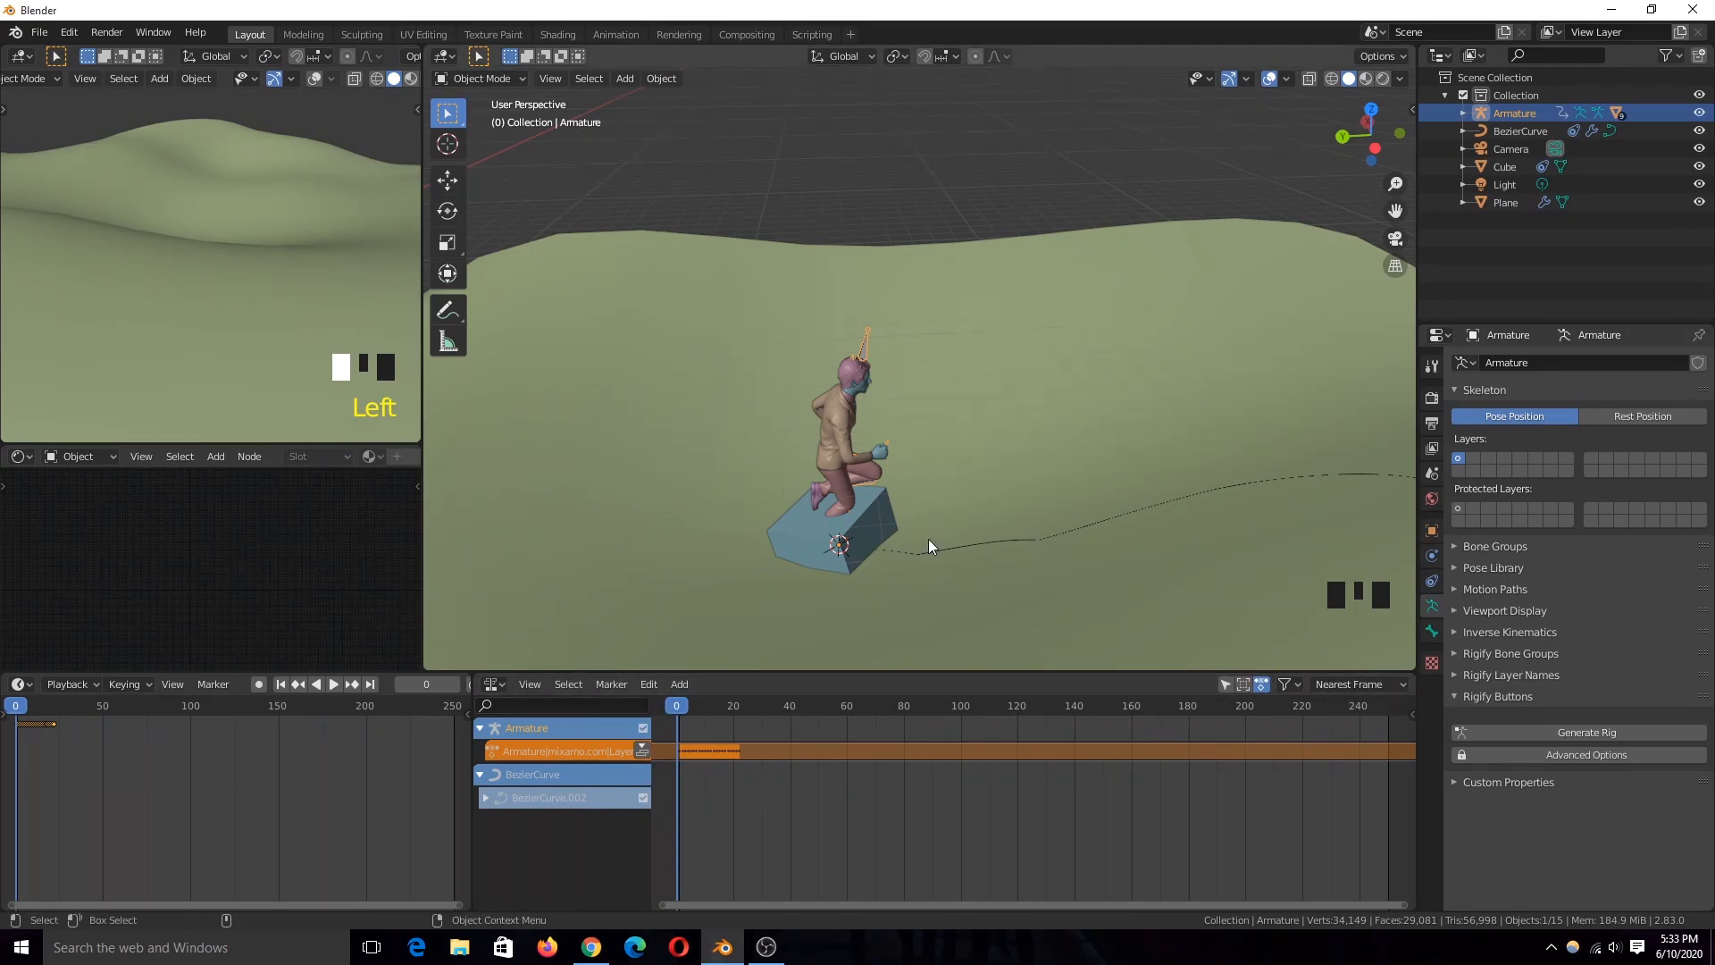
pyautogui.click(1225, 685)
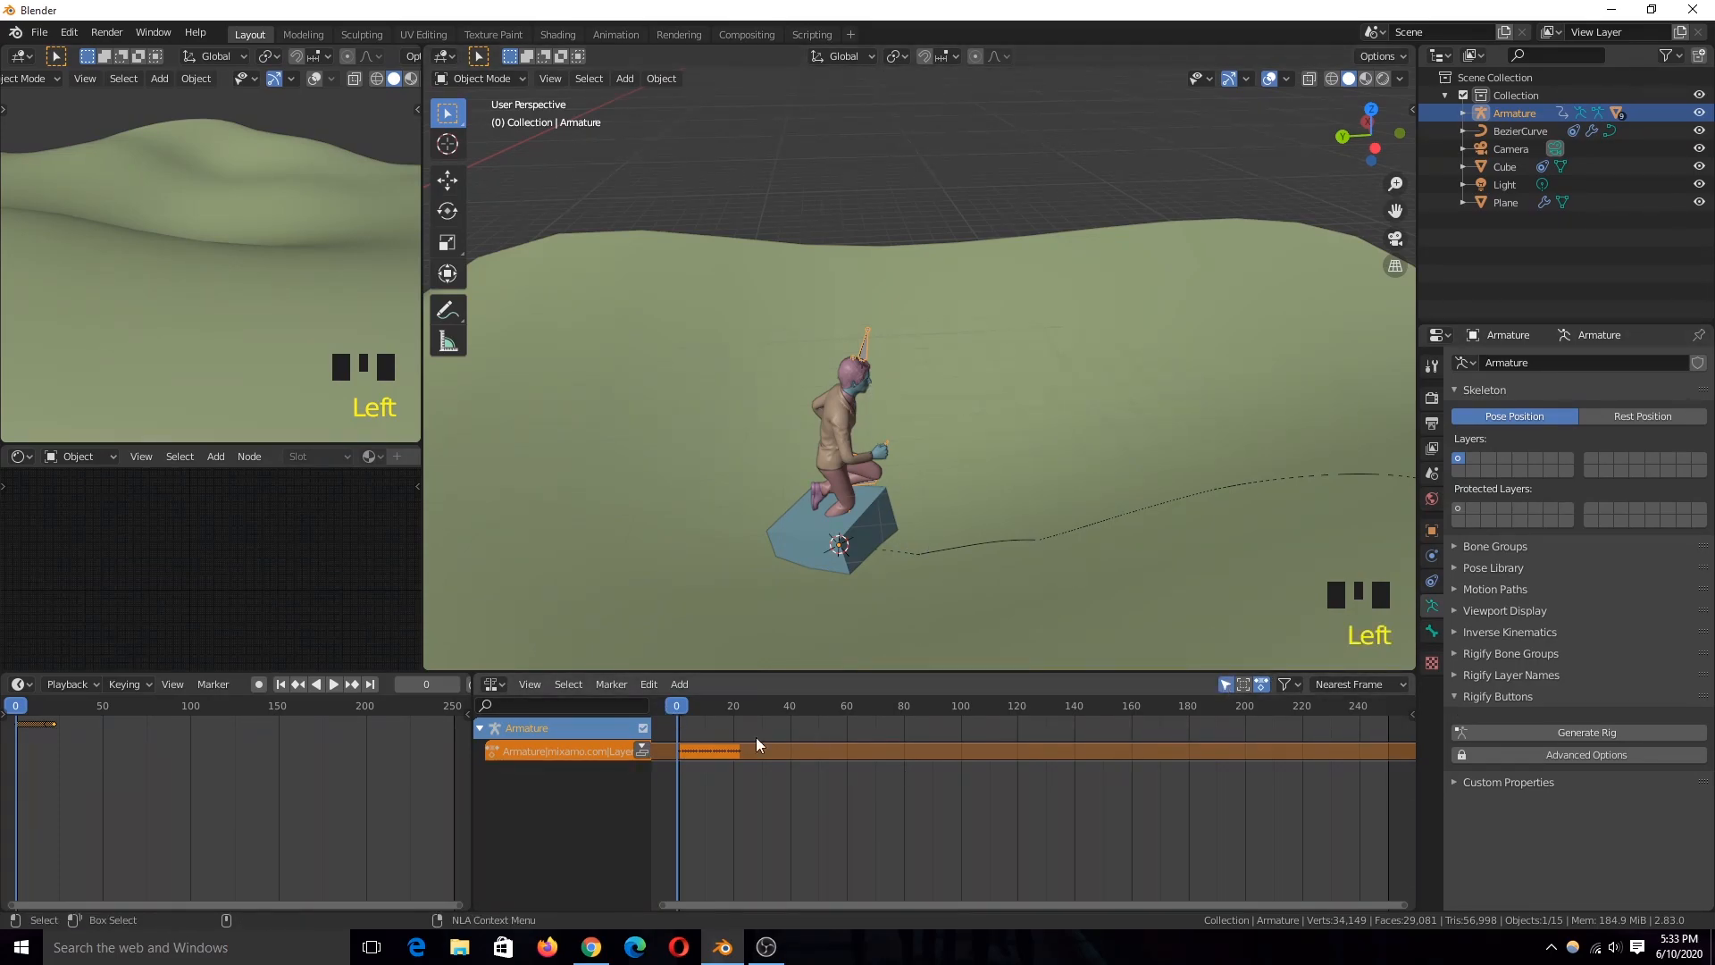
# Step: Push the armature's run action down into an NLA strip and duplicate it end to end past frame 250
pyautogui.click(643, 750)
pyautogui.scroll(4, 875, 497)
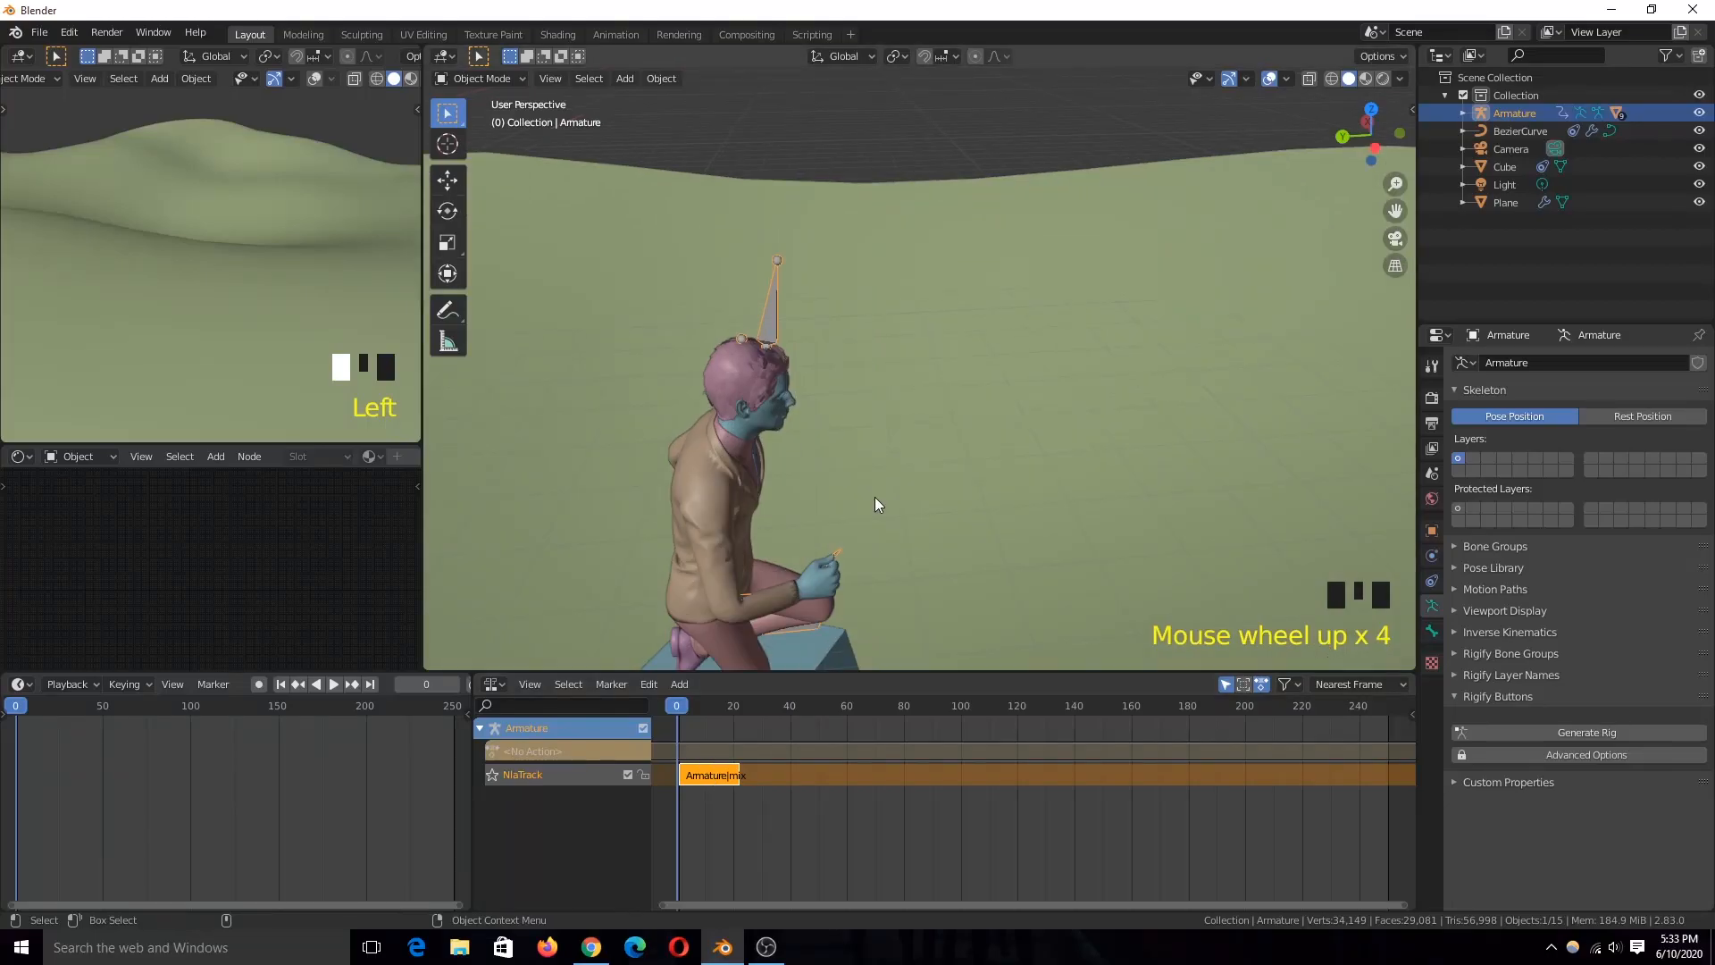
pyautogui.scroll(2, 796, 587)
pyautogui.hotkey('shift', 'd')
pyautogui.press('a')
pyautogui.hotkey('shift', 'd')
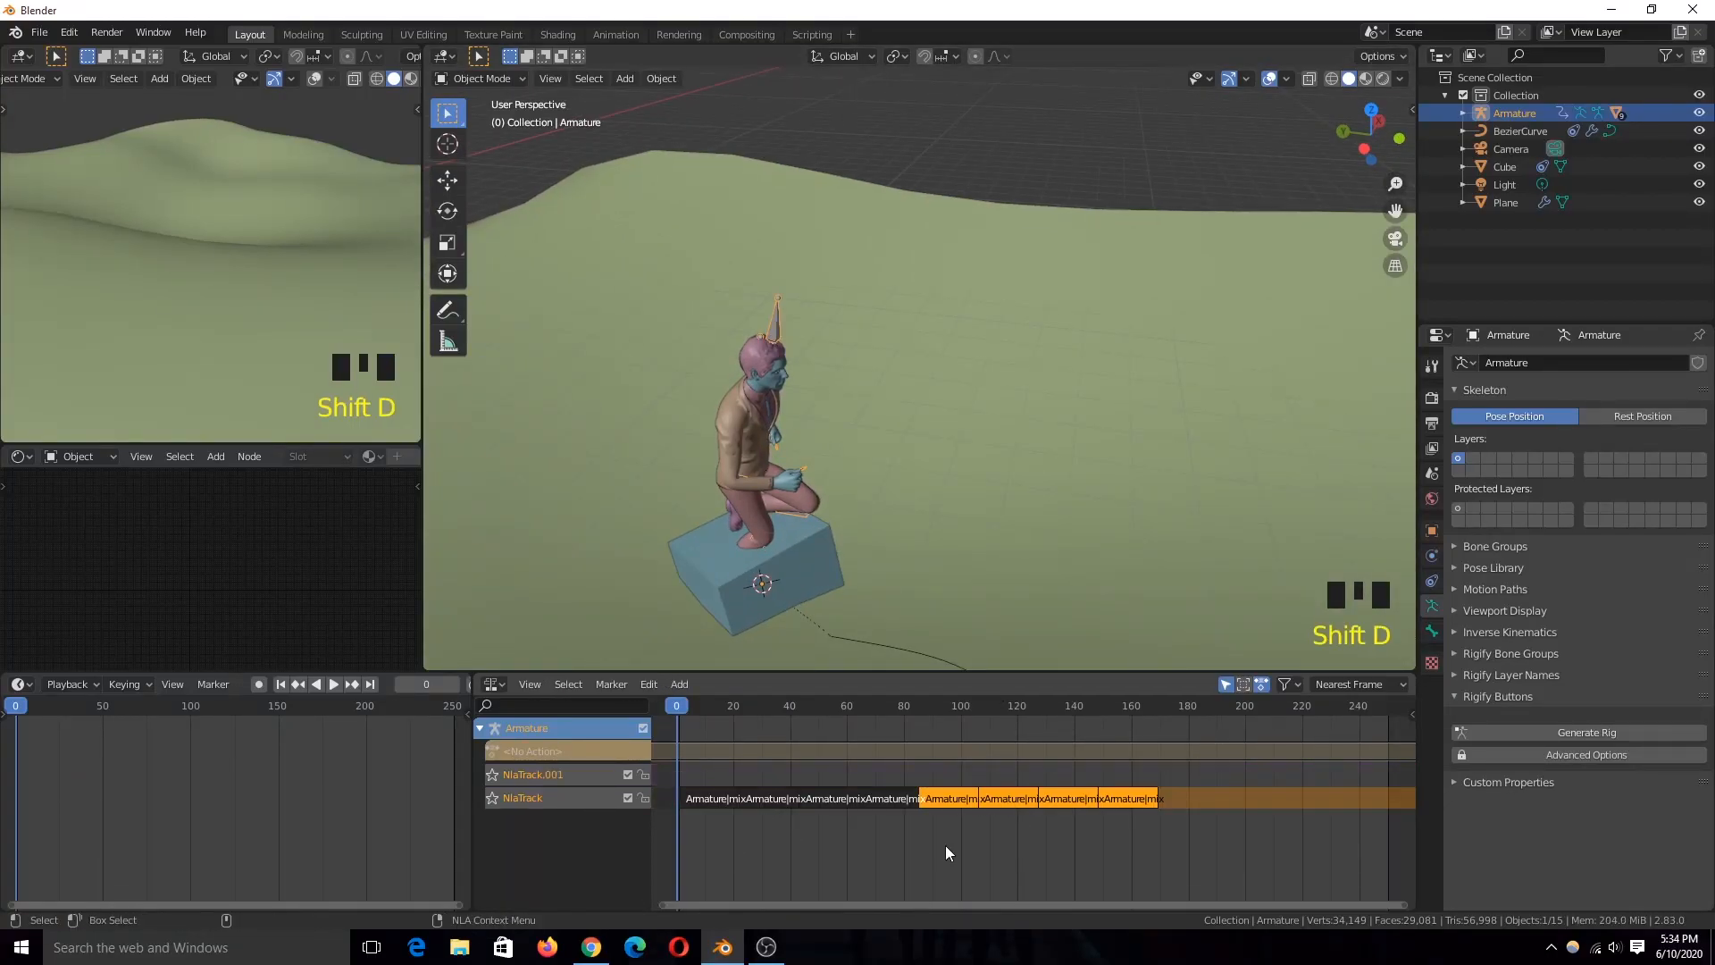
pyautogui.click(1215, 904)
pyautogui.press('a')
# Step: Play the animation to check the repeated run cycle from several angles
pyautogui.scroll(-4, 1154, 838)
pyautogui.press('`')
pyautogui.scroll(-5, 958, 528)
pyautogui.moveTo(958, 528); pyautogui.dragTo(894, 556, button='middle')
pyautogui.press('space')
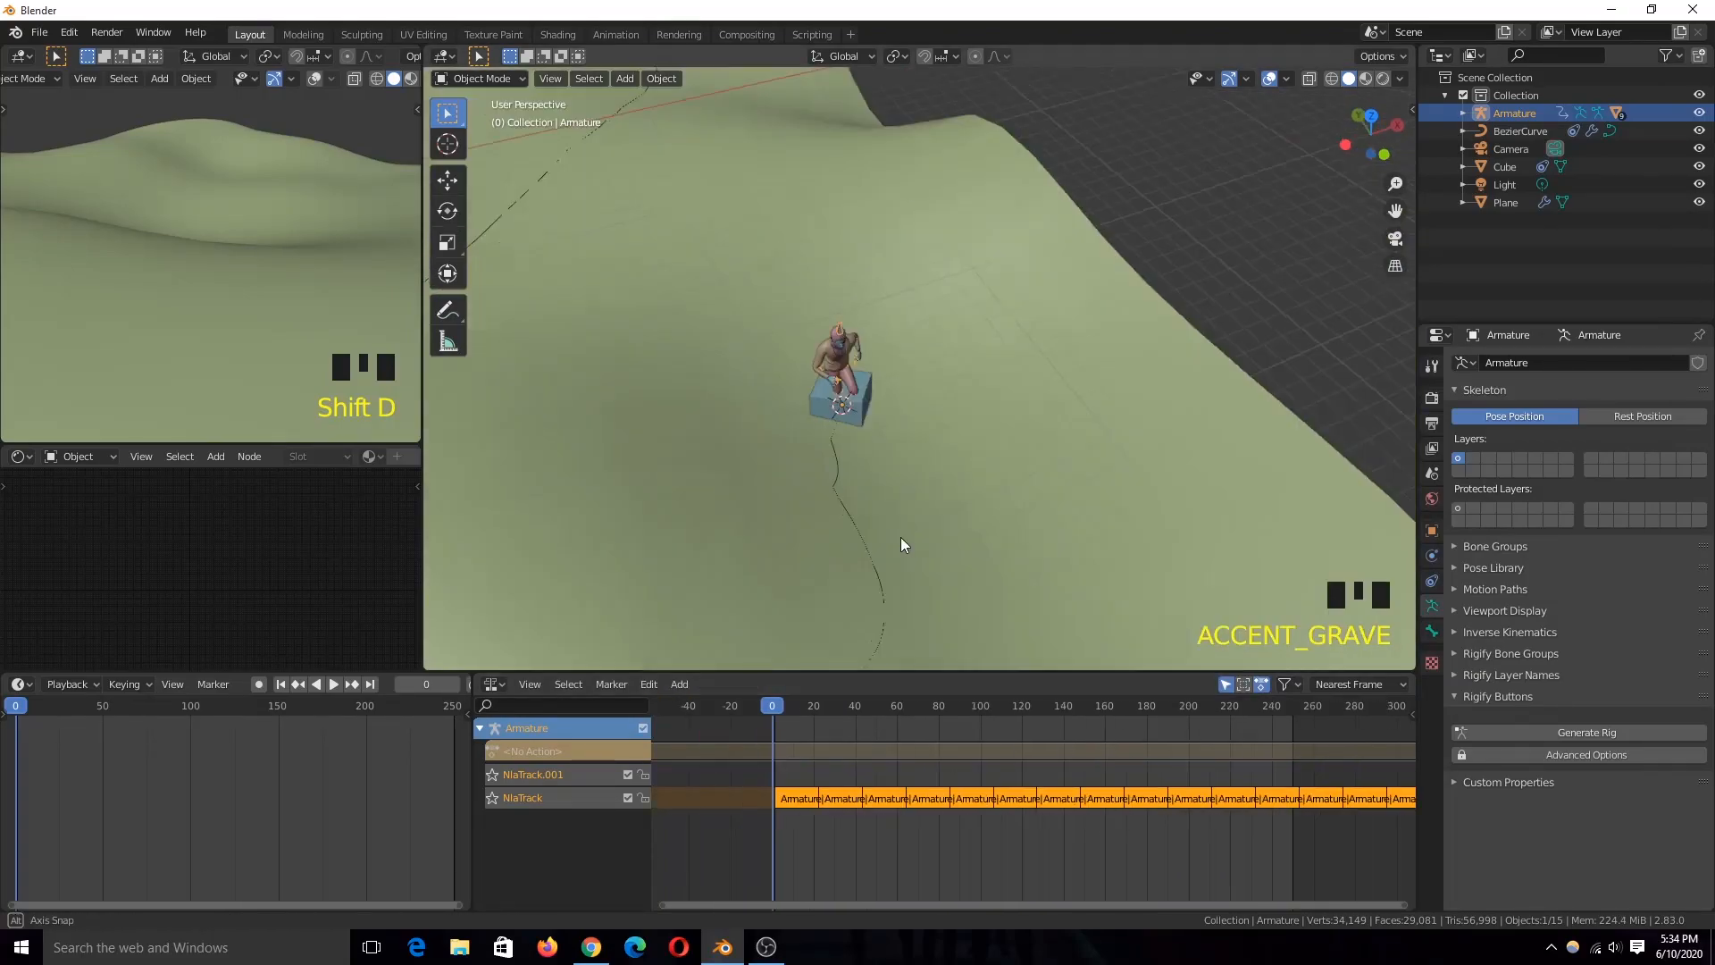
pyautogui.scroll(3, 894, 555)
pyautogui.press('`')
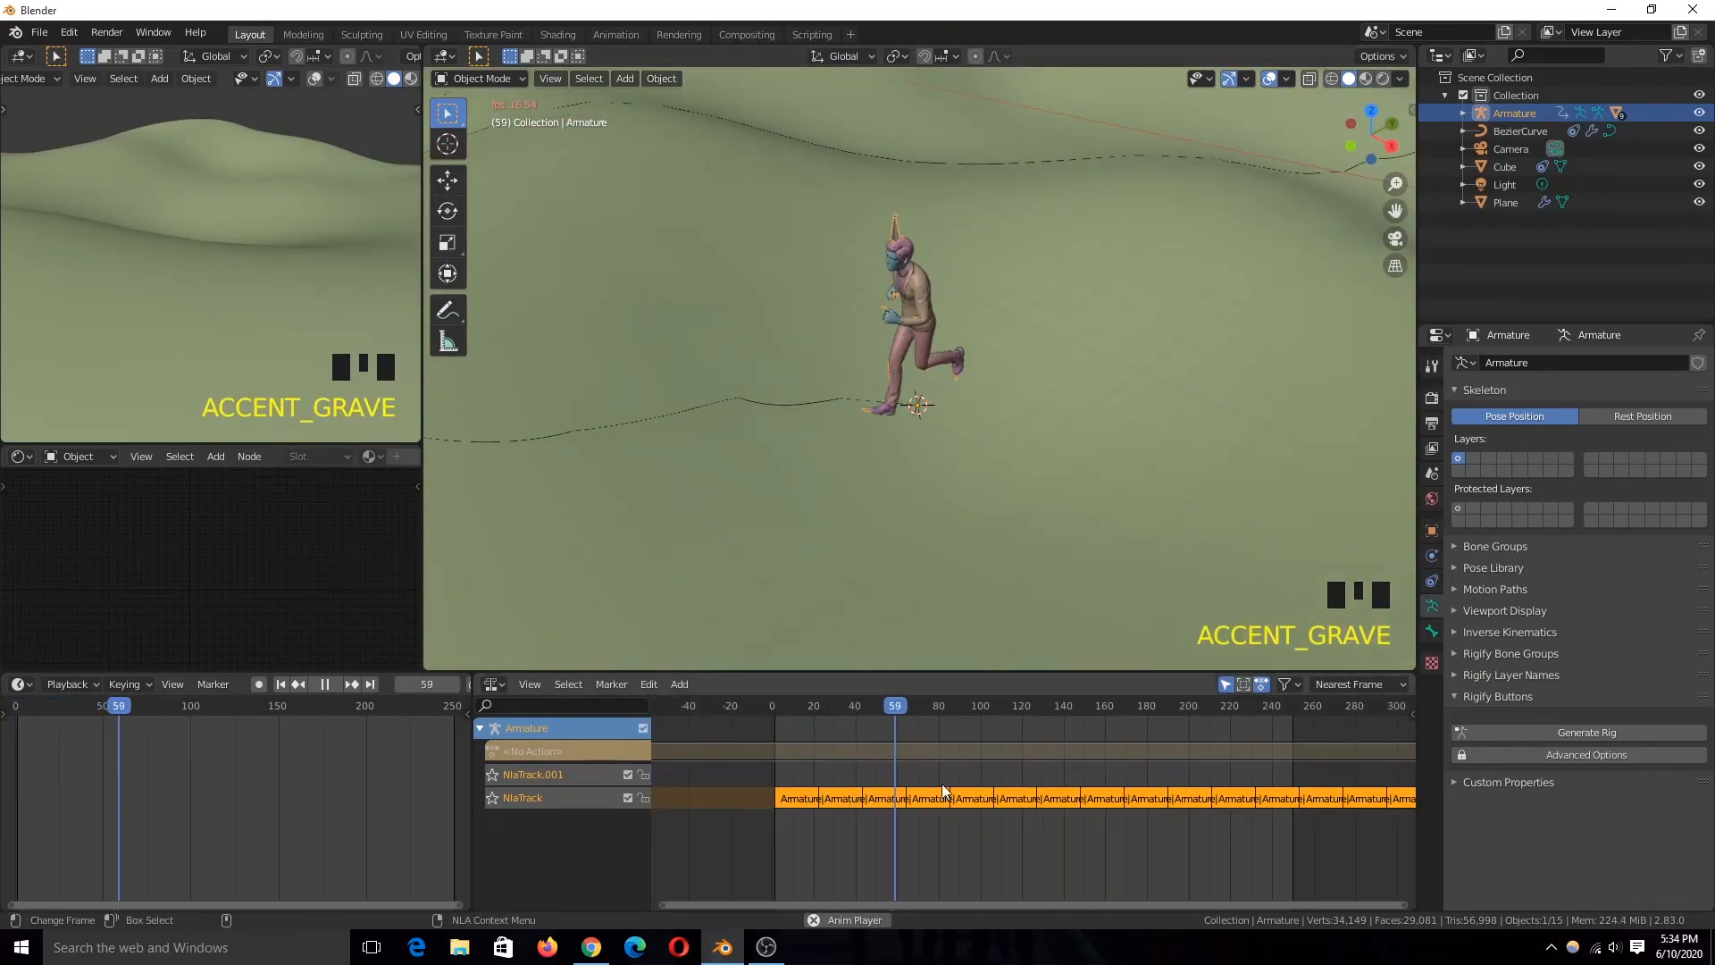
pyautogui.press('Escape')
# Step: Parent the armature to the path-following cube
pyautogui.scroll(2, 988, 424)
pyautogui.keyDown('shift'); pyautogui.click(970, 425); pyautogui.keyUp('shift')
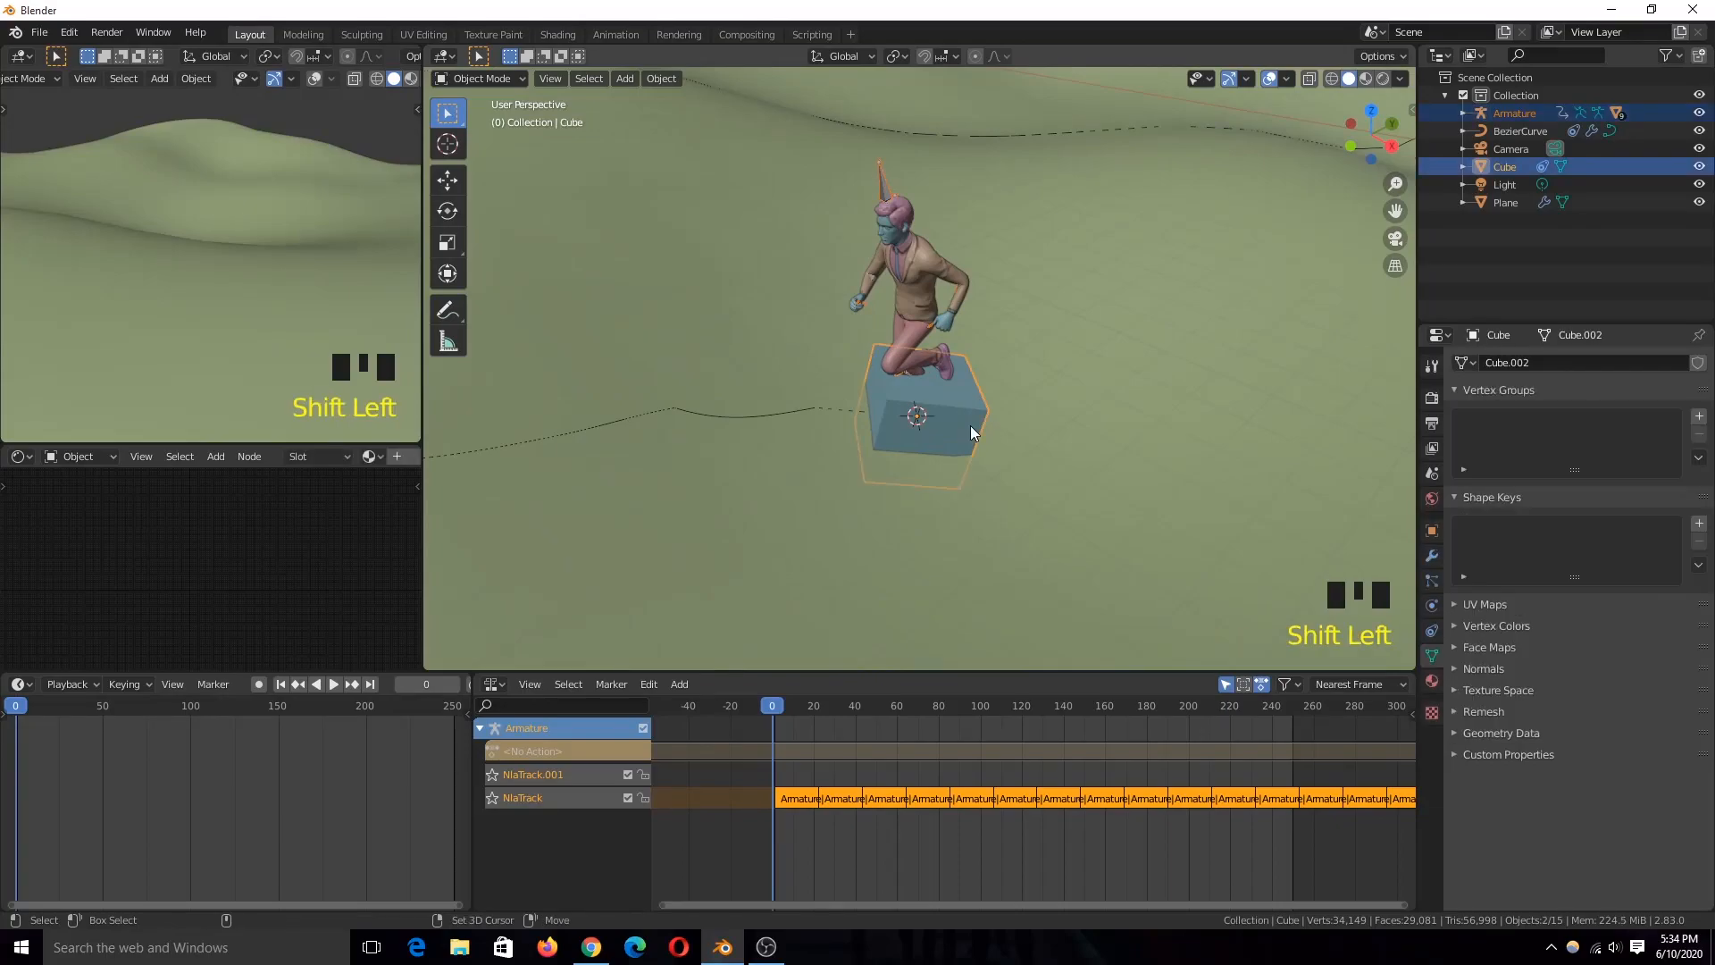
pyautogui.hotkey('ctrl', 'p')
pyautogui.click(971, 427)
# Step: Play the animation repeatedly from different angles to check how the character travels along the path with the cube
pyautogui.press('`')
pyautogui.press('space')
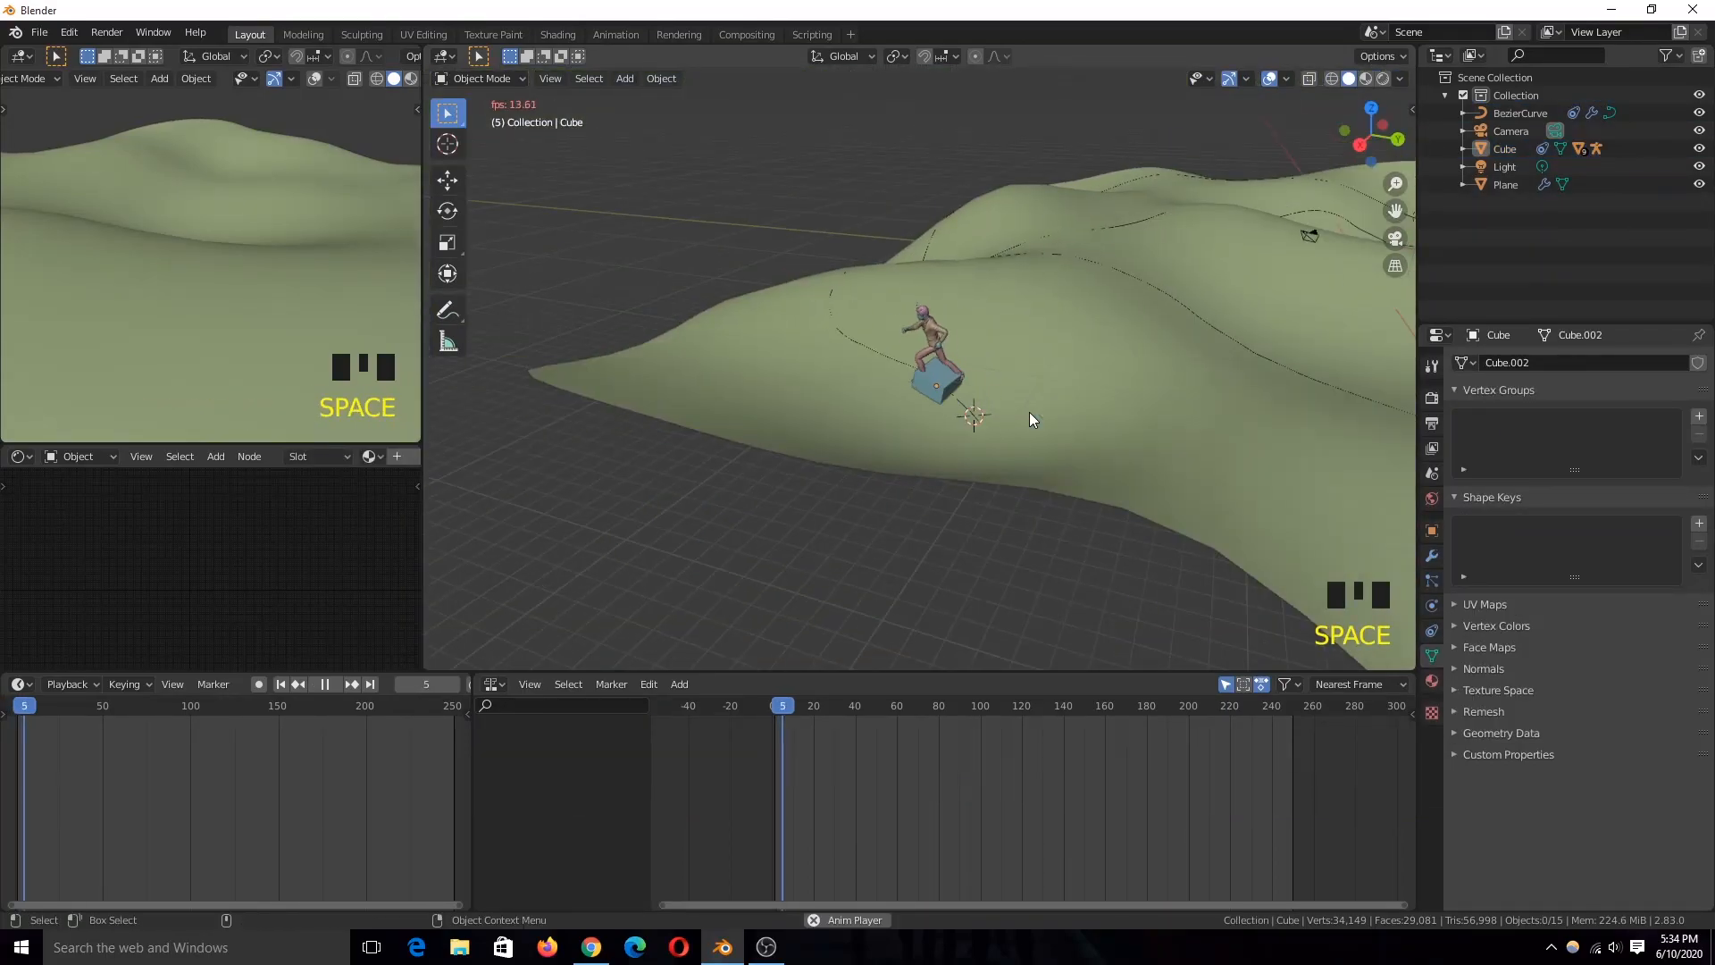
pyautogui.press('`')
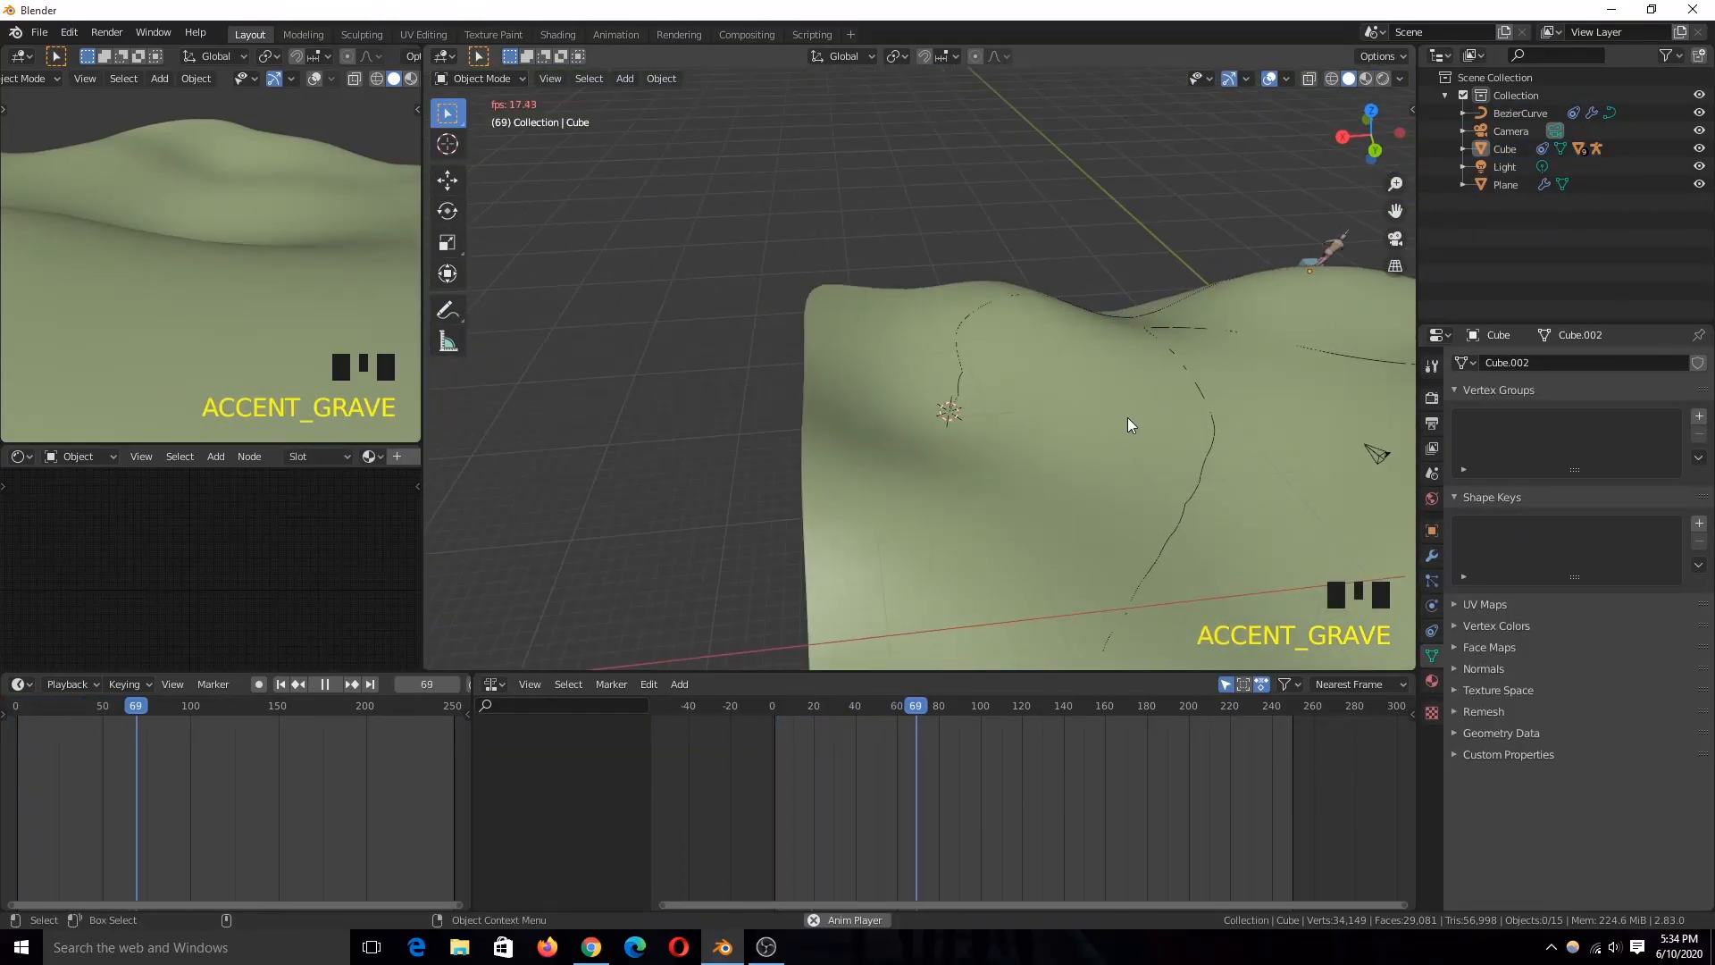
pyautogui.press('Escape')
pyautogui.scroll(2, 1104, 432)
pyautogui.press('space')
pyautogui.scroll(-3, 1079, 438)
pyautogui.press('Escape')
pyautogui.press('`')
pyautogui.scroll(2, 980, 421)
pyautogui.press('space')
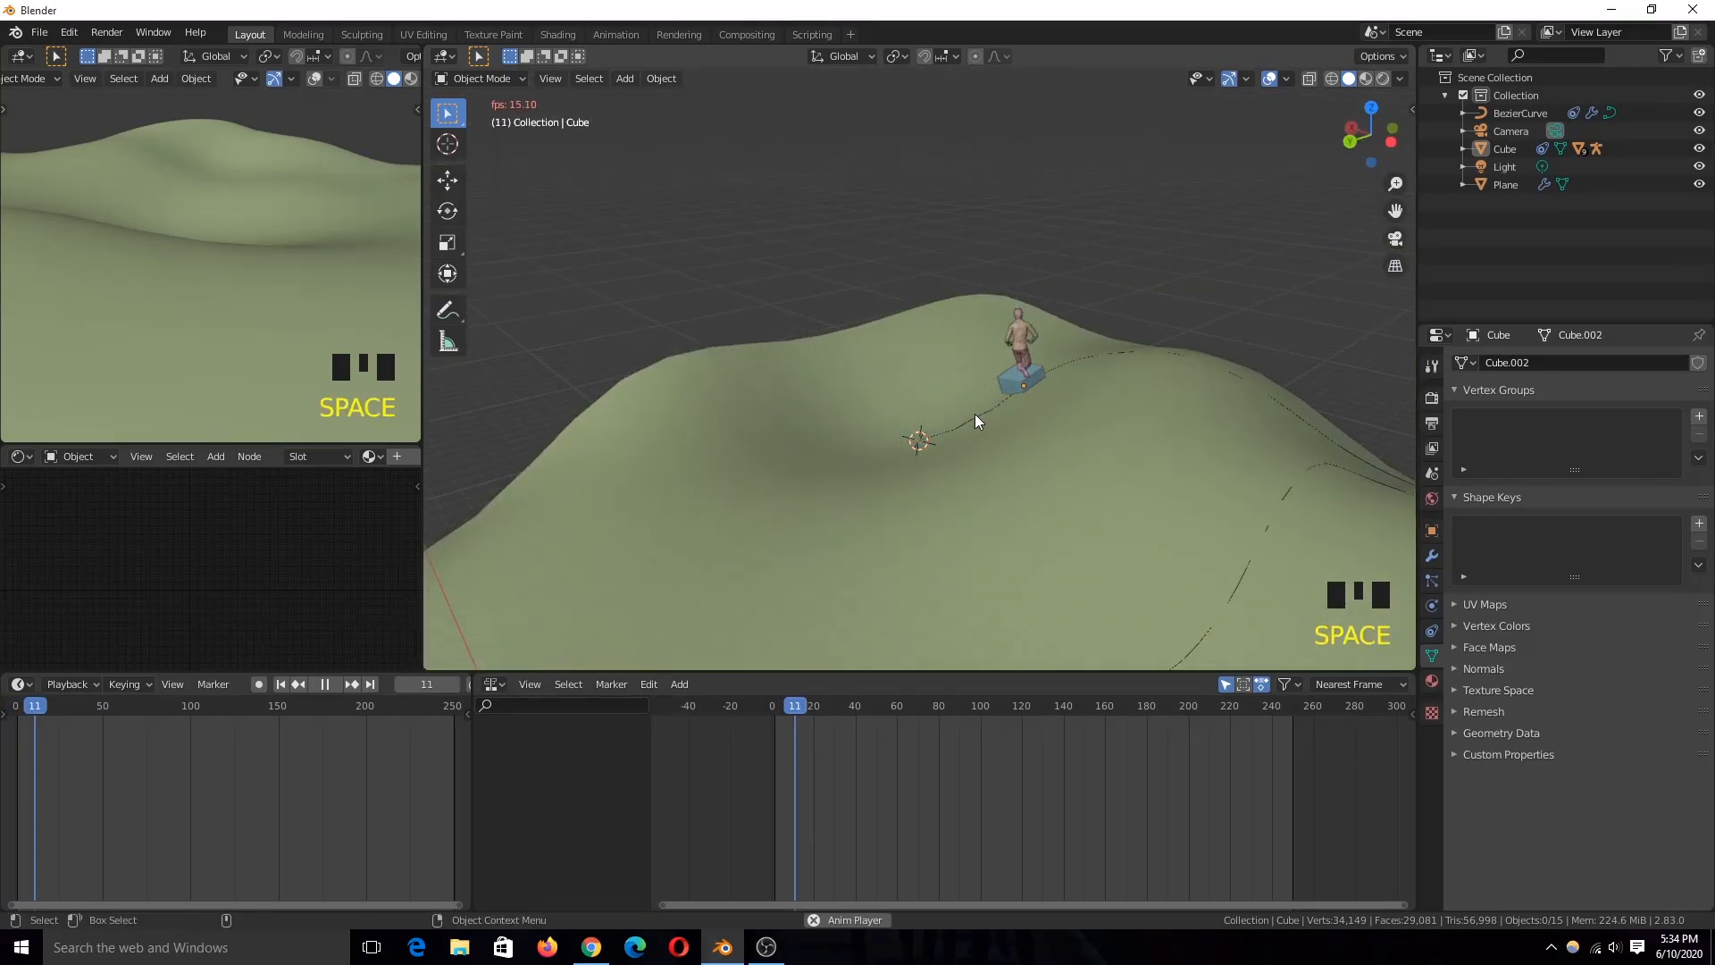
pyautogui.press('Escape')
# Step: Add a Smooth modifier to the Bezier curve, applied on the spline, with factor 2.470 and repeat 4
pyautogui.click(975, 420)
pyautogui.click(983, 418)
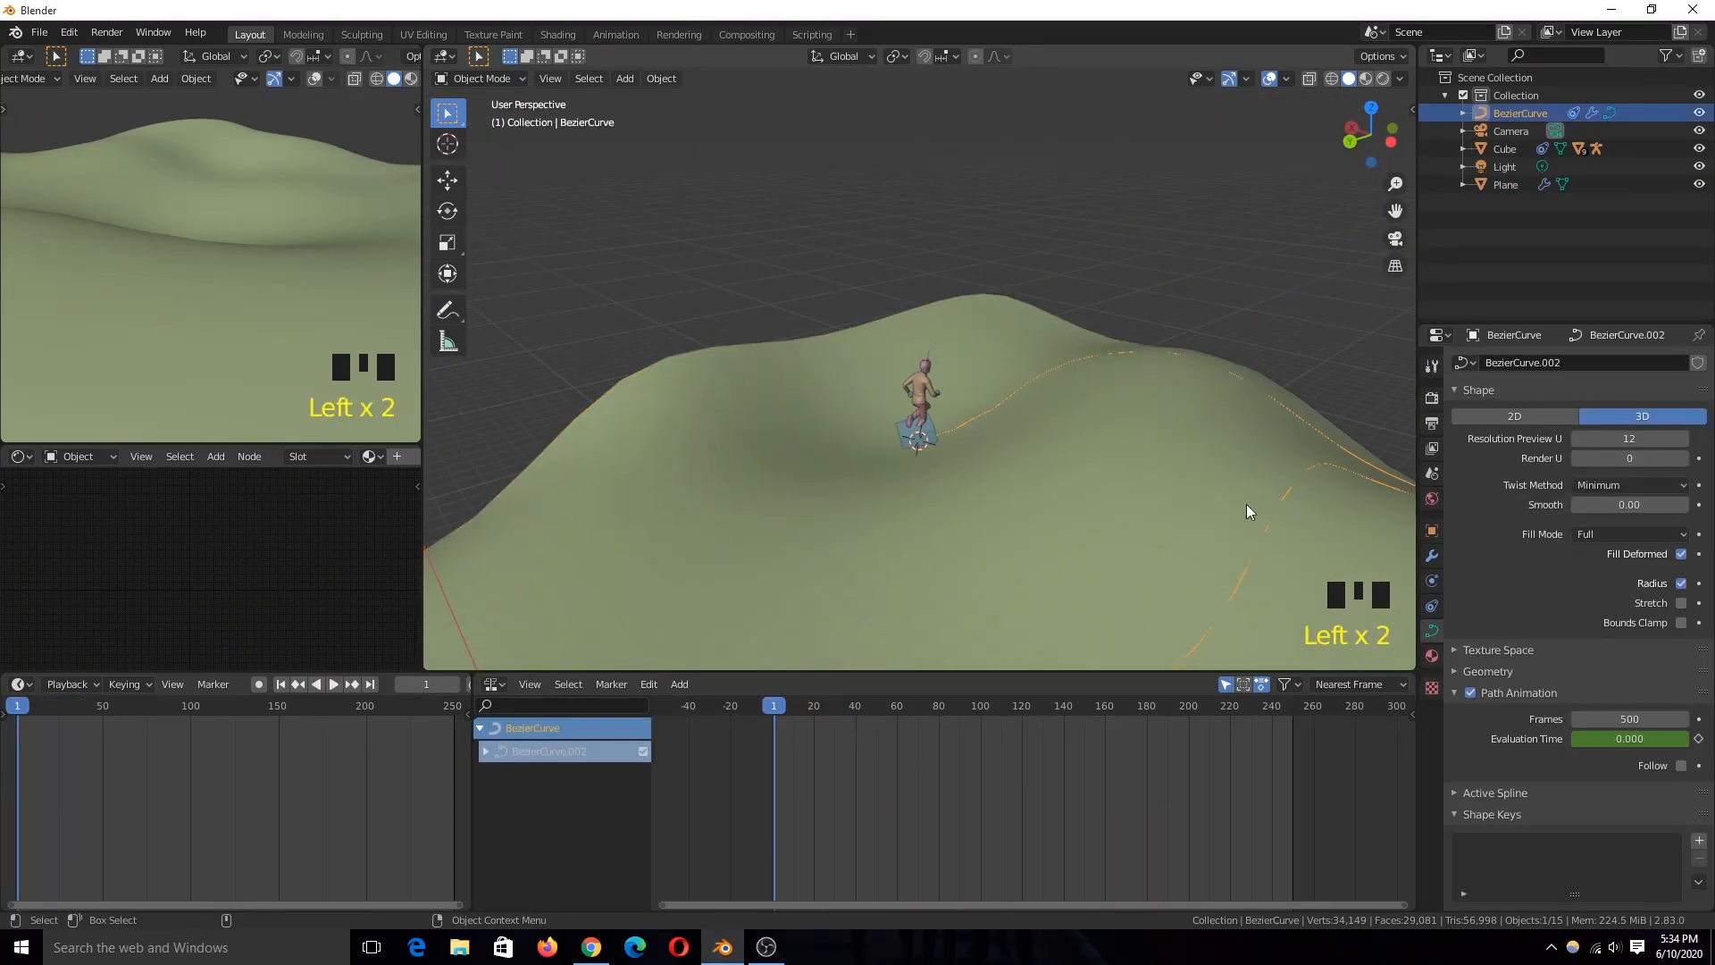
pyautogui.click(1432, 555)
pyautogui.click(1578, 361)
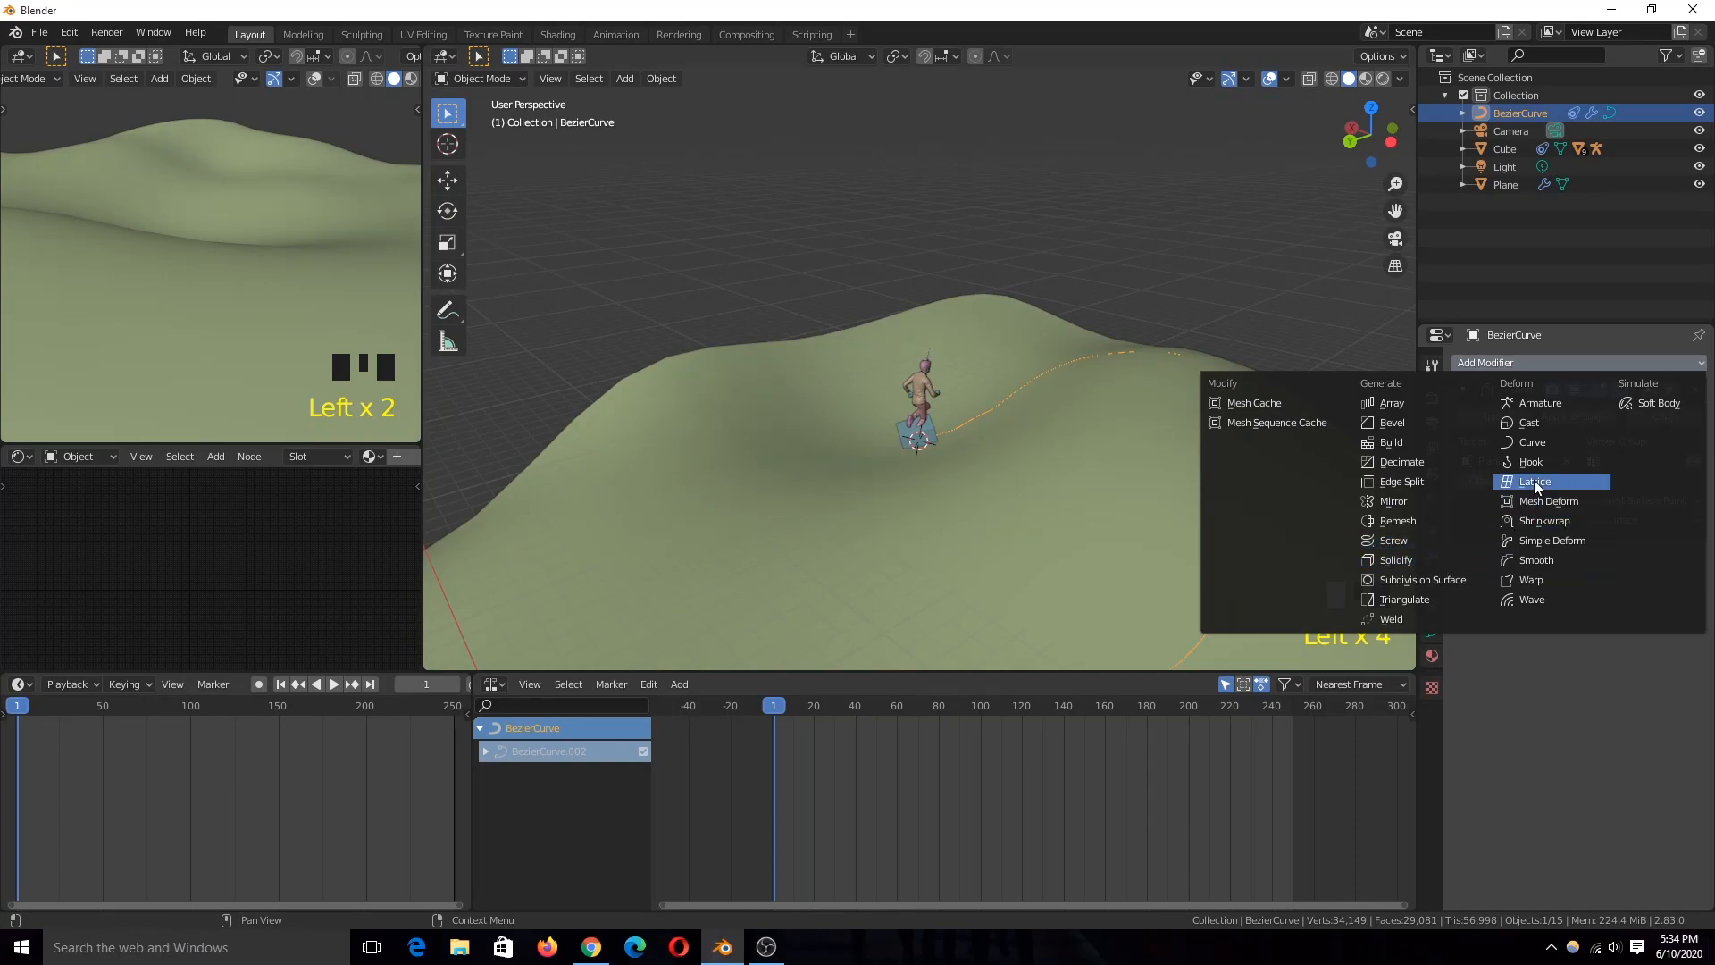
pyautogui.click(1531, 563)
pyautogui.moveTo(1596, 611); pyautogui.dragTo(1551, 612)
pyautogui.click(1700, 632)
pyautogui.click(1700, 631)
pyautogui.click(1700, 631)
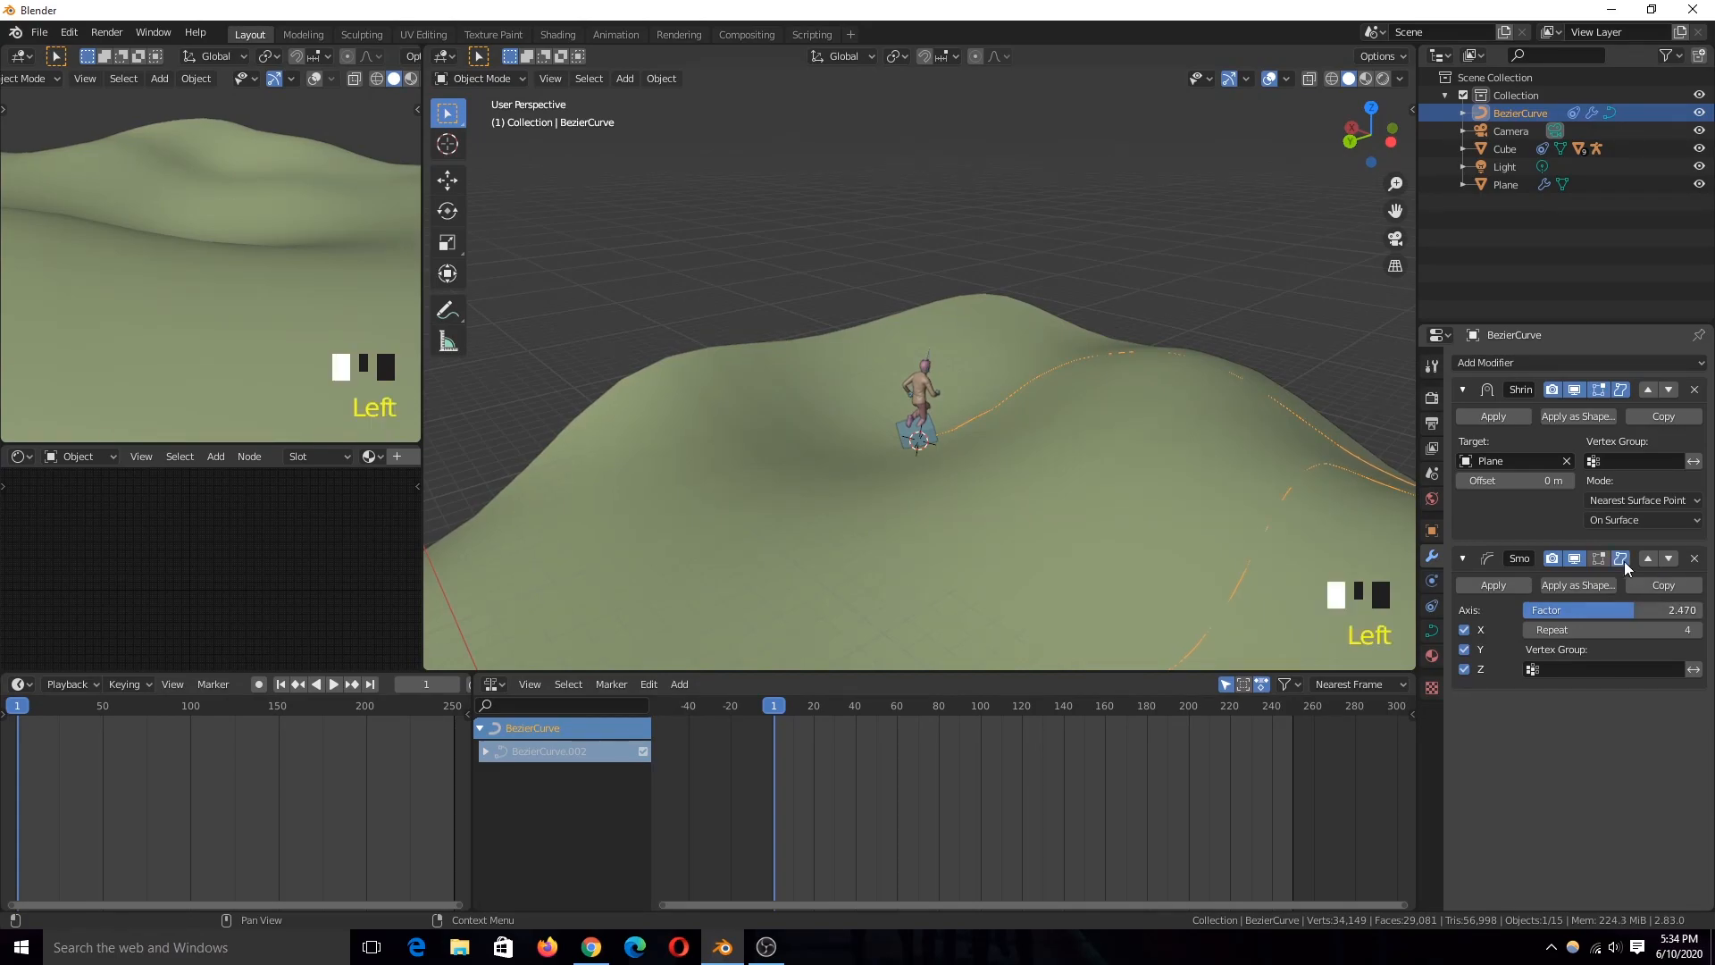
# Step: Play the animation from the start to check the character's movement and facing direction along the smoothed path
pyautogui.press('space')
pyautogui.scroll(-2, 1097, 452)
pyautogui.scroll(-2, 950, 458)
pyautogui.press('space')
pyautogui.click(11, 705)
pyautogui.press('space')
pyautogui.scroll(2, 1022, 458)
pyautogui.moveTo(1022, 458); pyautogui.dragTo(1091, 507, button='middle')
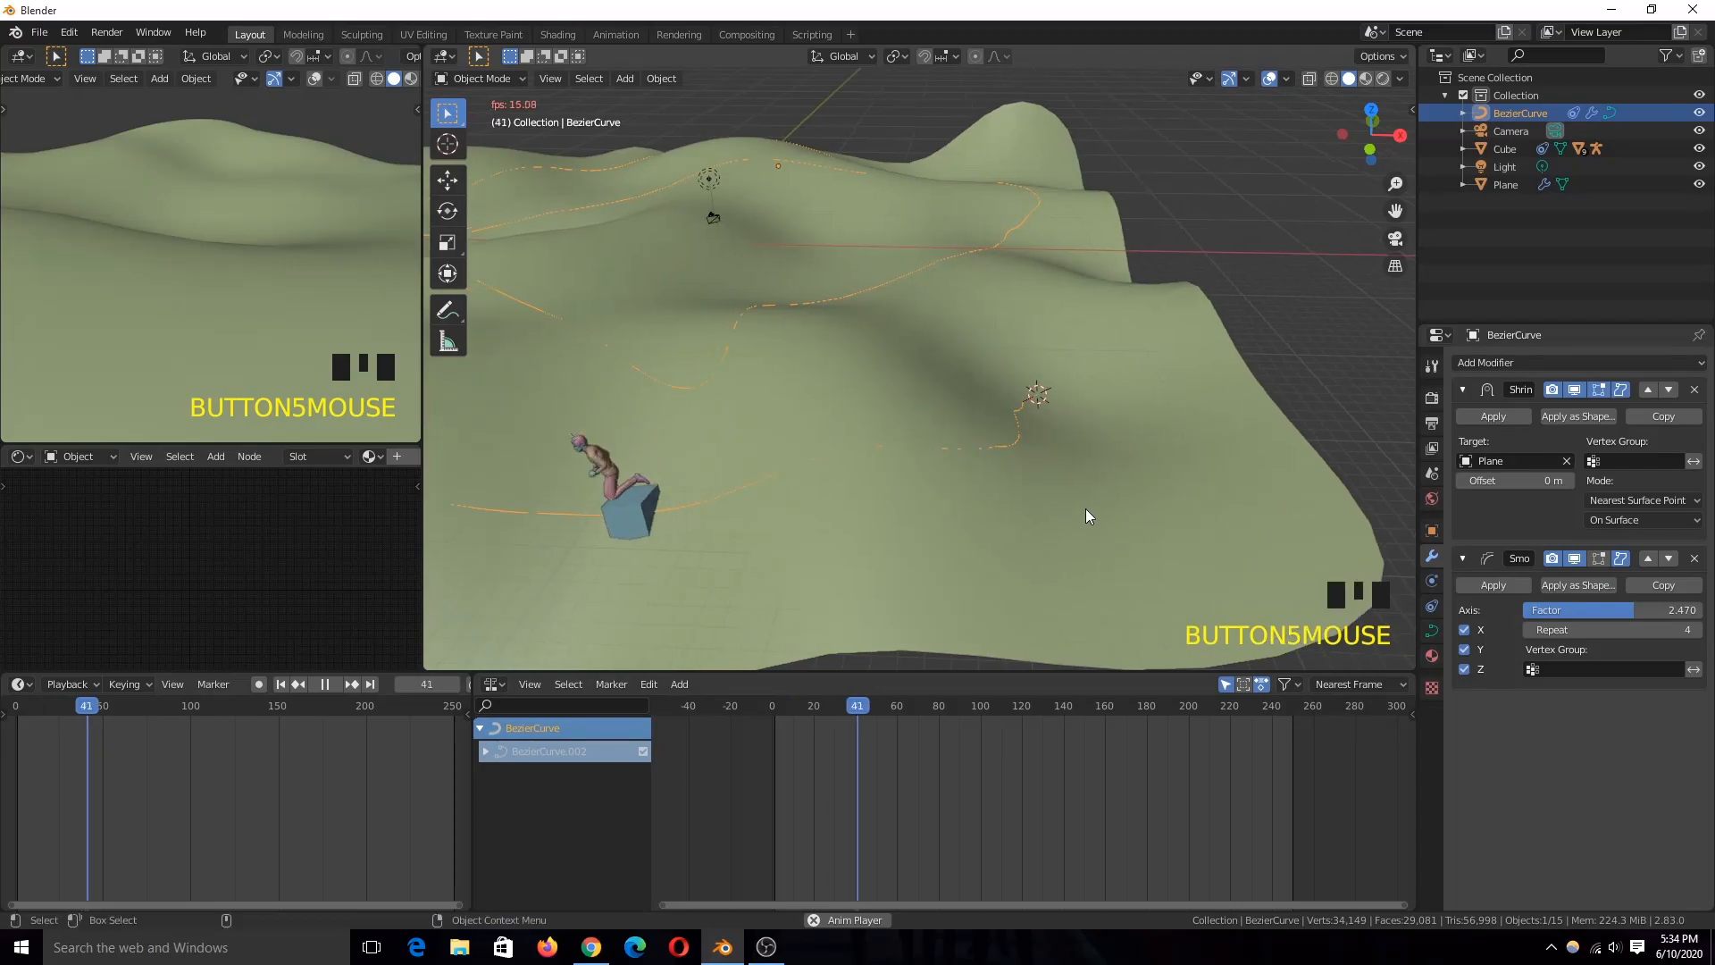
pyautogui.scroll(-3, 1036, 516)
pyautogui.press('space')
pyautogui.press('space')
pyautogui.keyDown('shift'); pyautogui.moveTo(722, 469); pyautogui.dragTo(678, 409, button='middle'); pyautogui.keyUp('shift')
pyautogui.press('`')
pyautogui.press('`')
pyautogui.press('space')
# Step: Select the armature in top view and rotate it on the cube towards the path direction
pyautogui.scroll(2, 815, 372)
pyautogui.press('KP_7')
pyautogui.scroll(5, 816, 452)
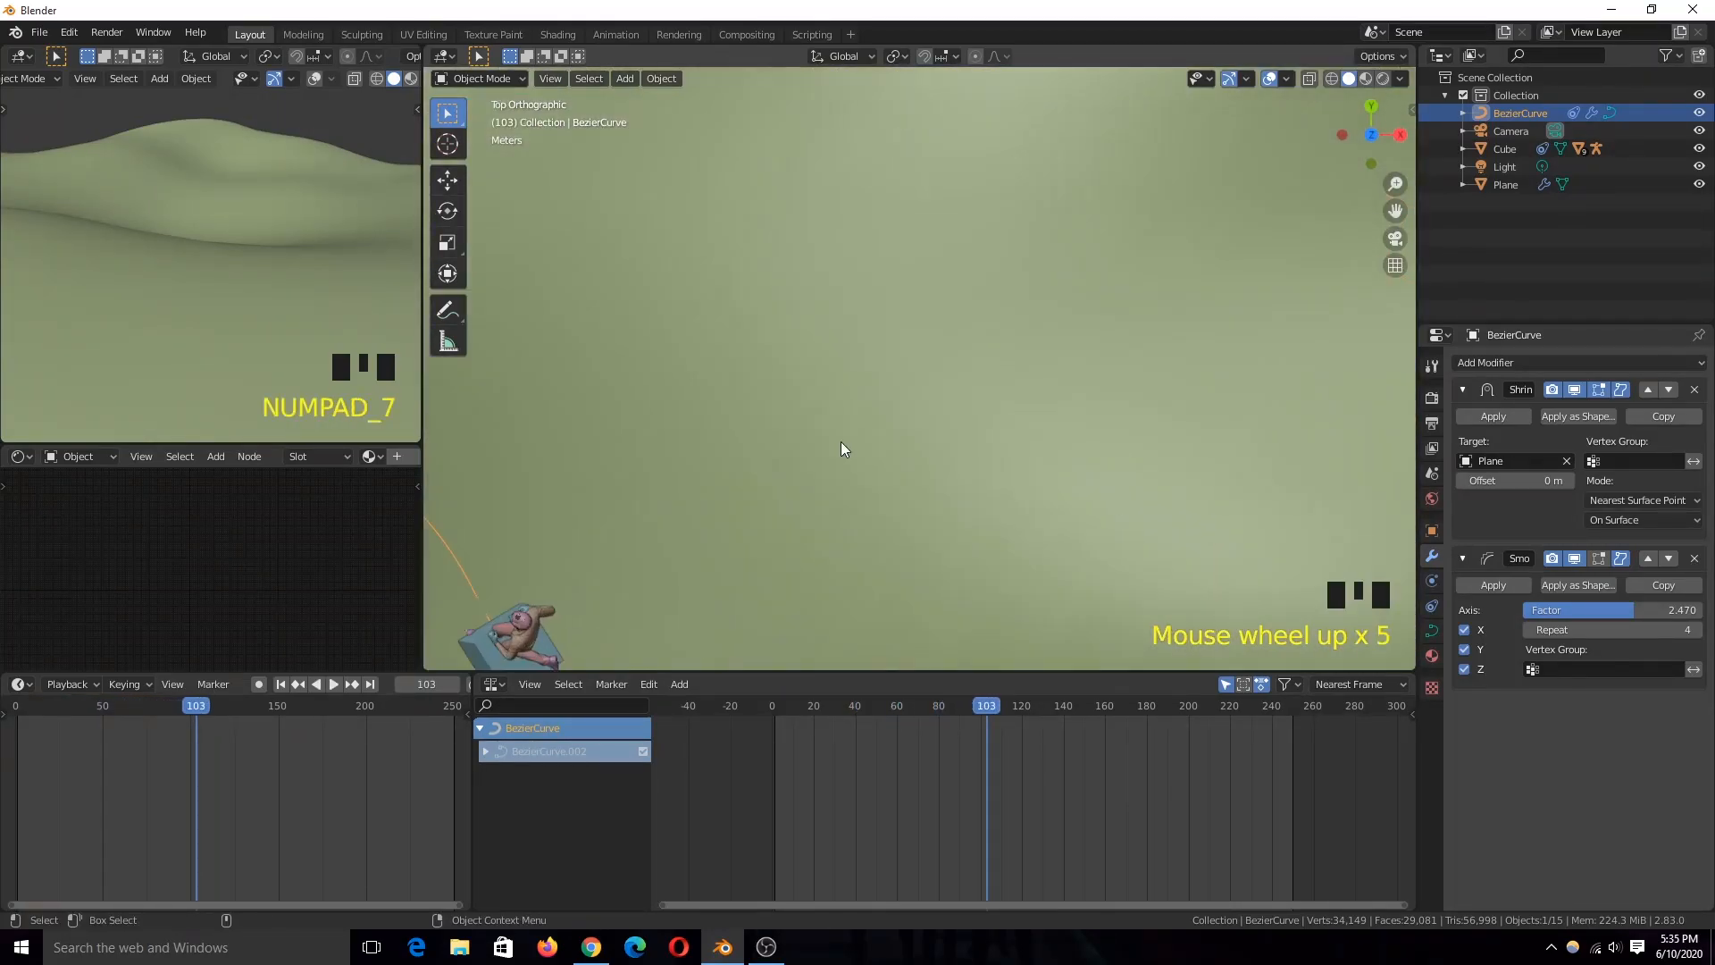
pyautogui.doubleClick(742, 528)
pyautogui.click(742, 528)
pyautogui.press('r')
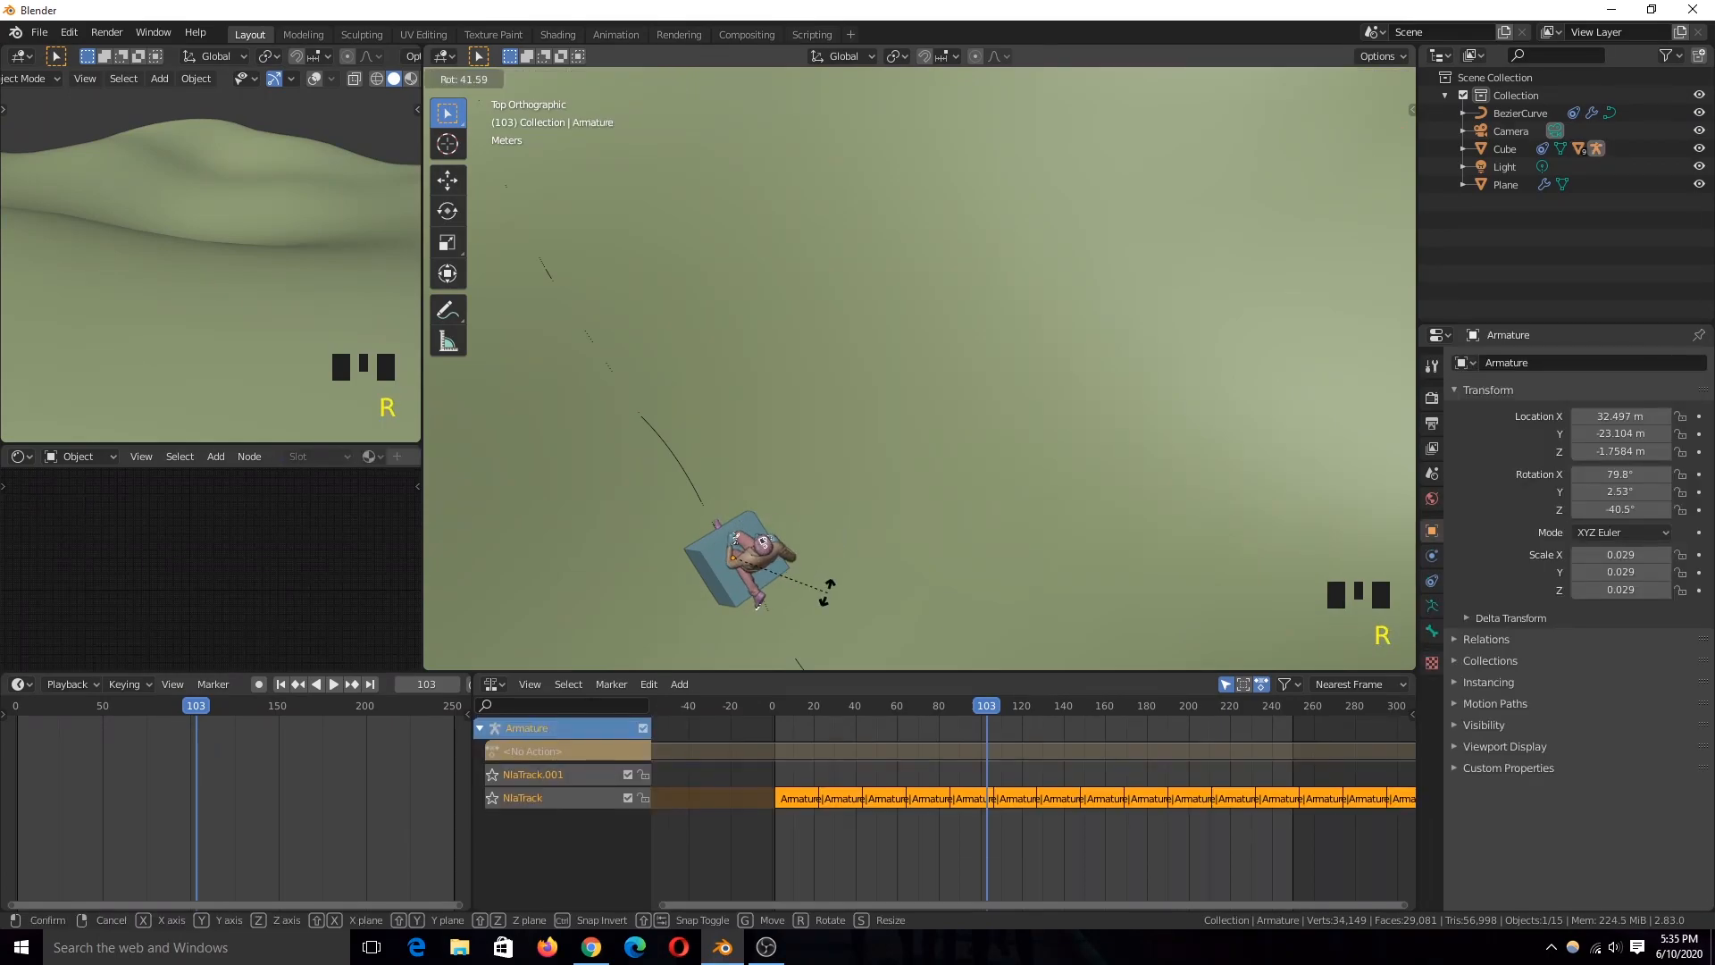